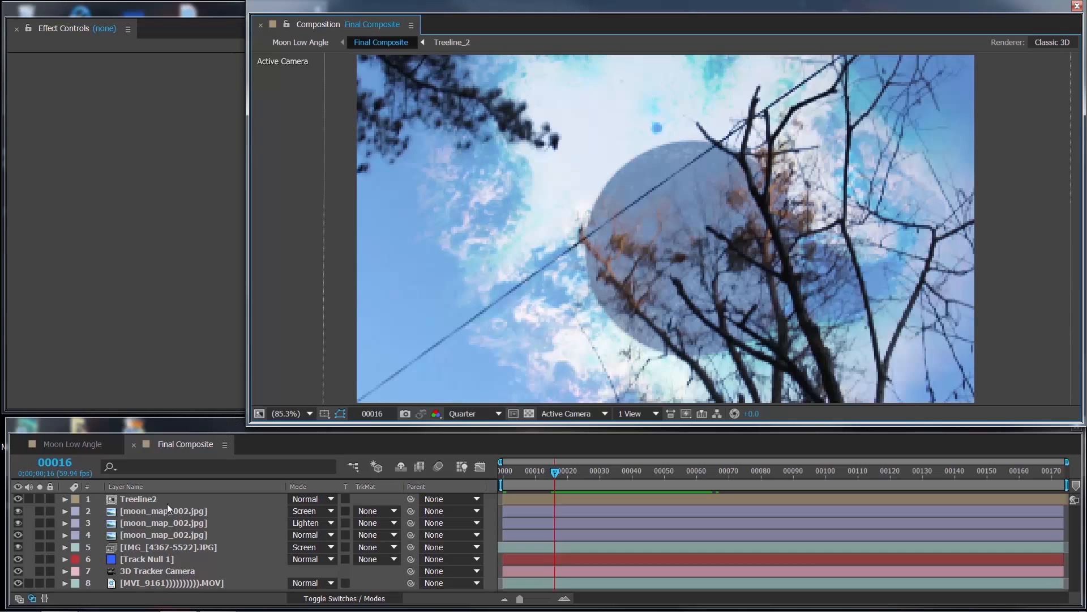
# - Solo the MVI_9161 footage layer in the Final Composite composition and preview it
pyautogui.click(148, 574)
pyautogui.click(149, 583)
pyautogui.click(40, 583)
pyautogui.press('space')
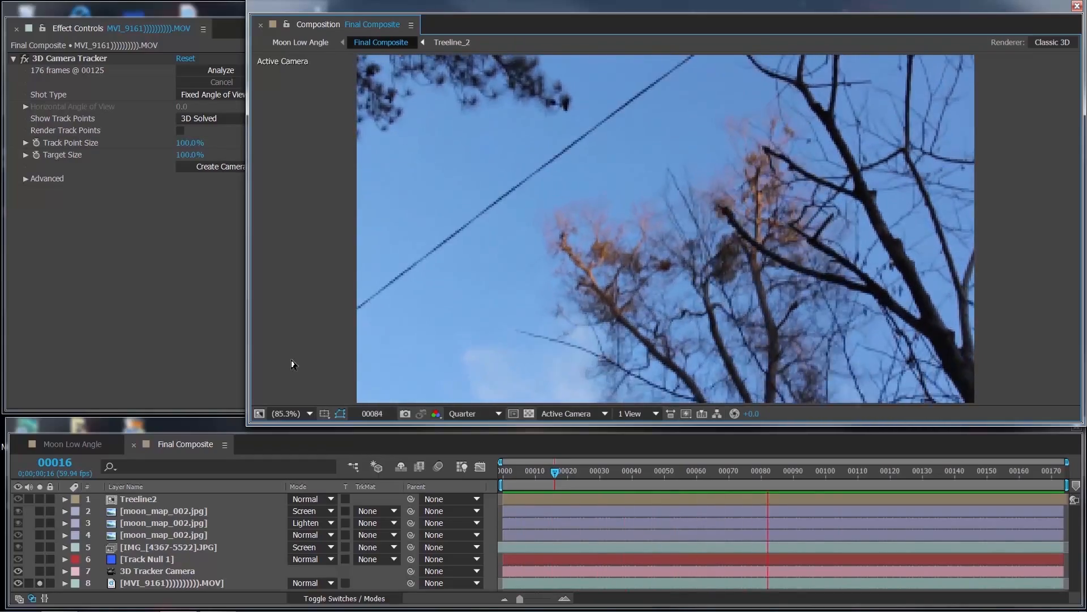
# - Replay the soloed sky footage from the start and return to the first frame
pyautogui.click(457, 475)
pyautogui.press('Home')
pyautogui.press('space')
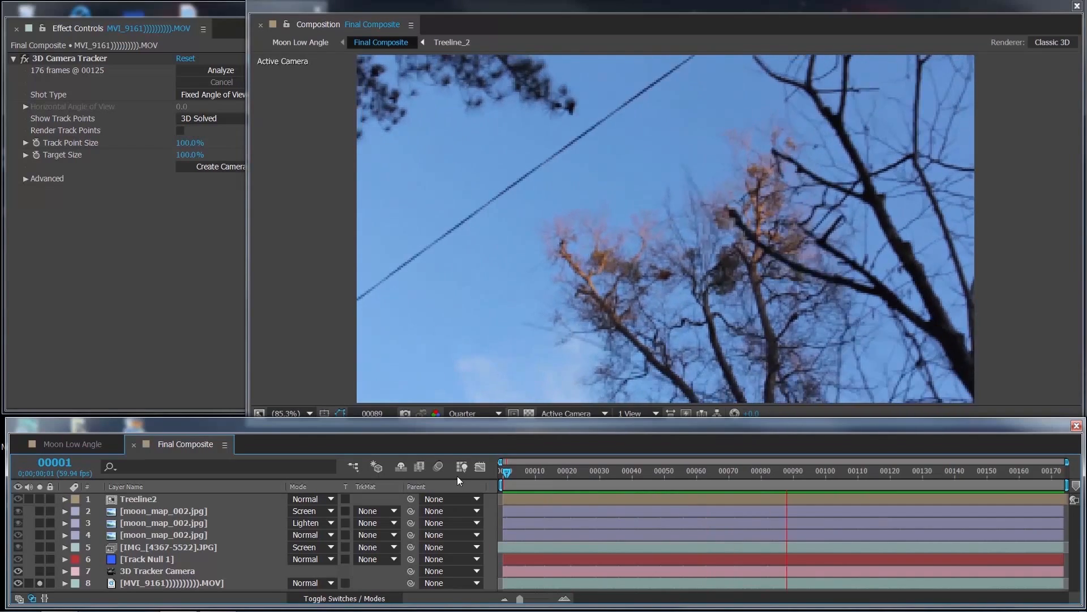
pyautogui.press('space')
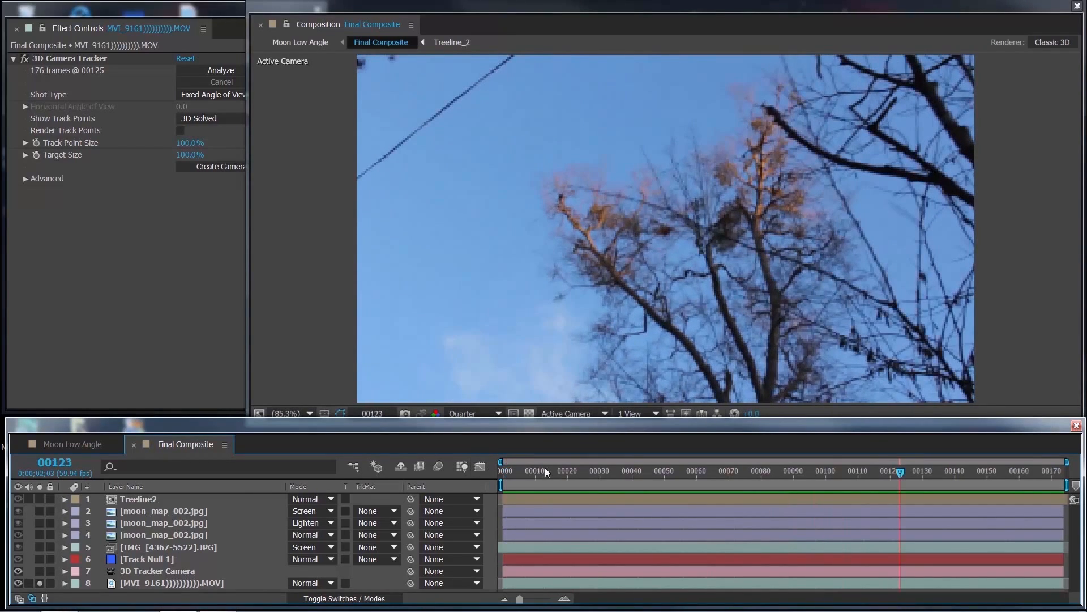
pyautogui.press('Home')
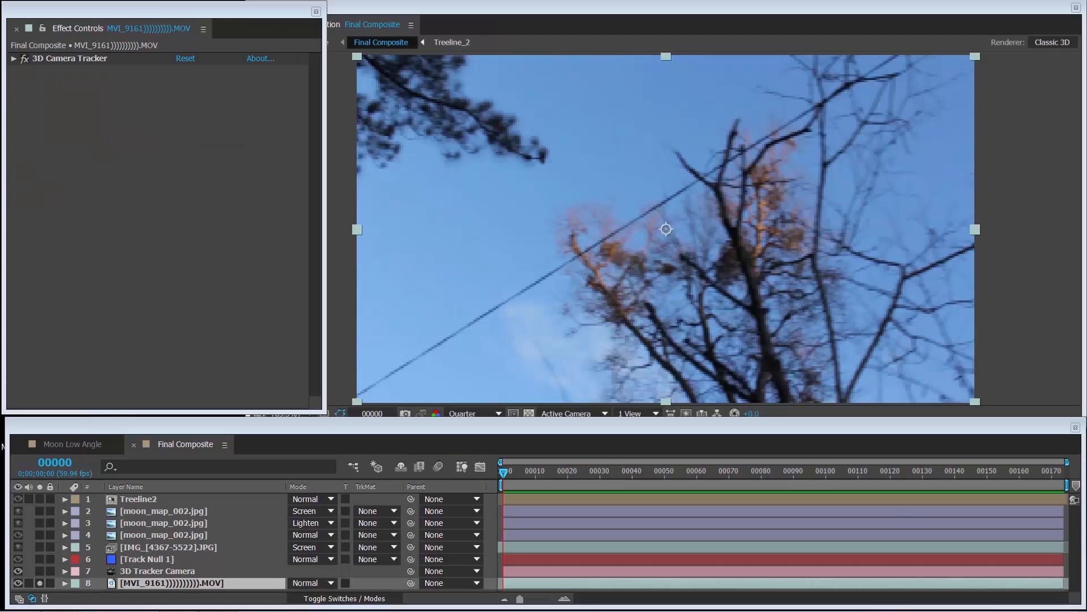
# - Create a new composition named "Moon in Sky" and add the MVI_9161 footage layer to it
pyautogui.hotkey('ctrl', 'n')
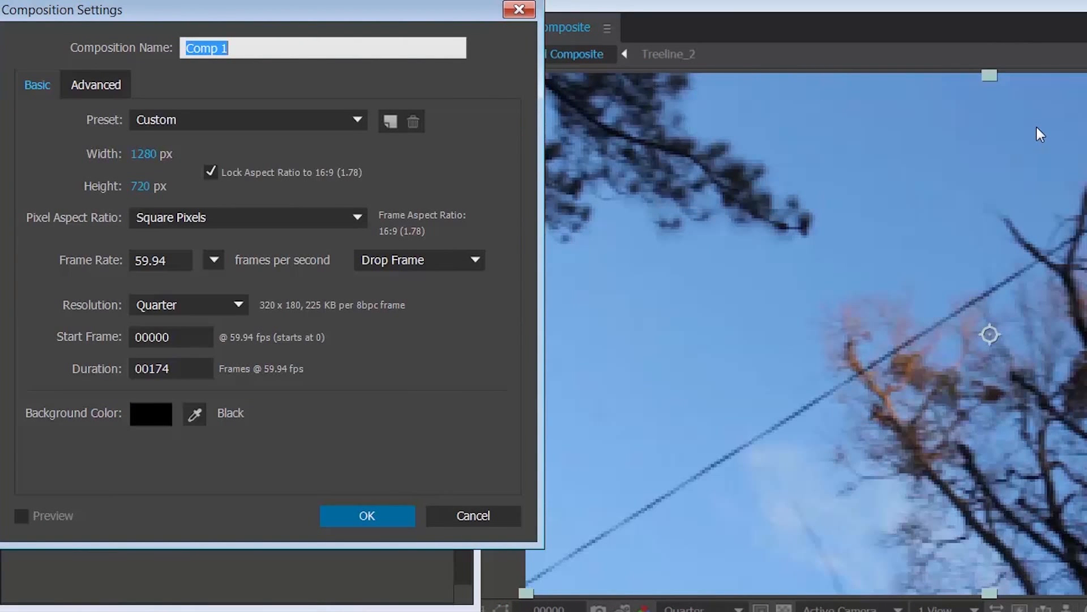
pyautogui.write('Moon in Sky')
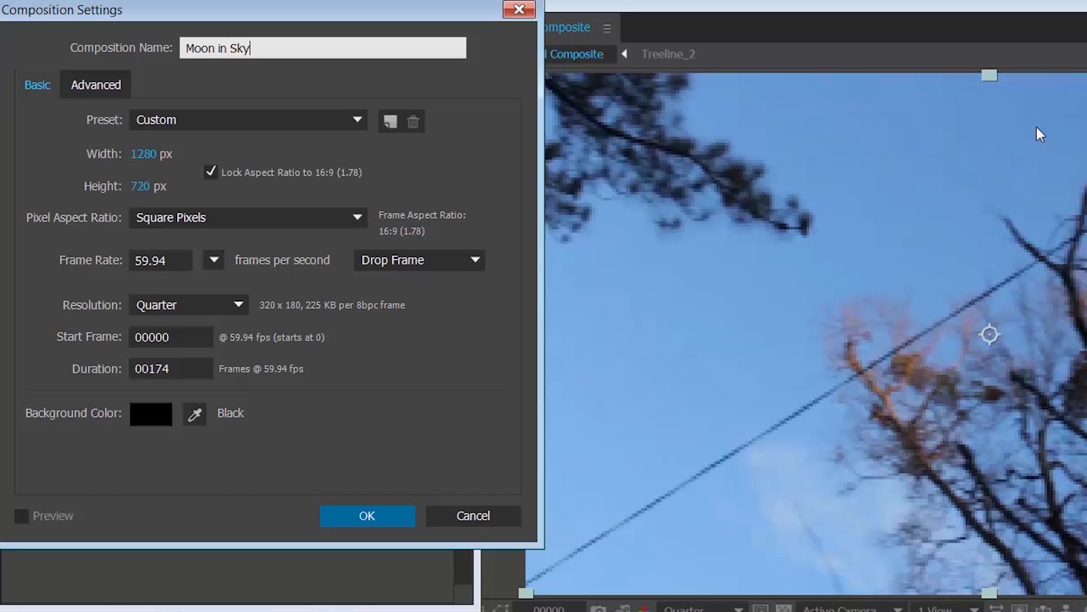
pyautogui.press('Return')
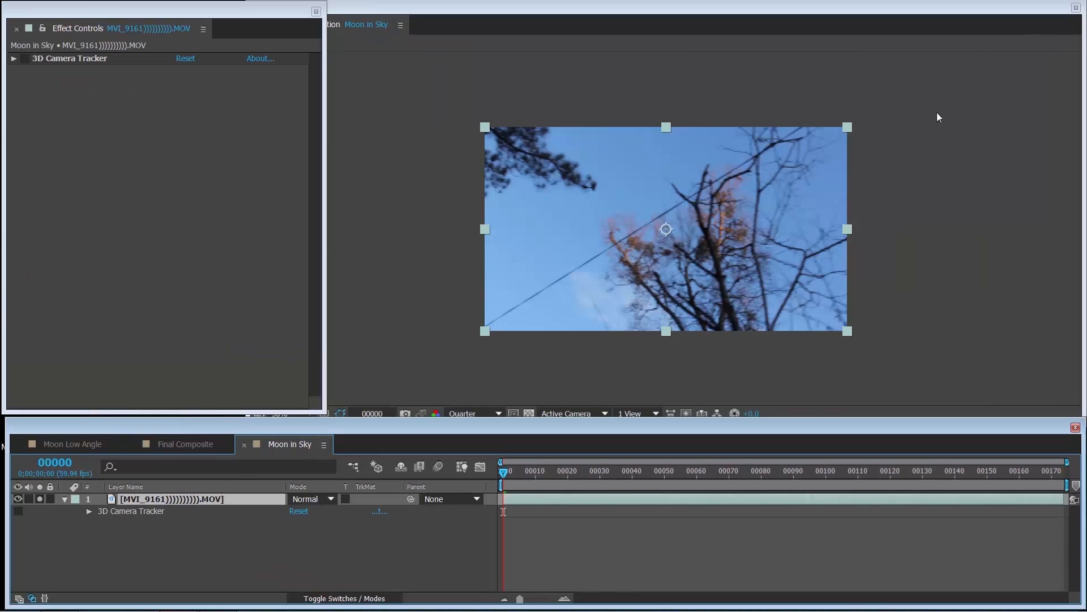
# - Apply a 3D Camera Tracker to the MVI_9161 footage in Moon in Sky and let it analyze the clip
pyautogui.click(180, 23)
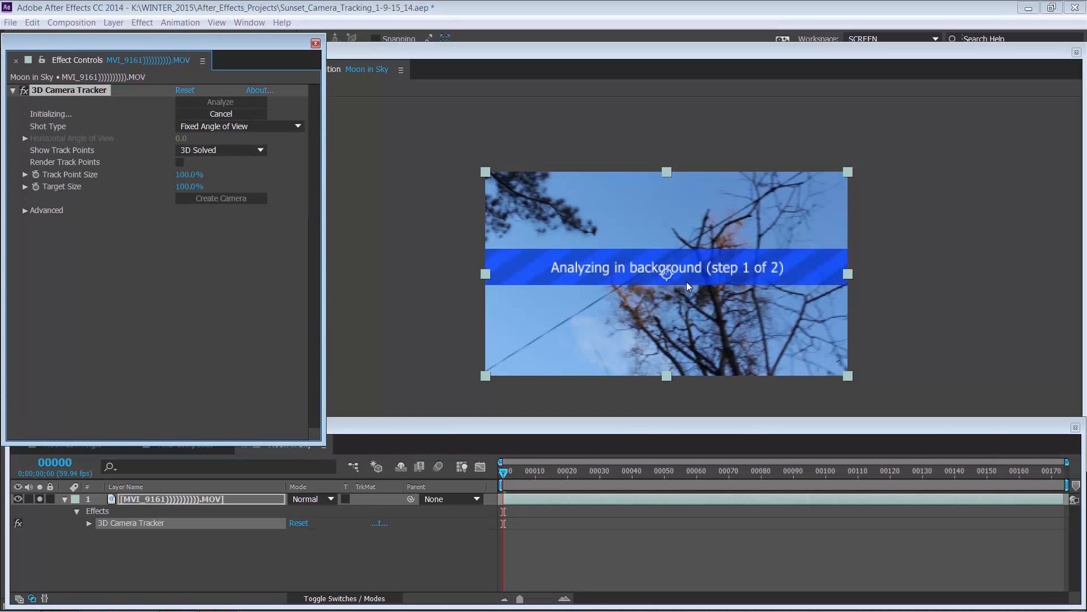
pyautogui.scroll(1, 618, 274)
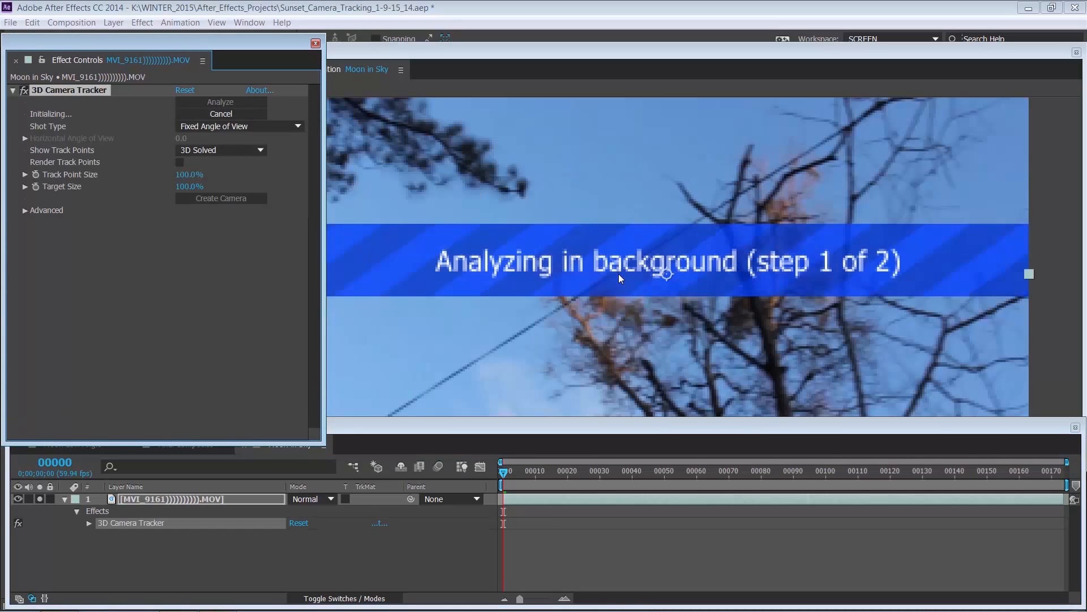
pyautogui.click(286, 452)
pyautogui.click(301, 237)
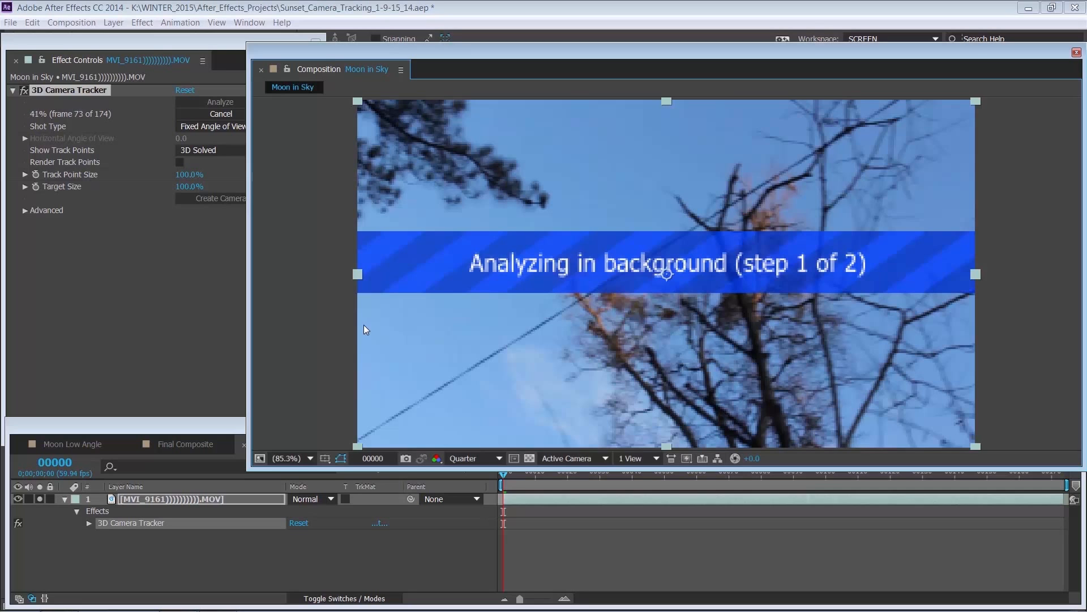
pyautogui.moveTo(321, 53); pyautogui.dragTo(388, 54)
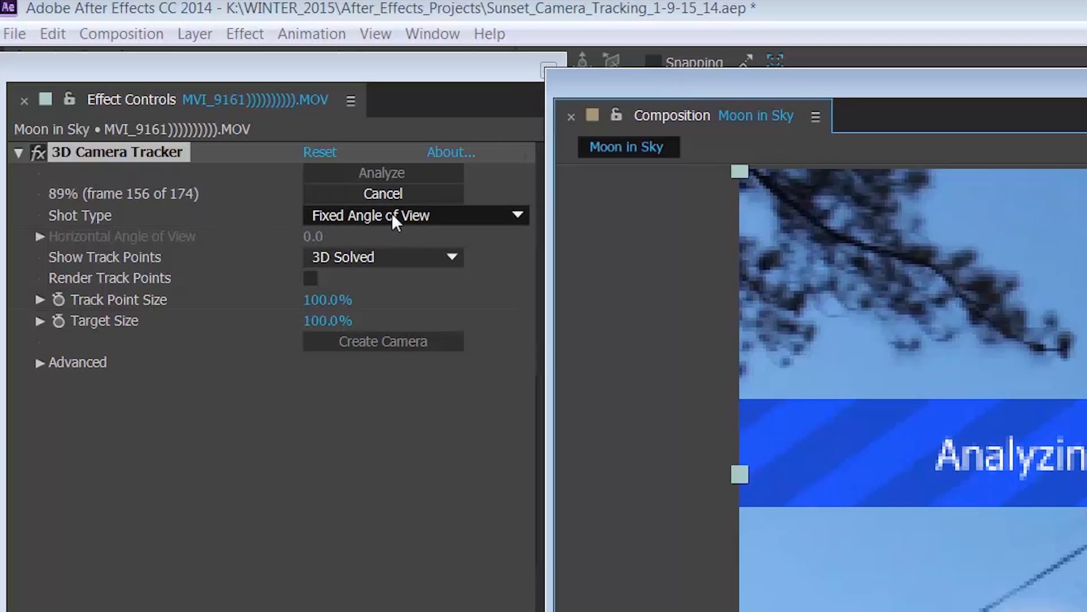
# - Review the tracker's Shot Type choices and Advanced solve settings, keeping Fixed Angle of View and Auto Detect
pyautogui.click(517, 214)
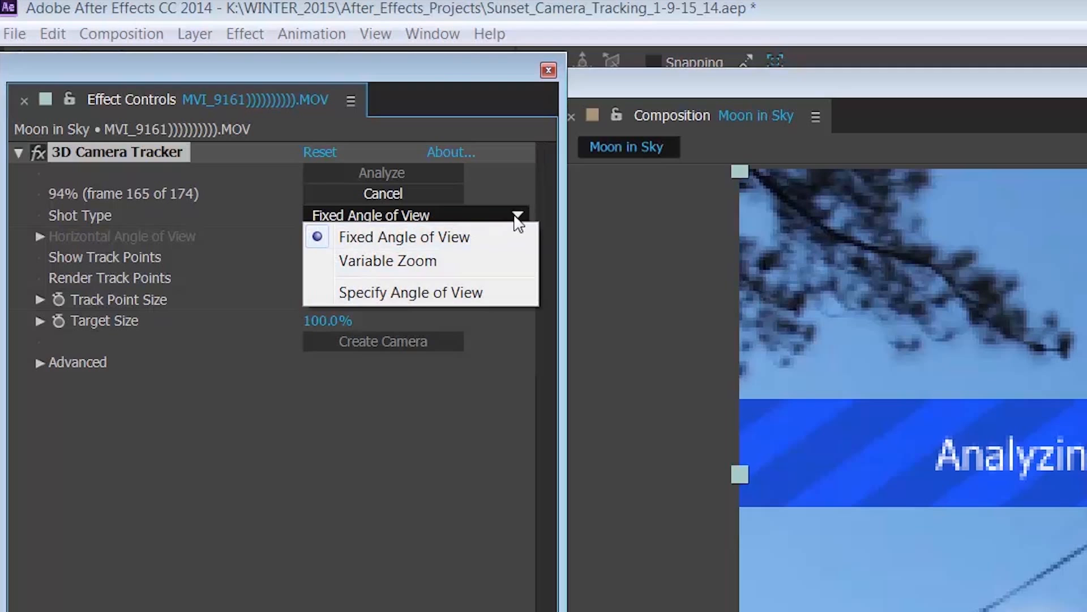
pyautogui.click(521, 201)
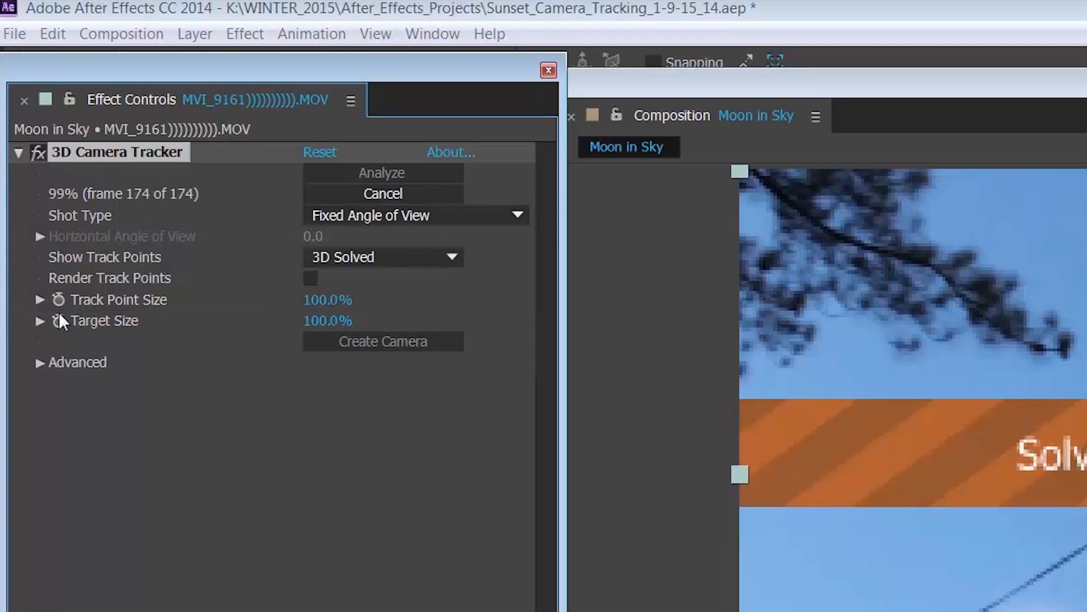
pyautogui.click(40, 363)
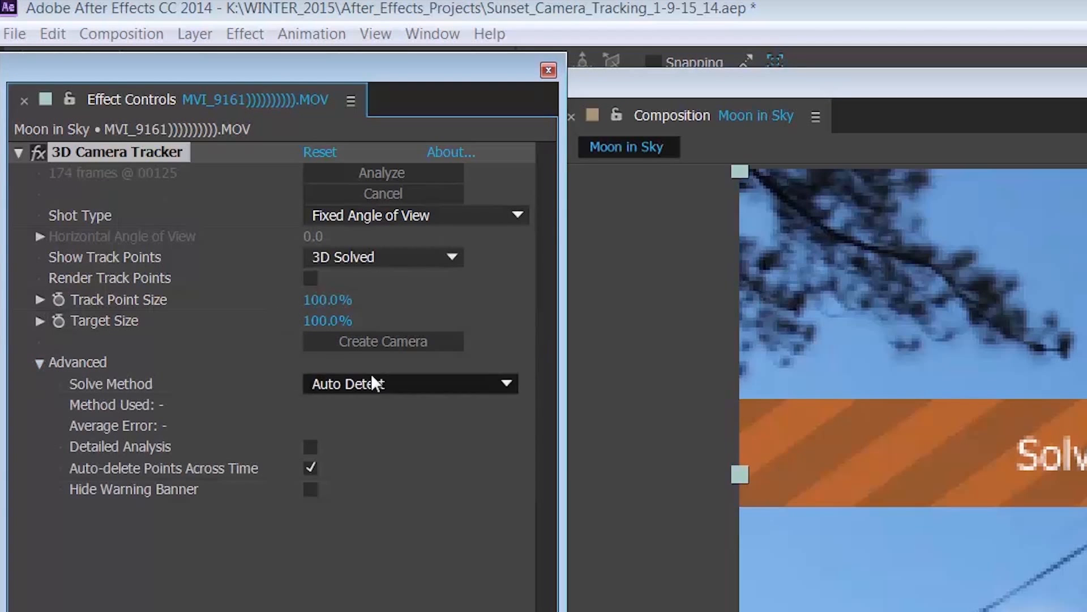
pyautogui.click(442, 381)
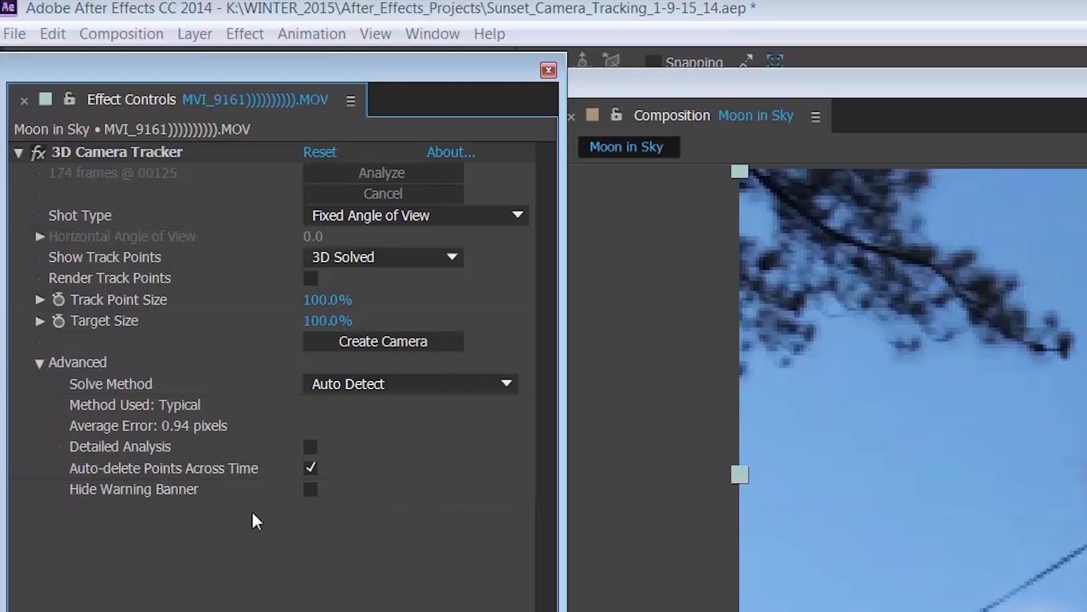
# - Select the 3D Camera Tracker effect to display its track points and arrange the composition window to see the whole frame
pyautogui.moveTo(687, 80); pyautogui.dragTo(687, 53)
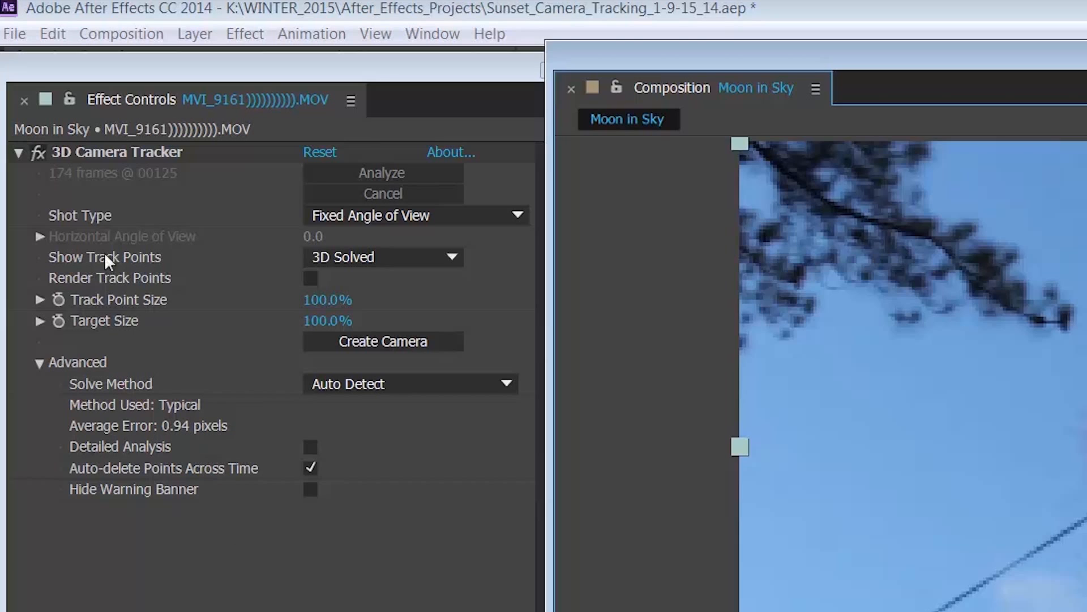
pyautogui.click(134, 149)
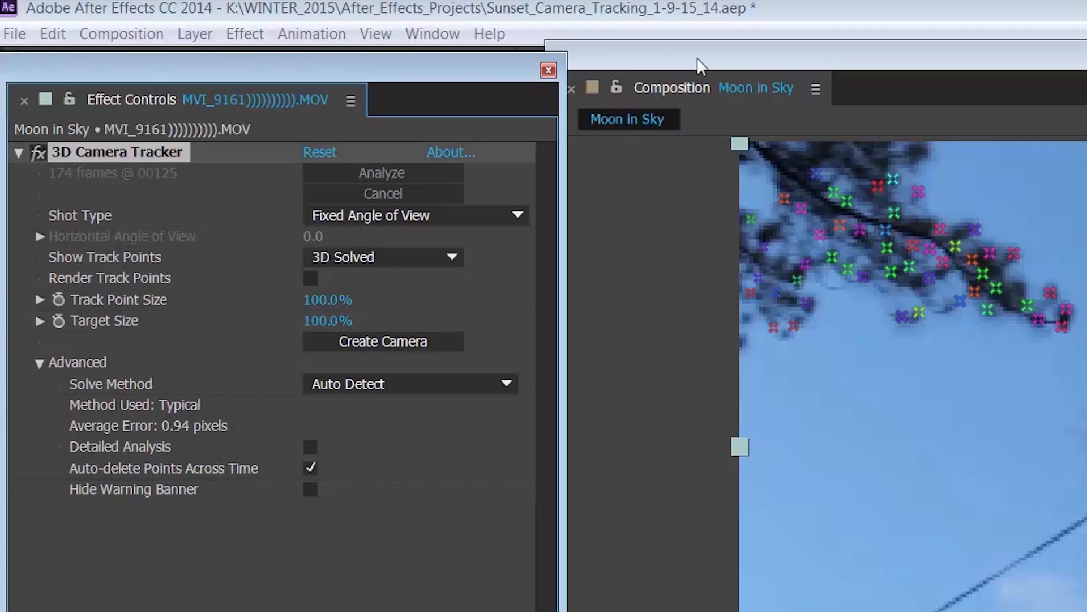
pyautogui.moveTo(698, 59); pyautogui.dragTo(556, 60)
pyautogui.moveTo(205, 66); pyautogui.dragTo(333, 123)
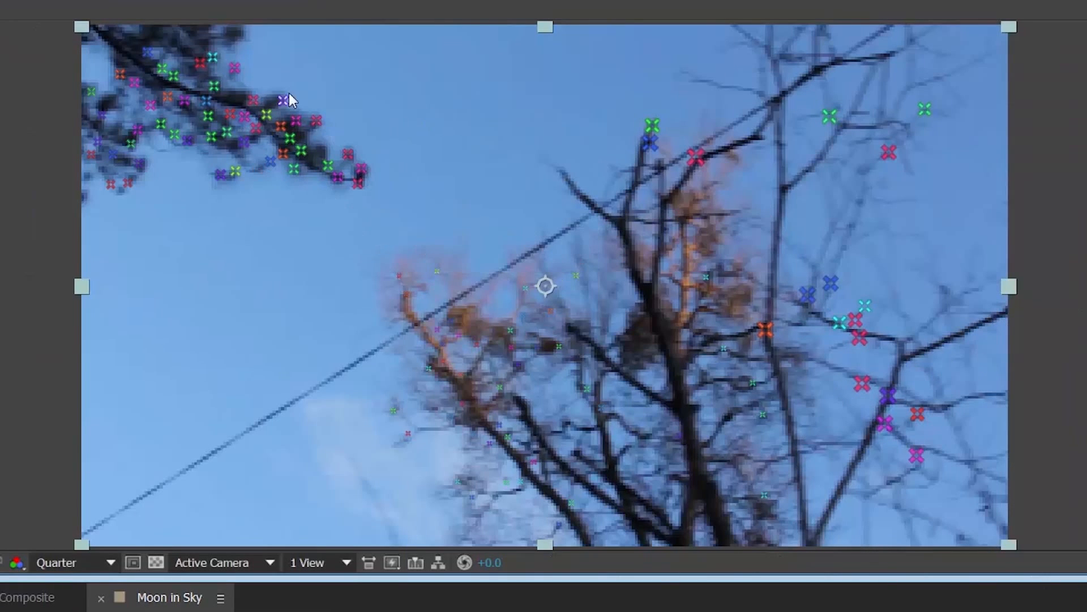
# - Create a null and camera from a group of track points on the distant orange-lit tree
pyautogui.moveTo(326, 165)
pyautogui.scroll(1, 253, 153)
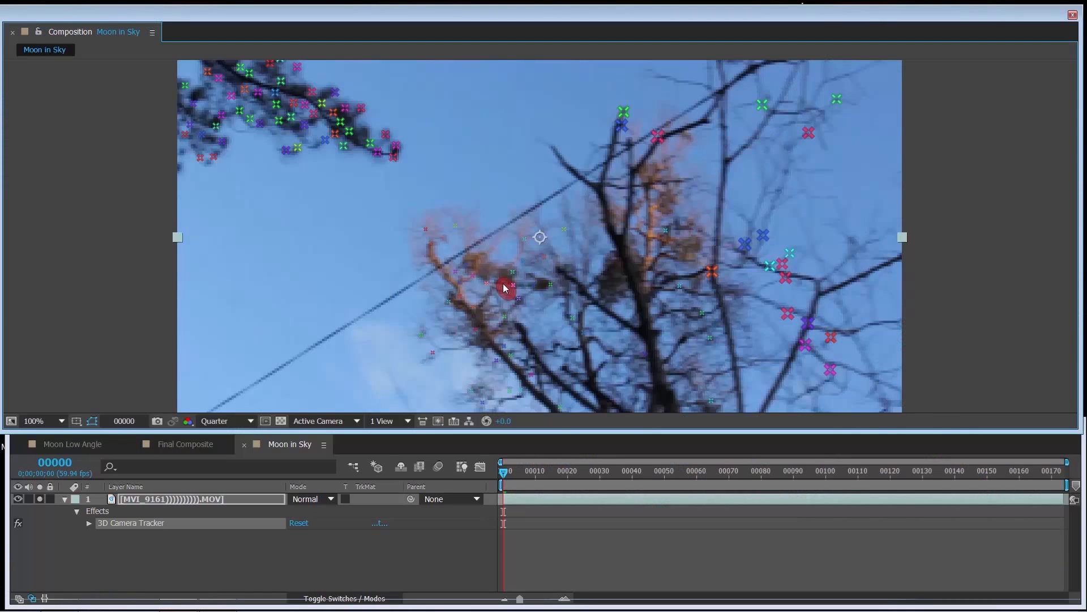
pyautogui.scroll(2, 411, 398)
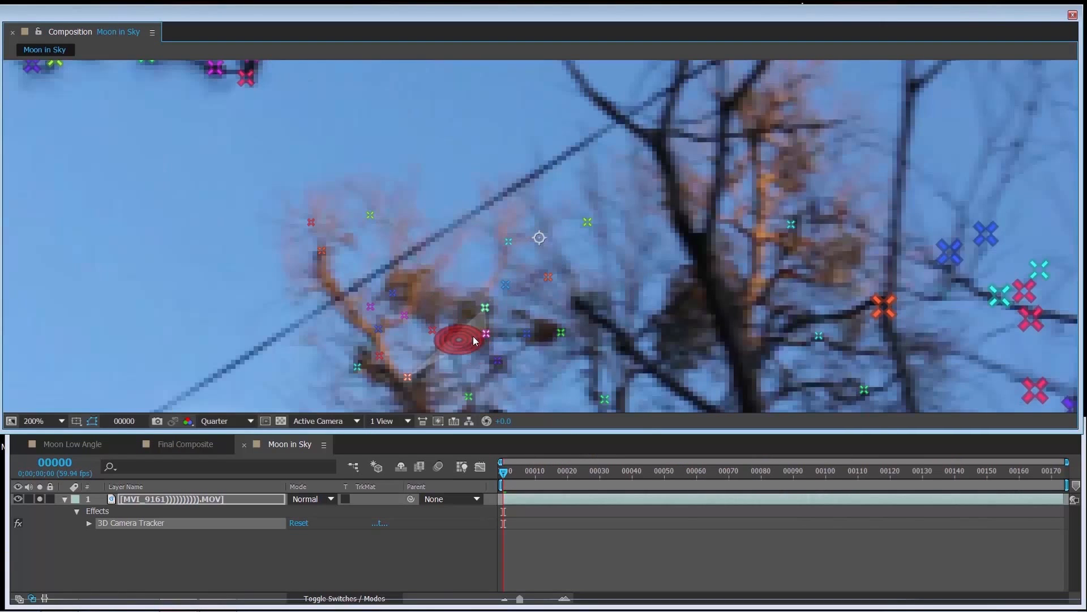
pyautogui.scroll(-4, 446, 435)
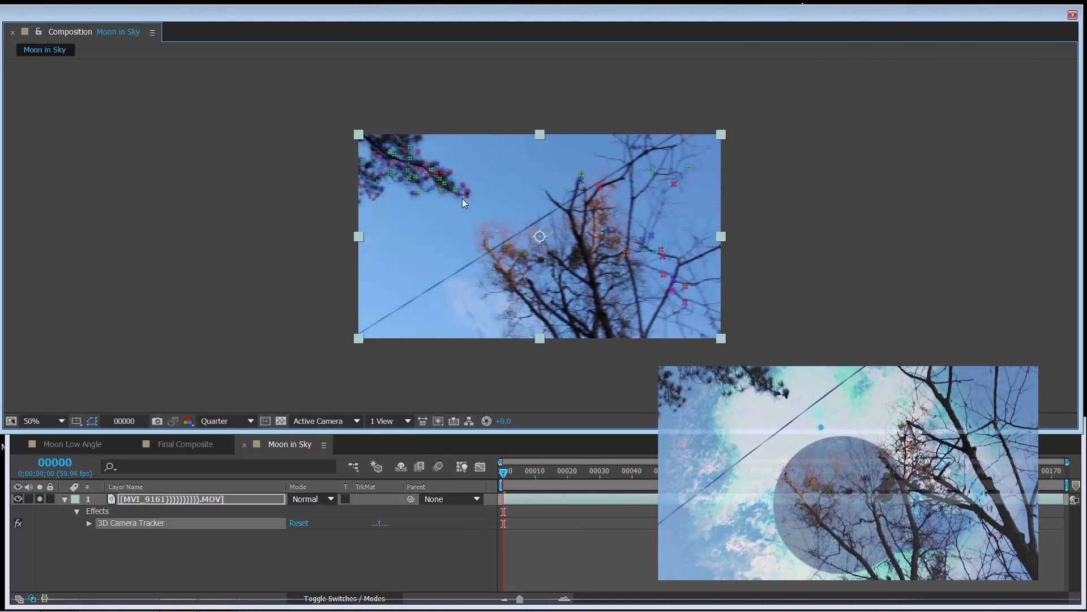
pyautogui.press('.')
pyautogui.press('.')
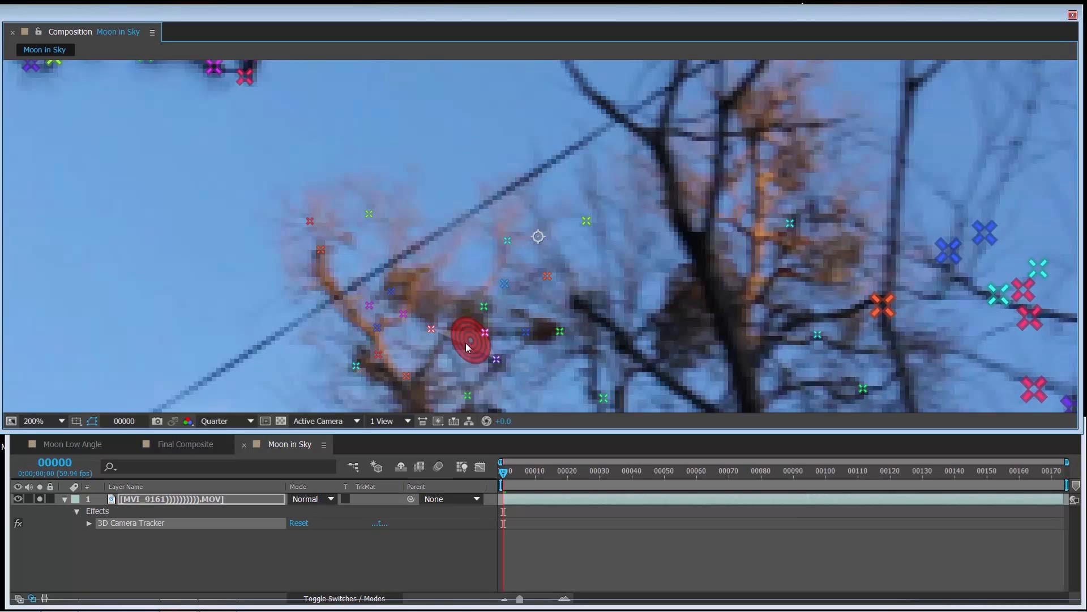
pyautogui.press('.')
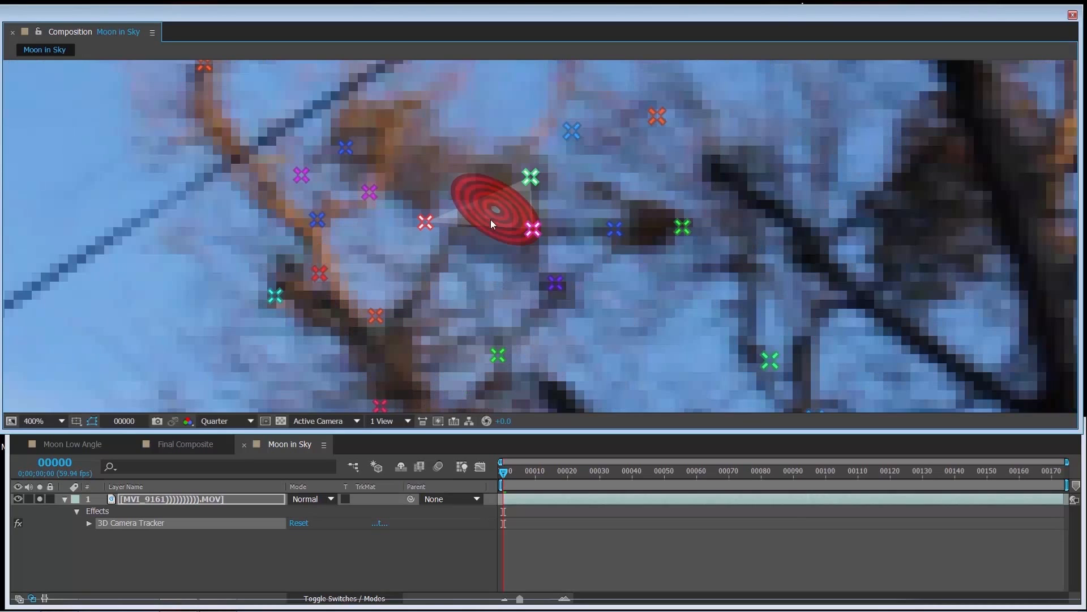
pyautogui.rightClick(494, 213)
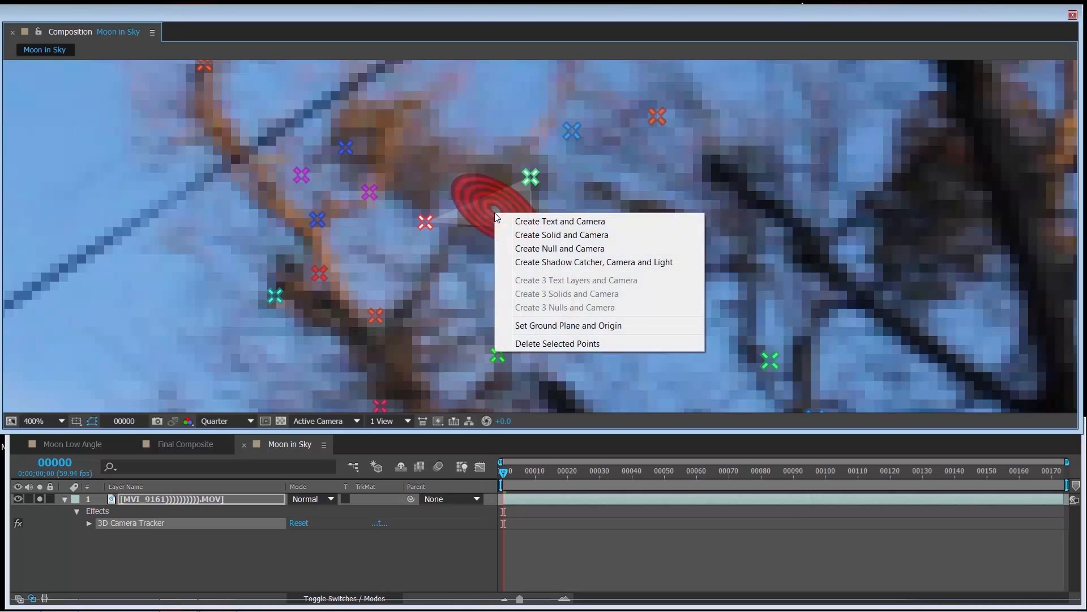
pyautogui.click(532, 250)
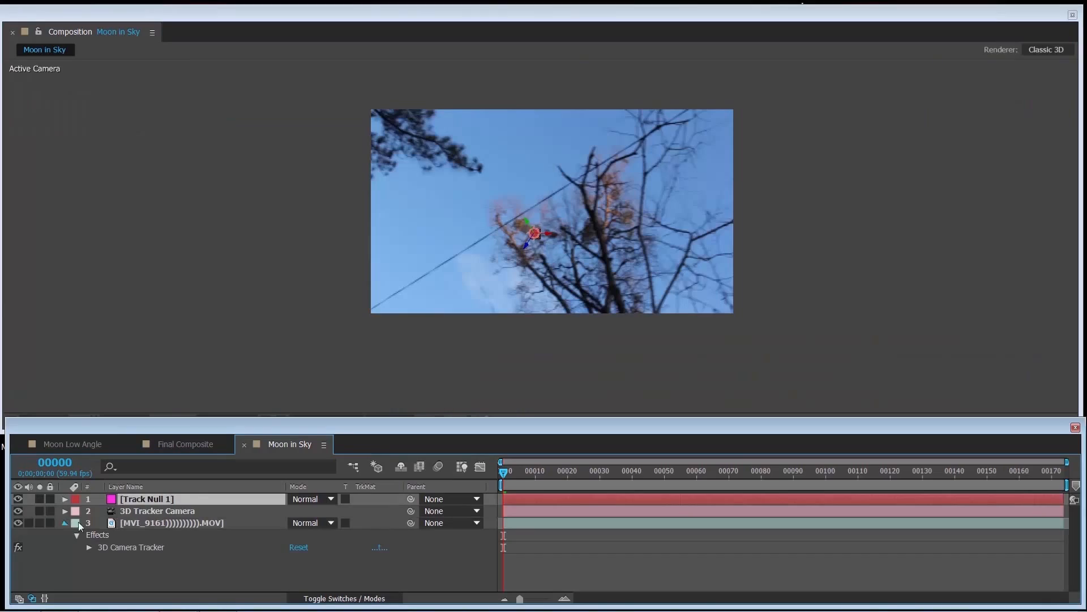
# - Inspect the 3D Tracker Camera and Track Null 1 layers and preview how the null follows the distant tree
pyautogui.click(159, 510)
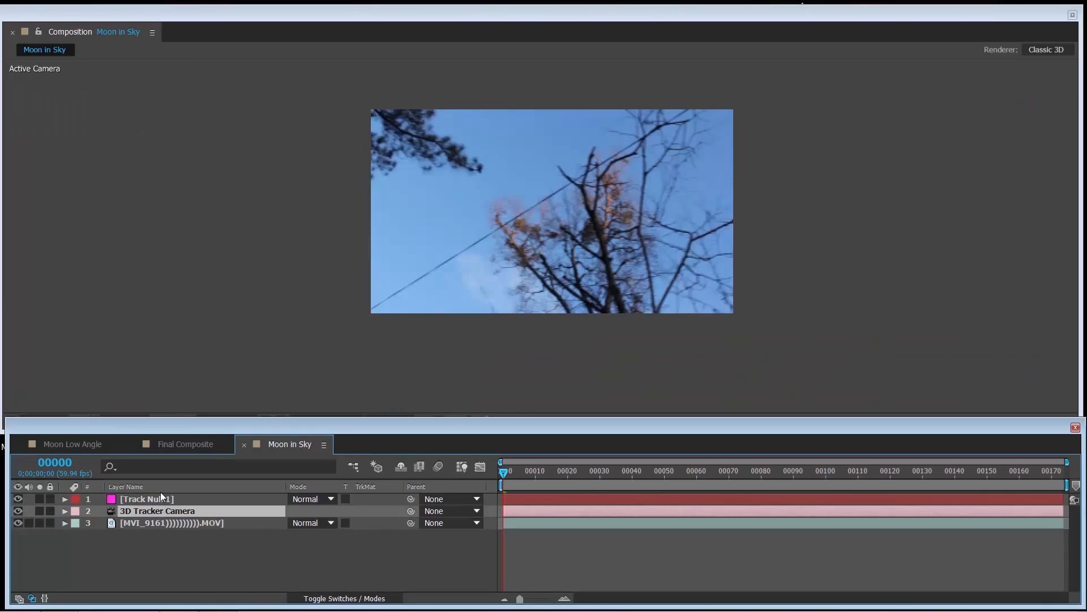
pyautogui.click(159, 495)
pyautogui.press('space')
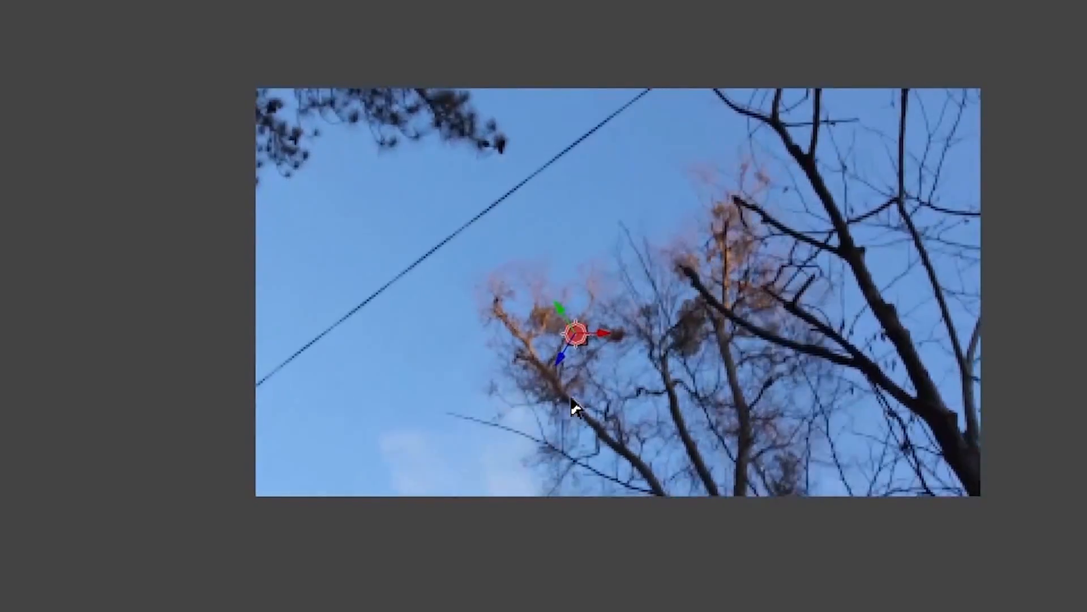
pyautogui.scroll(10, 418, 437)
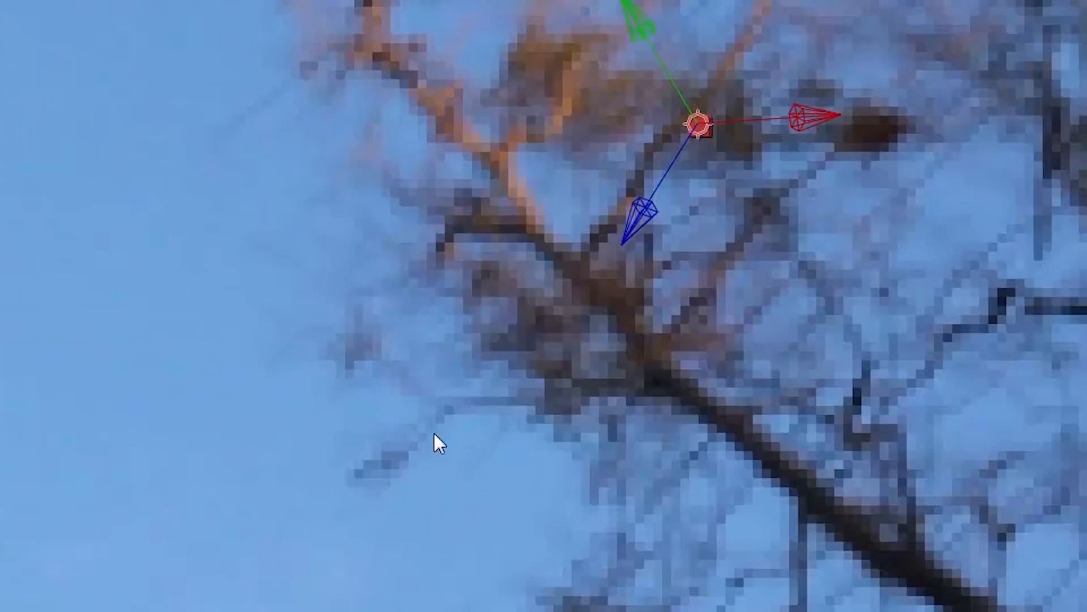
pyautogui.scroll(-10, 433, 433)
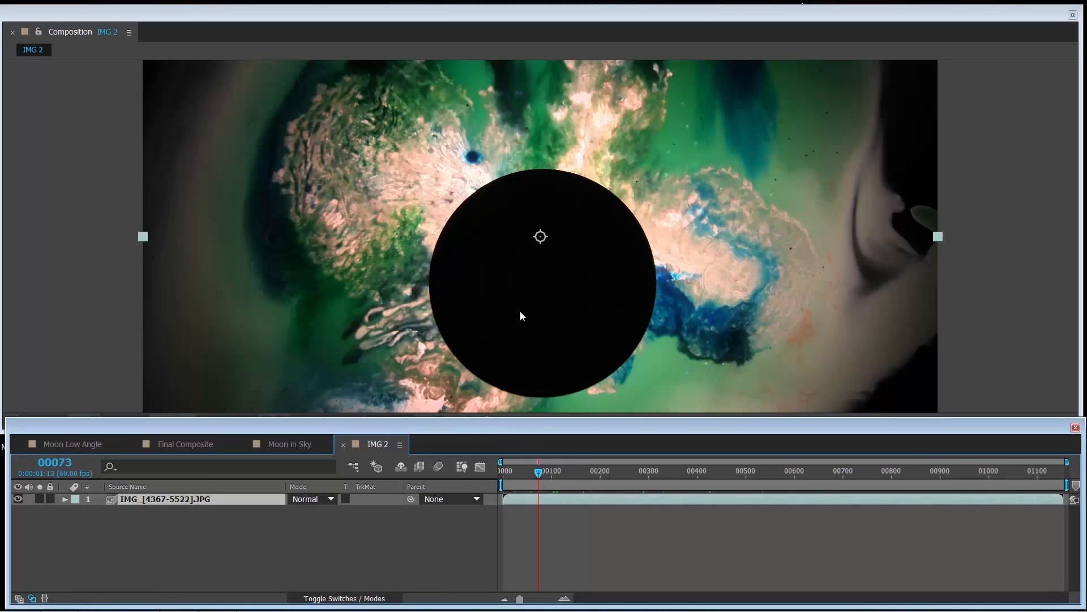
# - Examine the black circle and surrounding colours of the image sequence in IMG 2 up to frame 197
pyautogui.moveTo(555, 270); pyautogui.dragTo(561, 204)
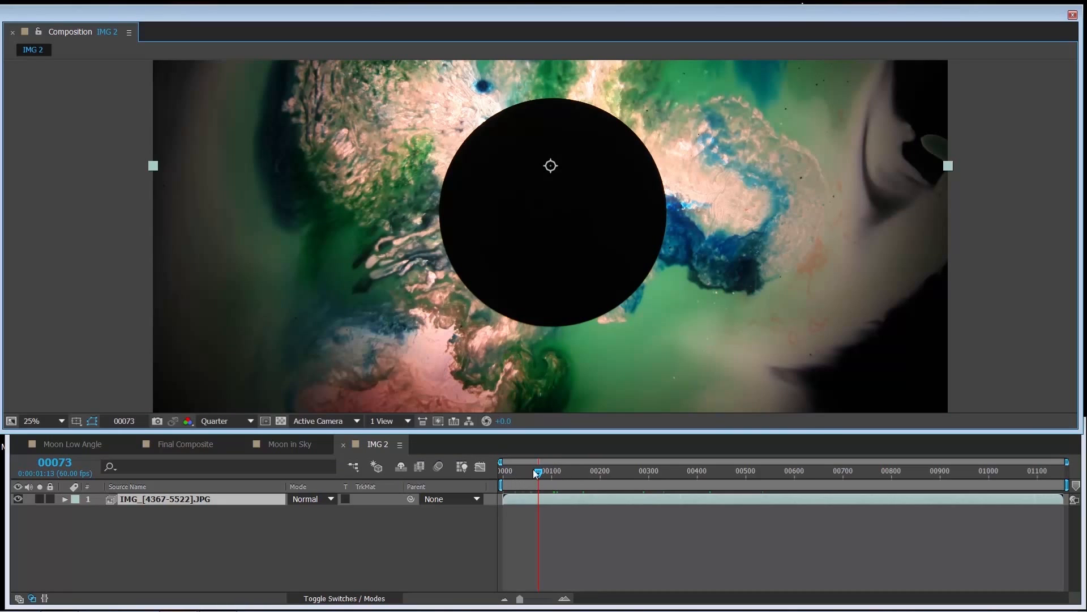
pyautogui.moveTo(535, 473); pyautogui.dragTo(599, 479)
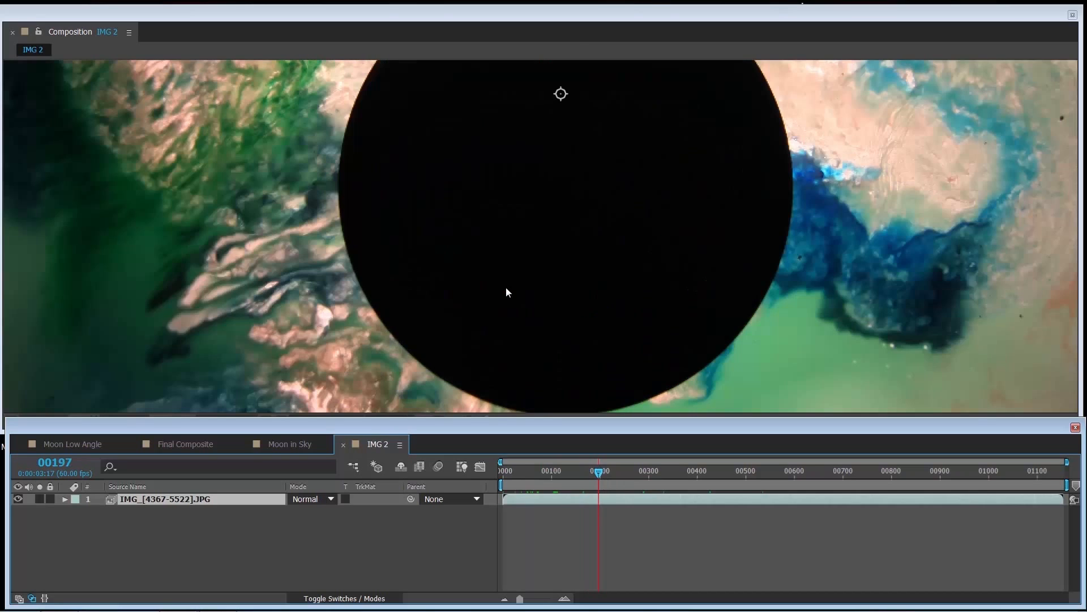
pyautogui.scroll(-2, 445, 336)
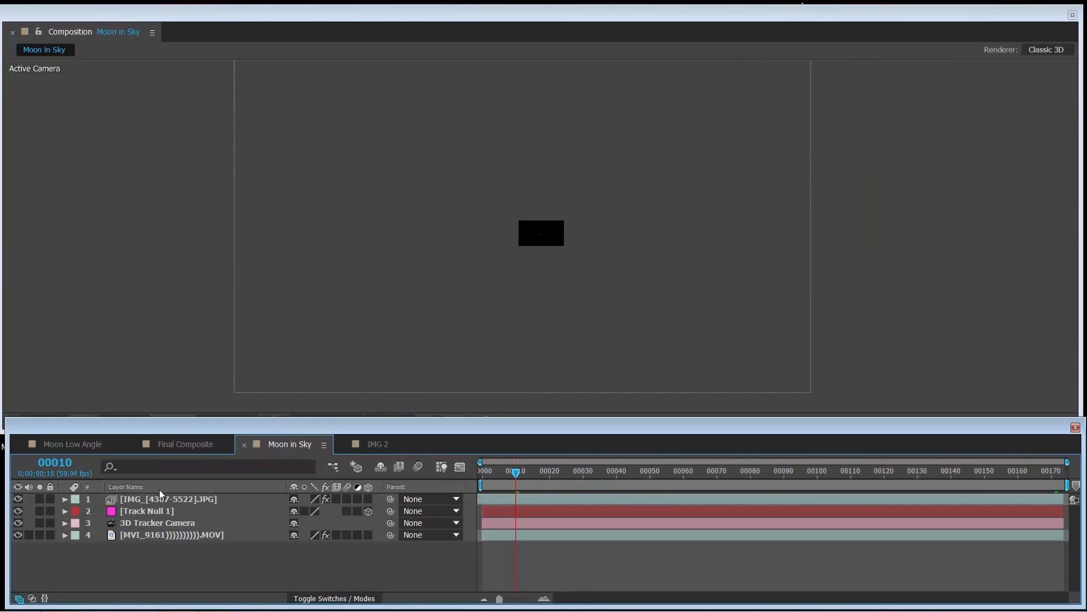
# - Make the IMG_[4367-5522].JPG image sequence a 3D layer in the Moon in Sky composition
pyautogui.click(162, 496)
pyautogui.press(',')
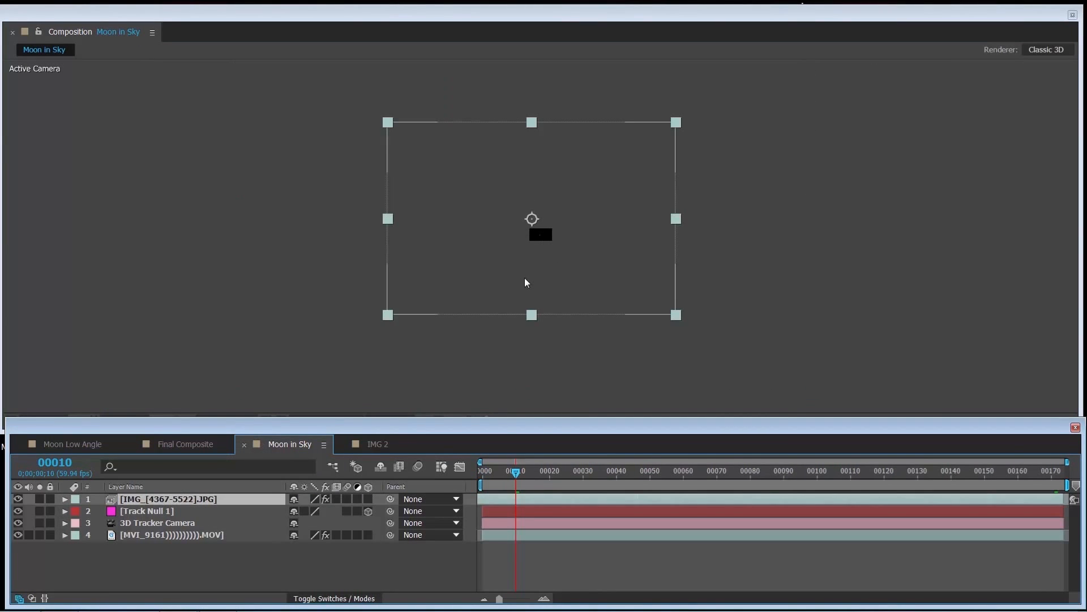
pyautogui.press('.')
pyautogui.press(',')
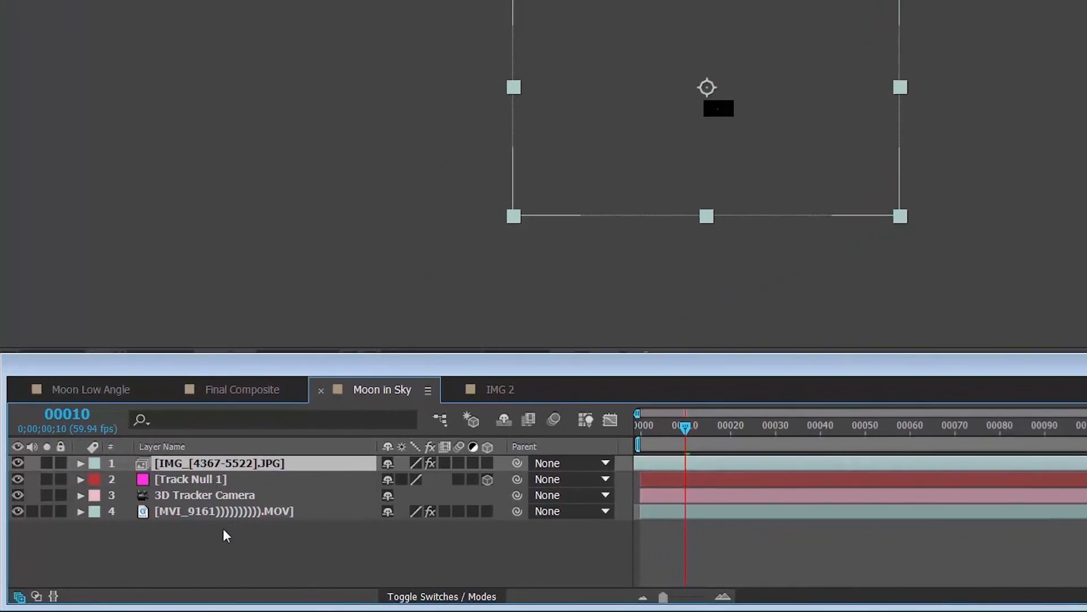
pyautogui.click(184, 522)
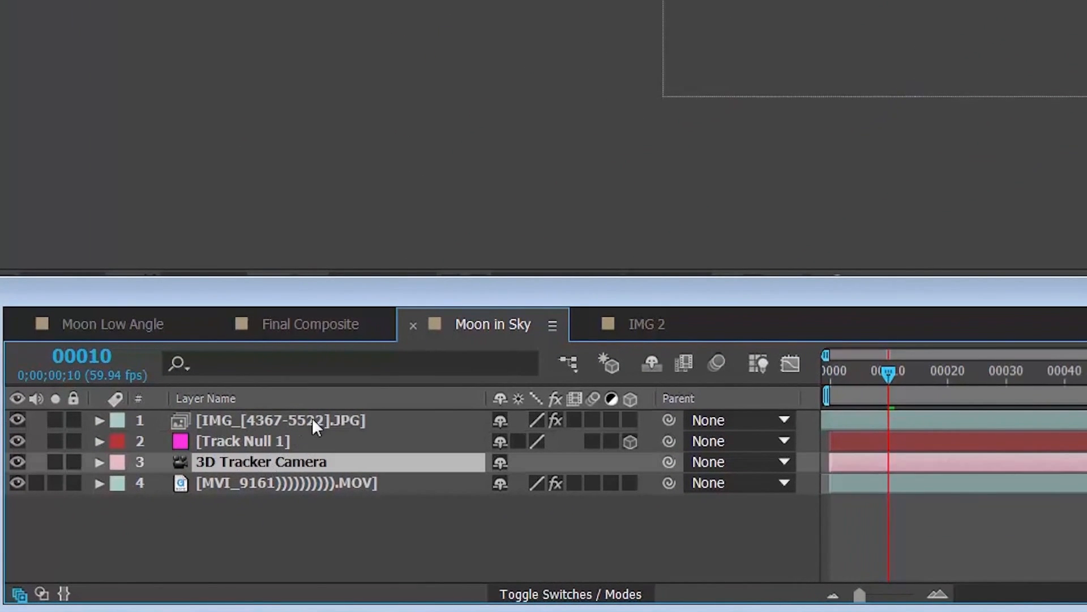
pyautogui.click(630, 419)
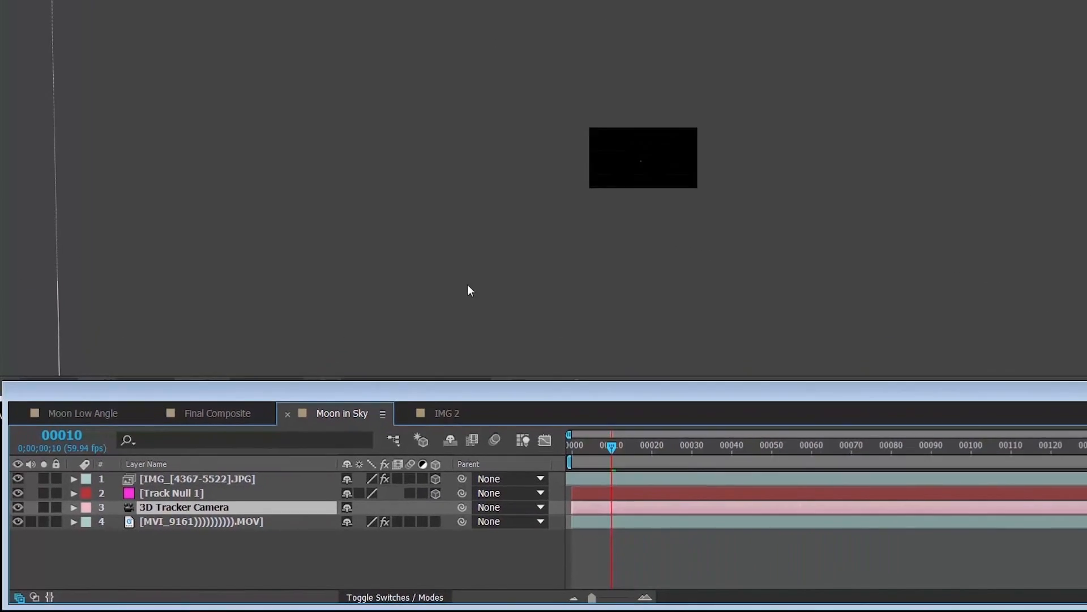
# - Split the composition display into two horizontal views, with Active Camera on one side and Top on the other
pyautogui.click(590, 110)
pyautogui.scroll(2, 618, 136)
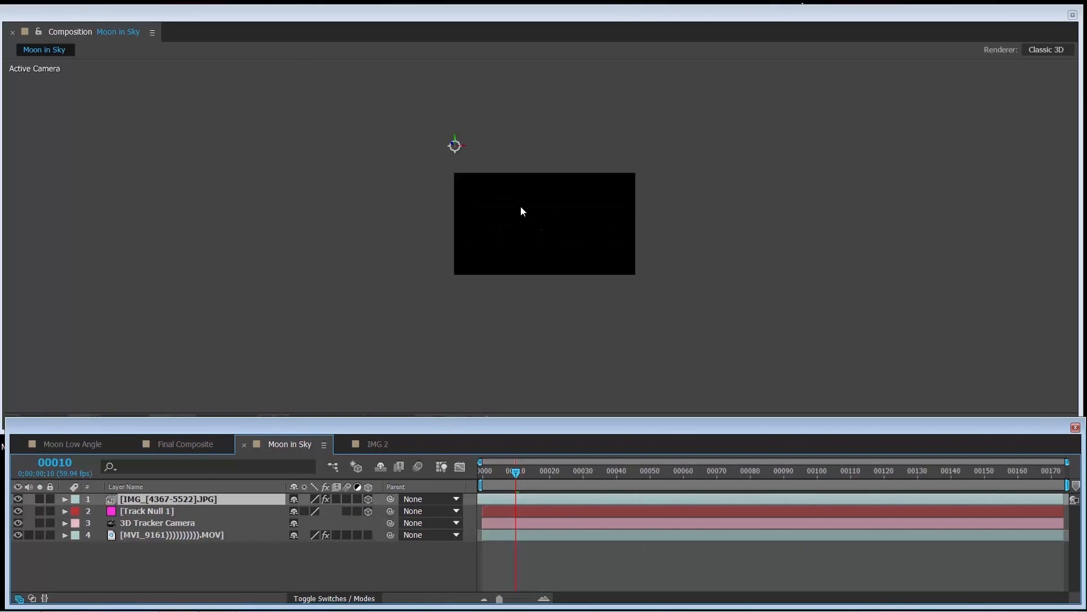
pyautogui.scroll(-4, 615, 140)
pyautogui.scroll(4, 518, 214)
pyautogui.scroll(2, 379, 143)
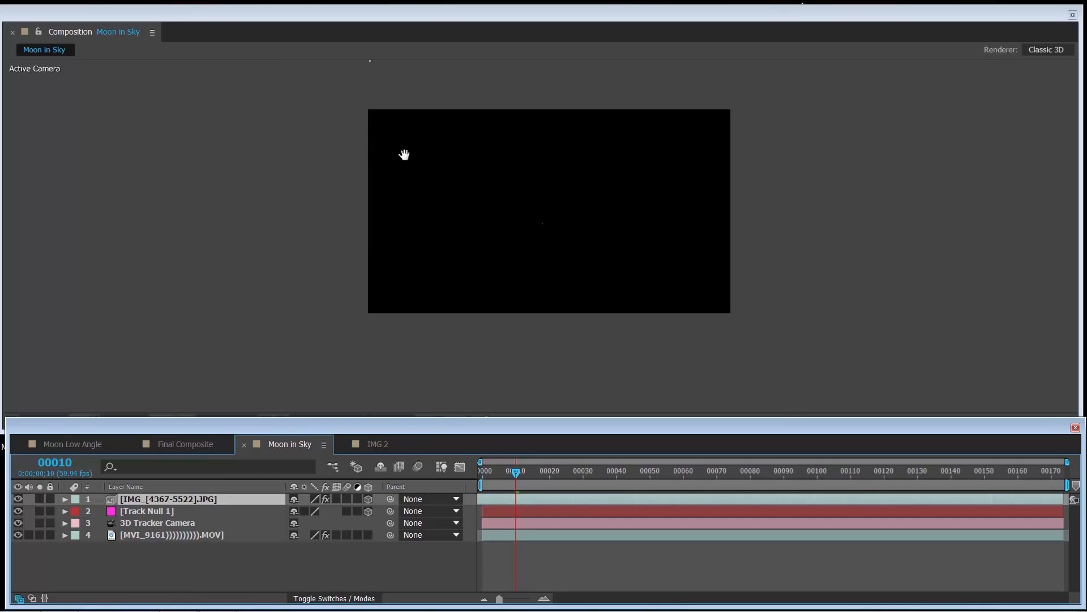
pyautogui.moveTo(365, 55); pyautogui.dragTo(405, 209)
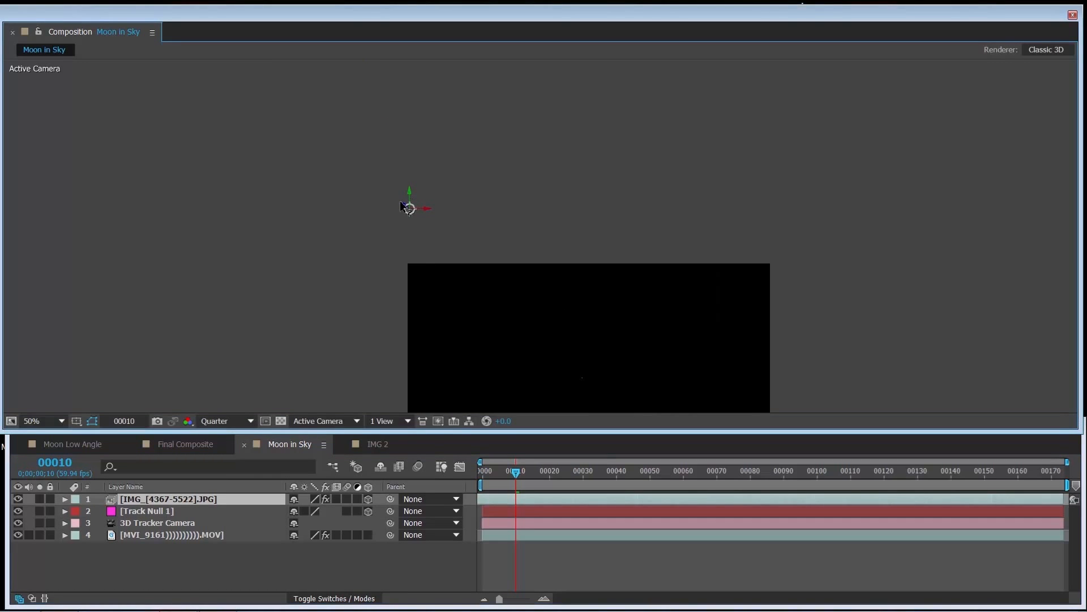
pyautogui.click(383, 421)
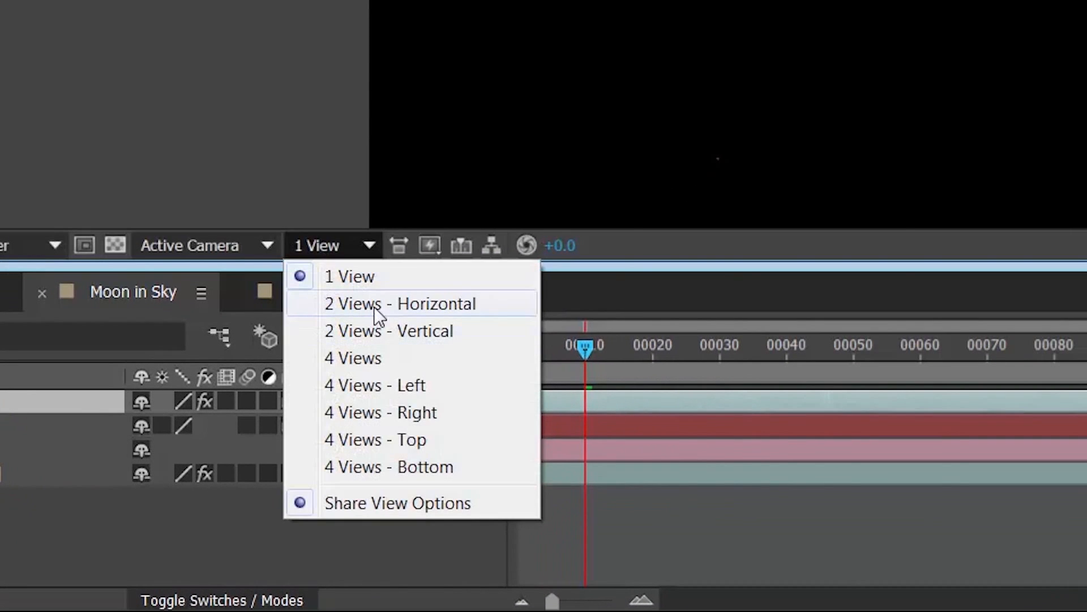
pyautogui.click(374, 306)
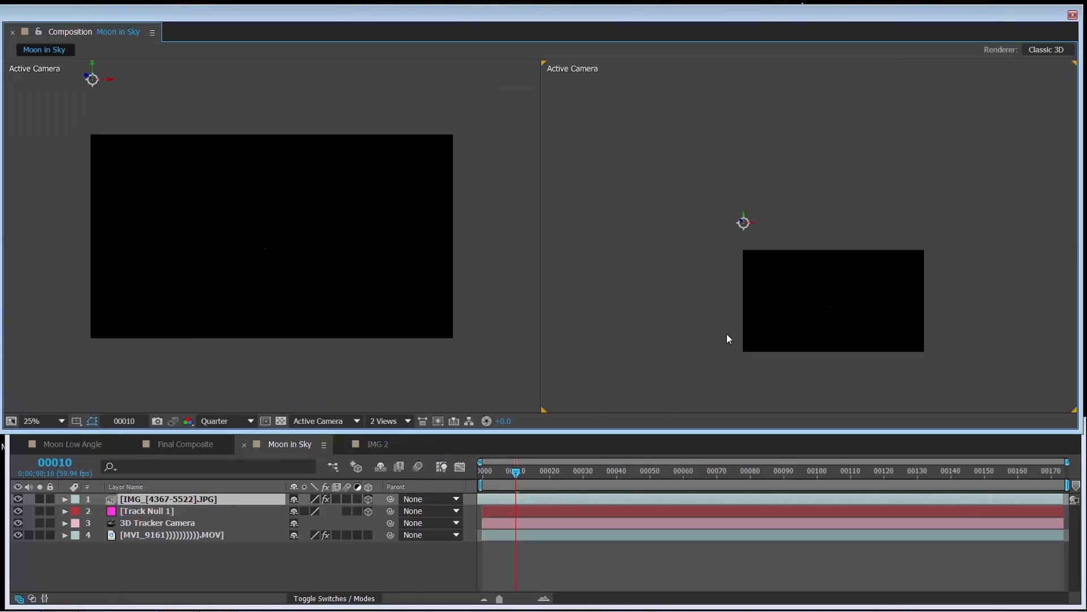
pyautogui.click(321, 421)
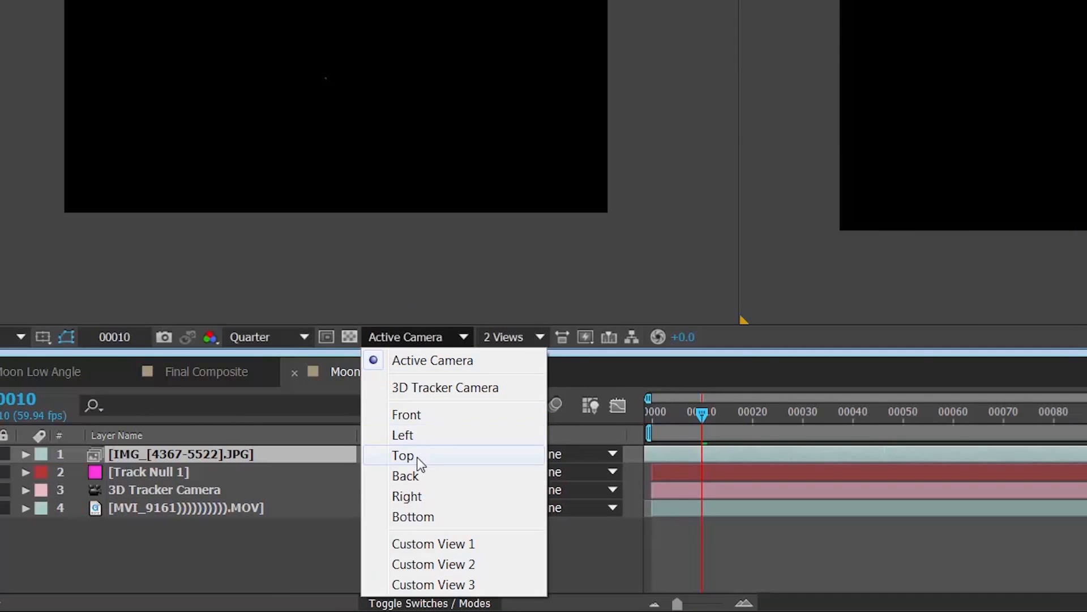
pyautogui.click(420, 463)
pyautogui.click(367, 180)
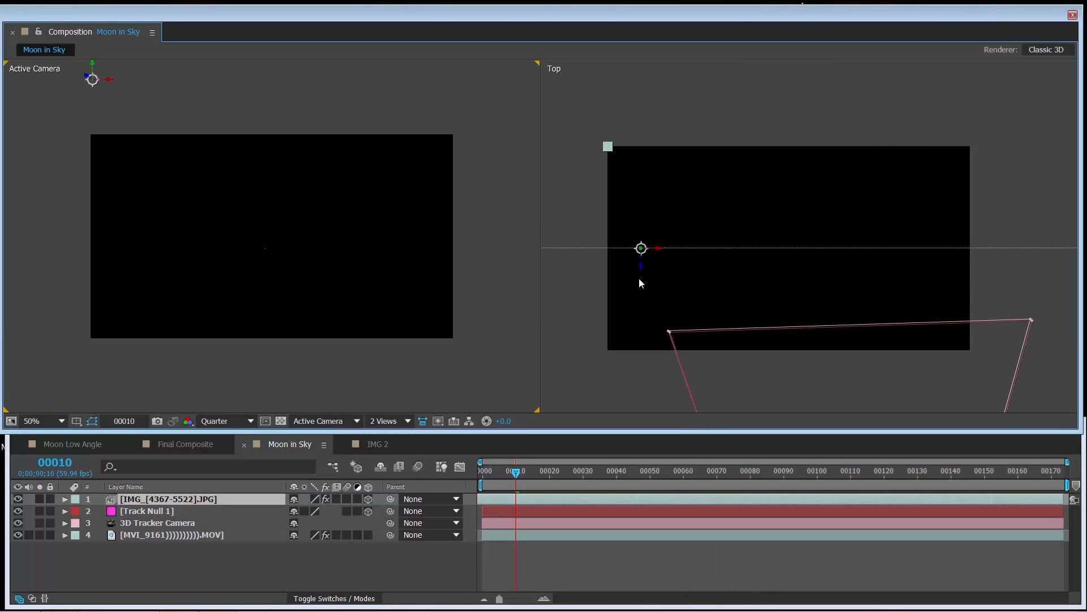
pyautogui.scroll(-2, 906, 153)
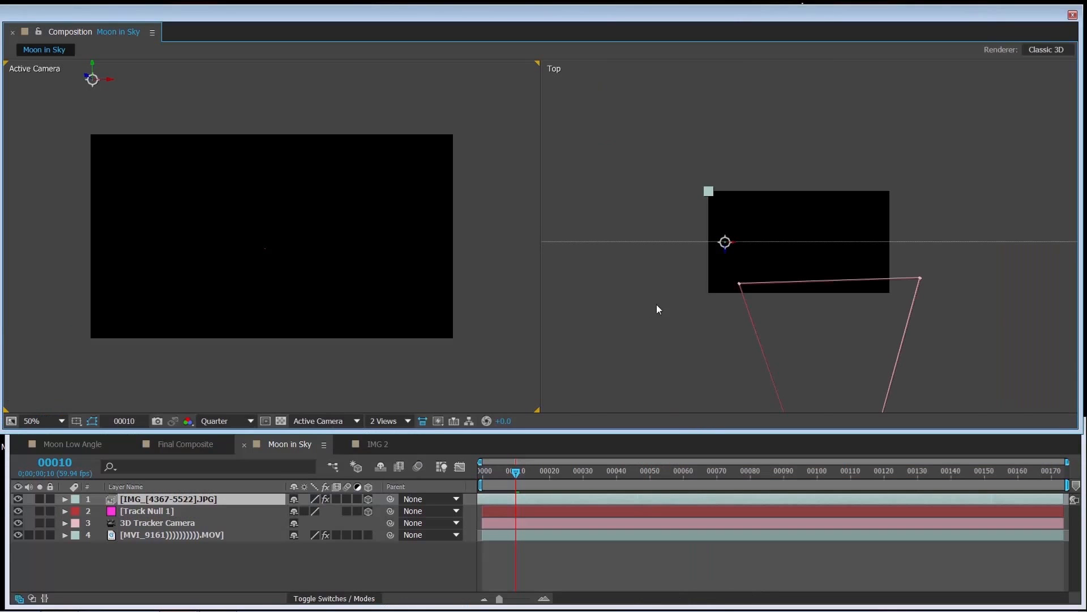
# - Move the image sequence layer far back in depth from the camera, using the Top view
pyautogui.moveTo(727, 254); pyautogui.dragTo(761, 28)
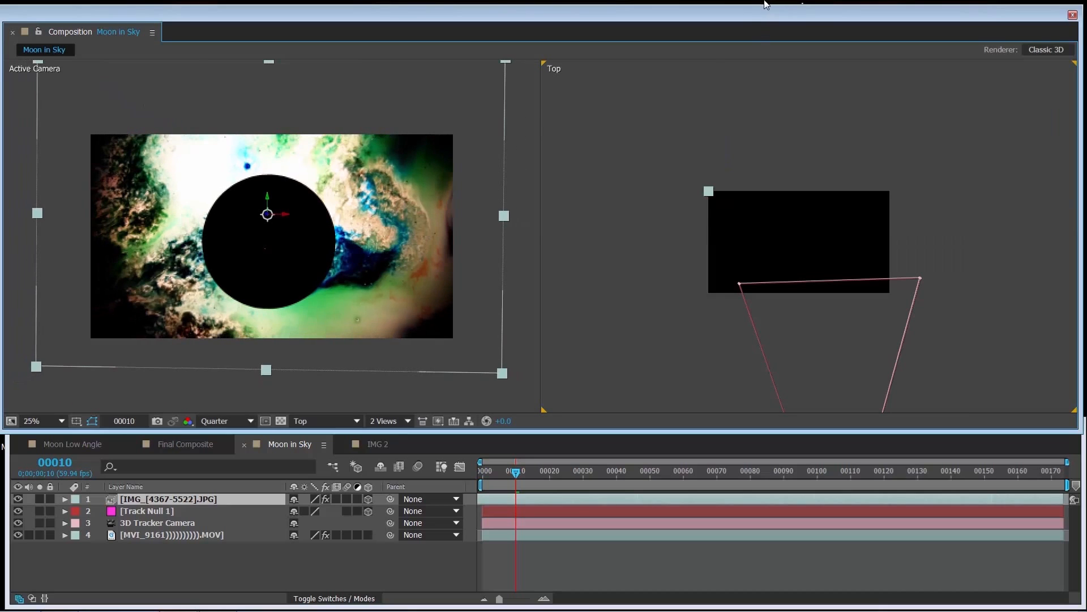
pyautogui.scroll(-2, 716, 148)
pyautogui.scroll(-2, 776, 212)
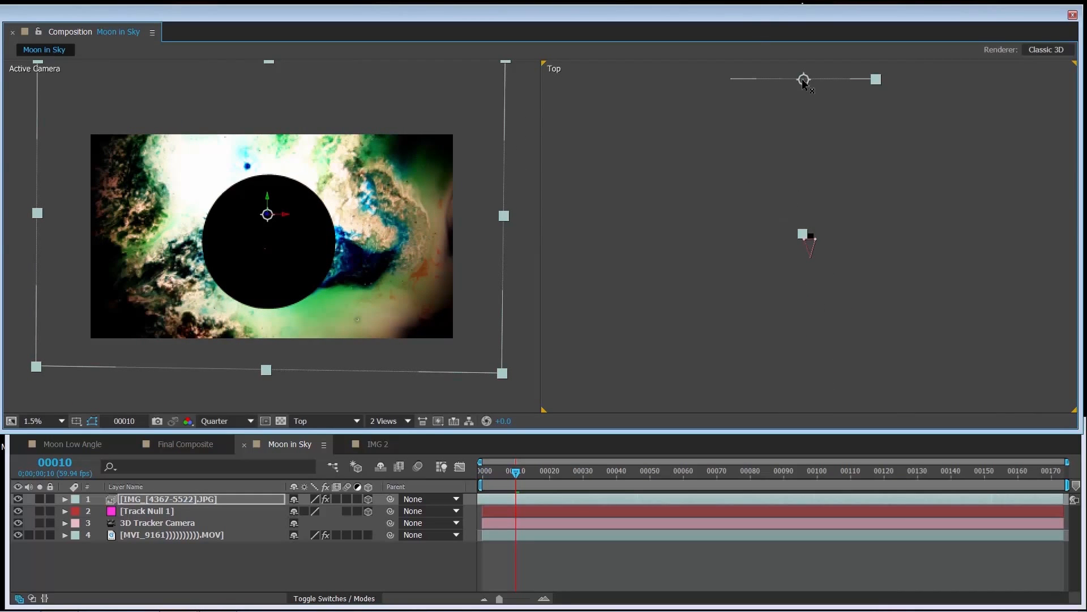
pyautogui.moveTo(804, 81); pyautogui.dragTo(809, 12)
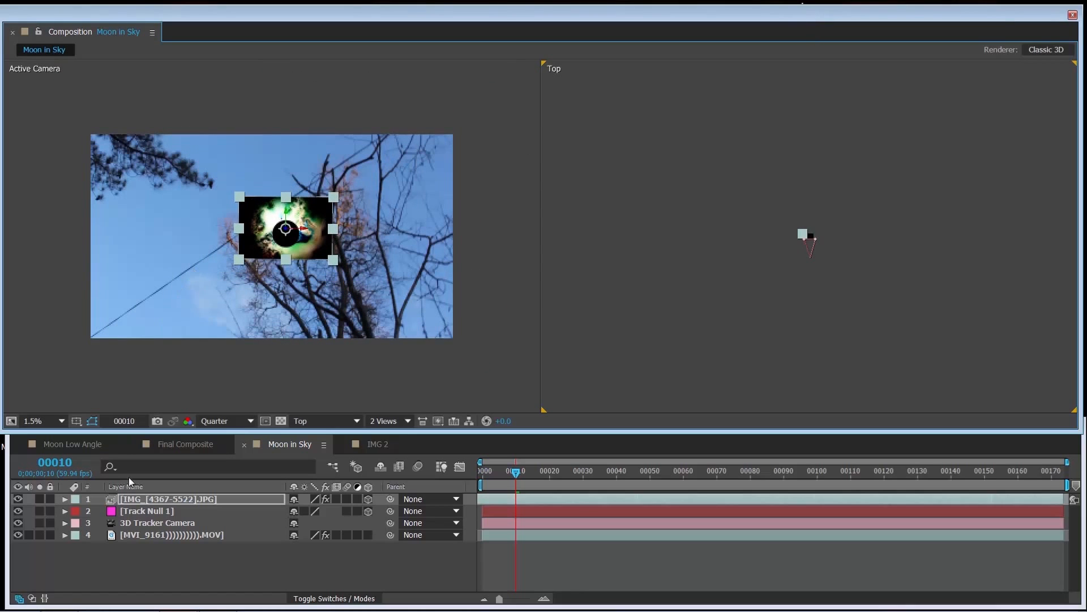
pyautogui.press('s')
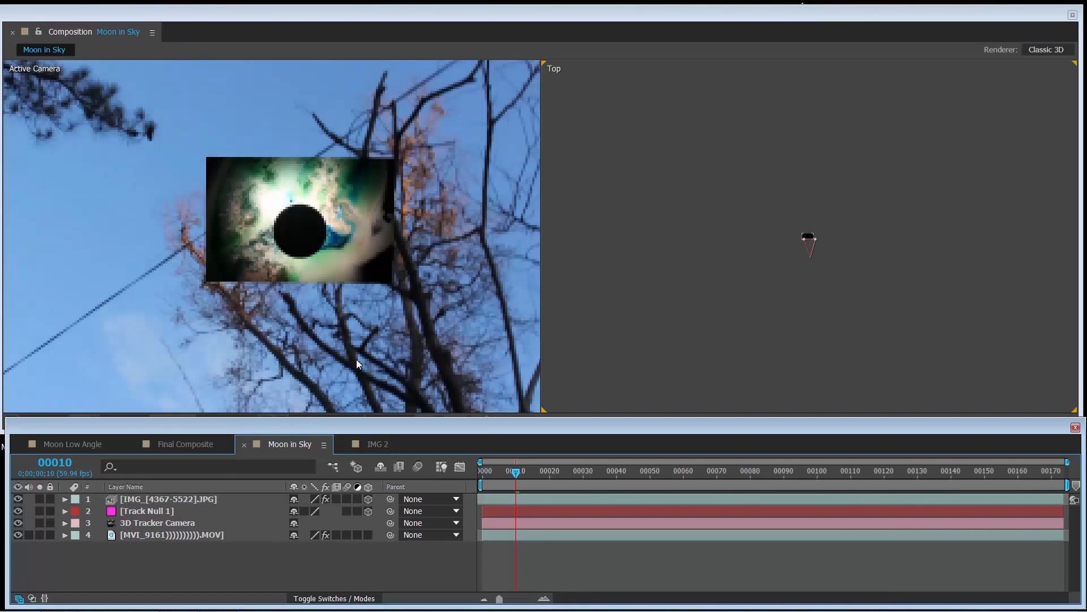
# - Return to a single Active Camera view and preview the tracked image sequence from frame 0
pyautogui.click(356, 359)
pyautogui.click(390, 421)
pyautogui.click(393, 434)
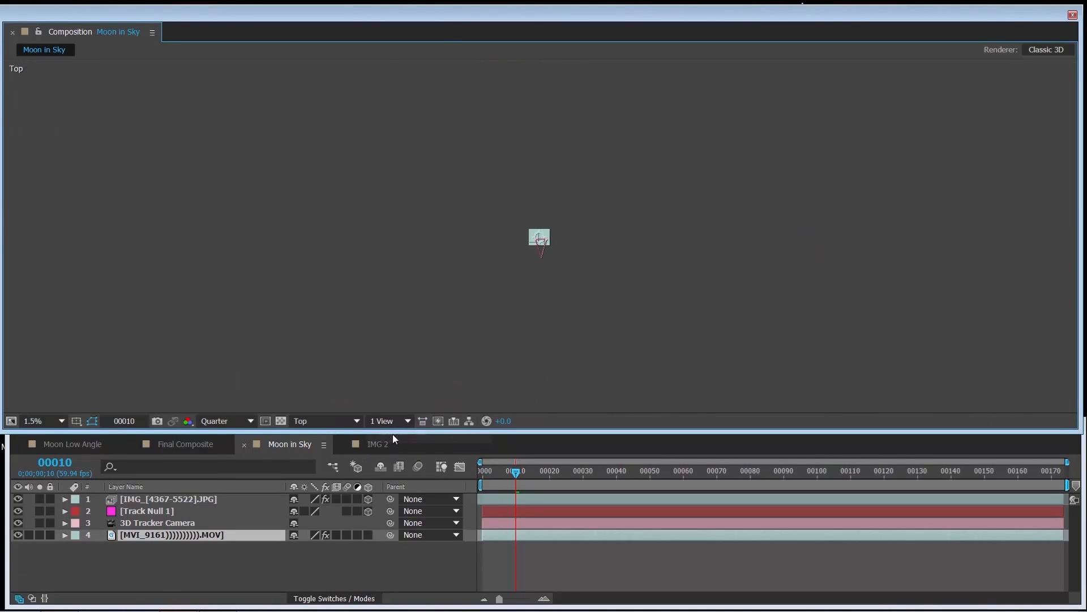
pyautogui.press('.')
pyautogui.press('.')
pyautogui.press('.')
pyautogui.press('.')
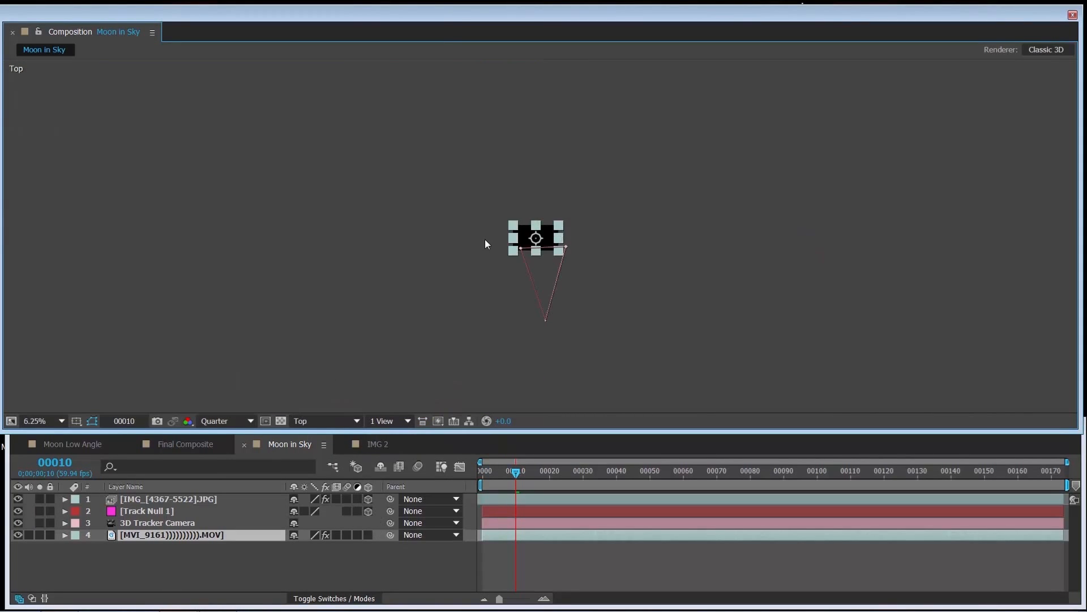
pyautogui.press('.')
pyautogui.press('.')
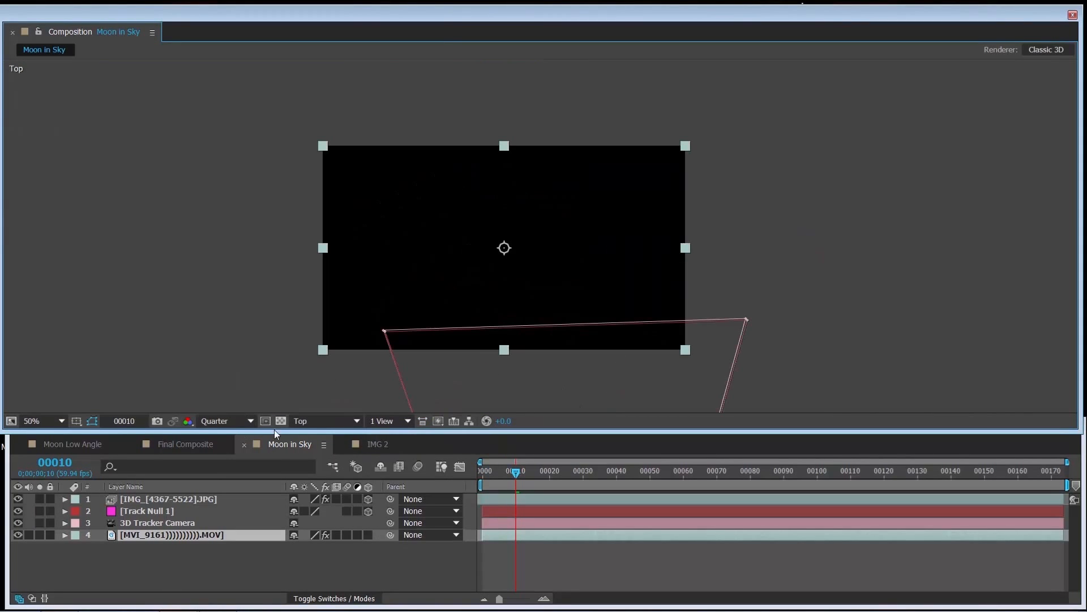
pyautogui.click(320, 421)
pyautogui.click(315, 429)
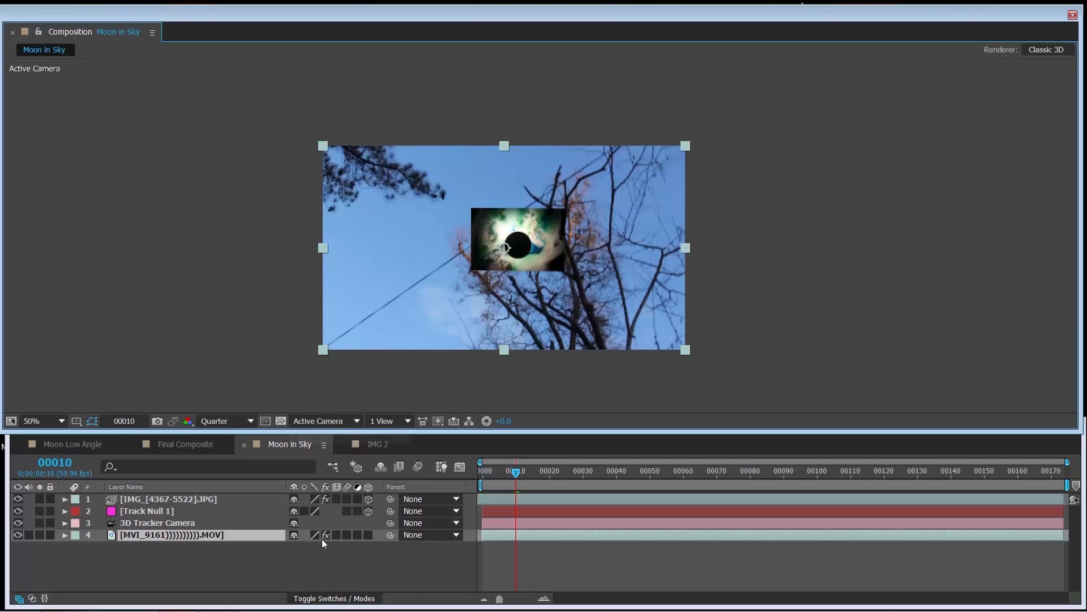
pyautogui.moveTo(498, 474); pyautogui.dragTo(480, 477)
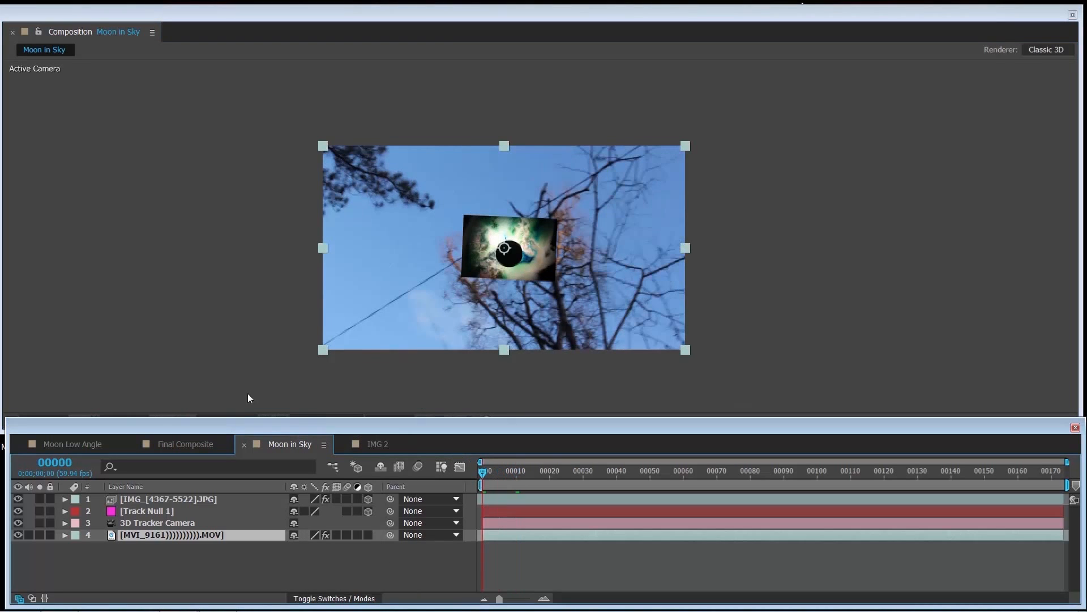
pyautogui.press('space')
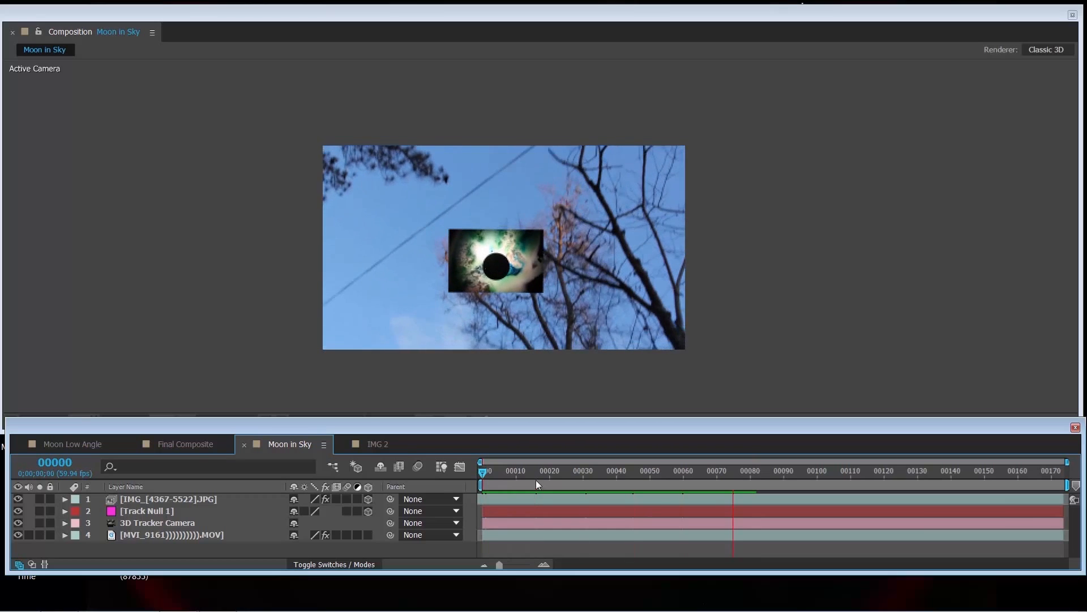
# - Set the opacity of the image sequence layer to 50%
pyautogui.click(196, 512)
pyautogui.click(193, 500)
pyautogui.press('t')
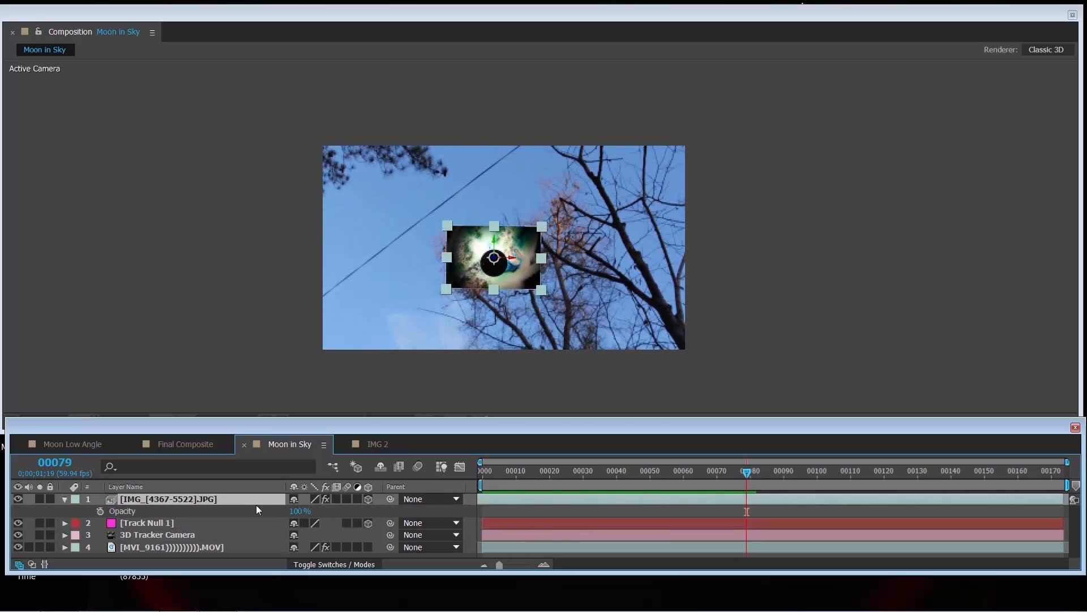
pyautogui.click(296, 511)
pyautogui.write('50')
pyautogui.press('Return')
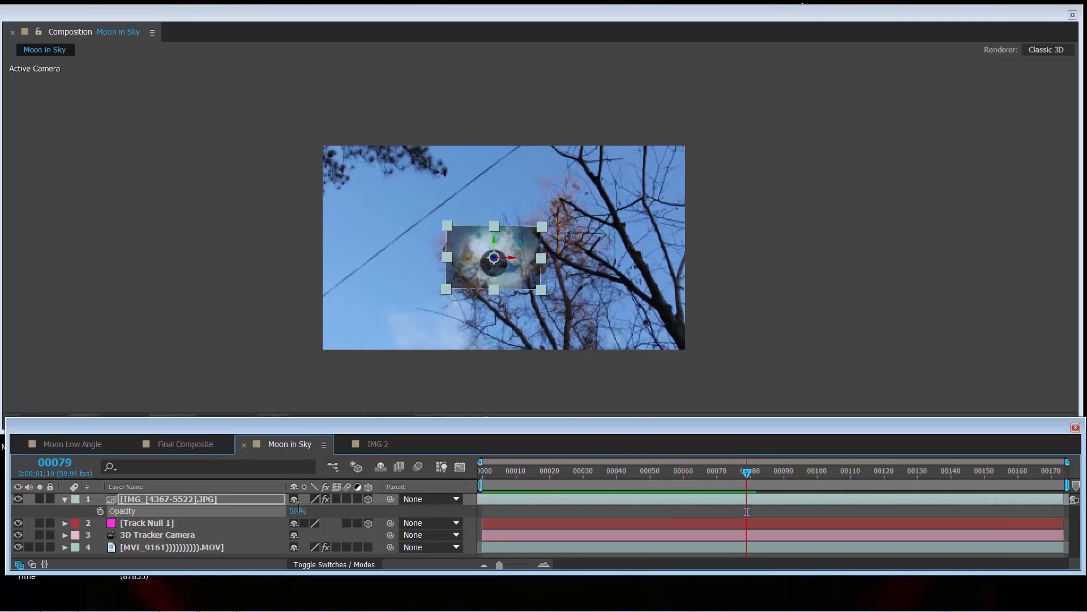
# - Preview the image sequence over the sky from frame 0 to check how it follows the tree
pyautogui.press('.')
pyautogui.moveTo(511, 475); pyautogui.dragTo(455, 460)
pyautogui.press('space')
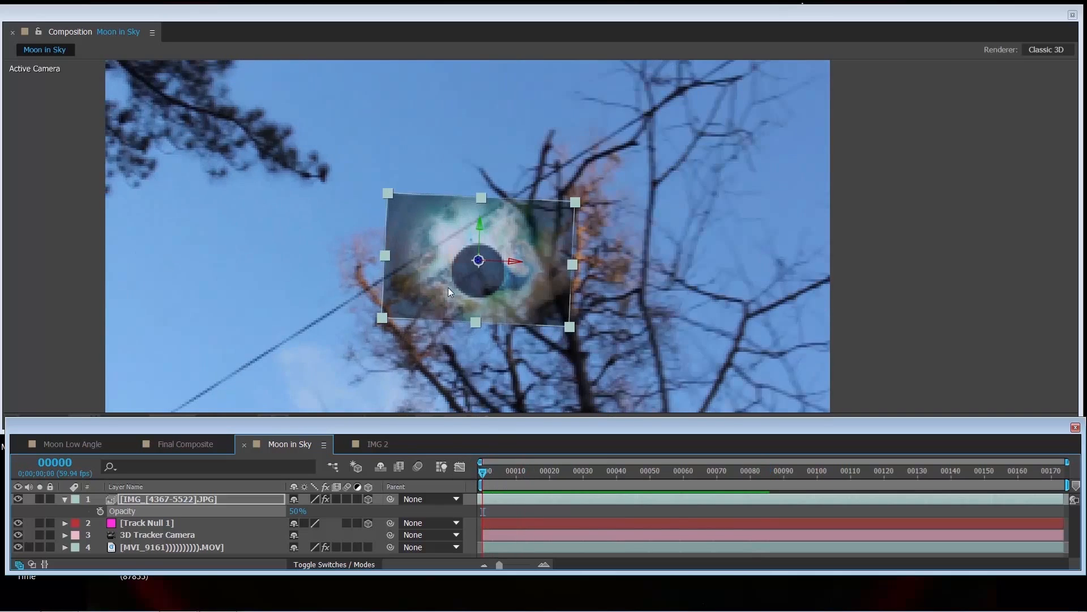
pyautogui.press('space')
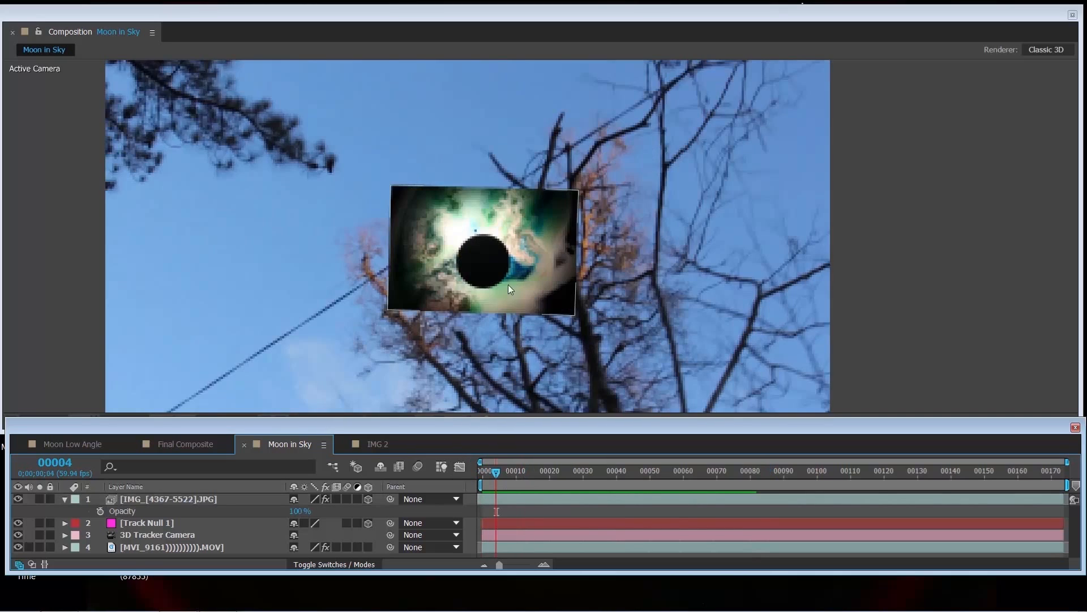
pyautogui.press('space')
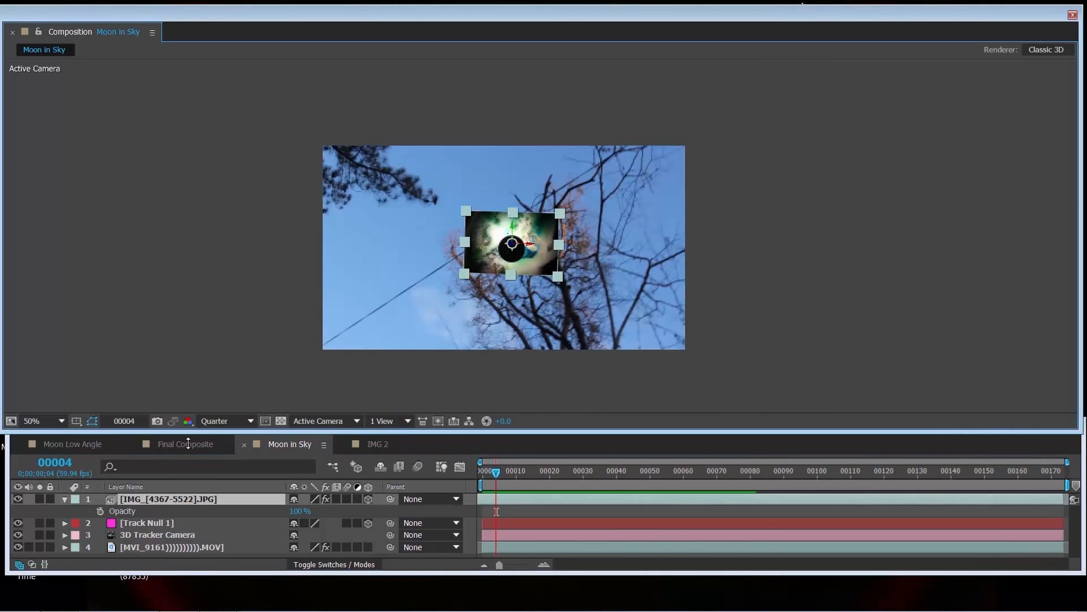
# - Scale the image sequence layer up uniformly until it extends beyond the whole frame
pyautogui.scroll(1, 478, 259)
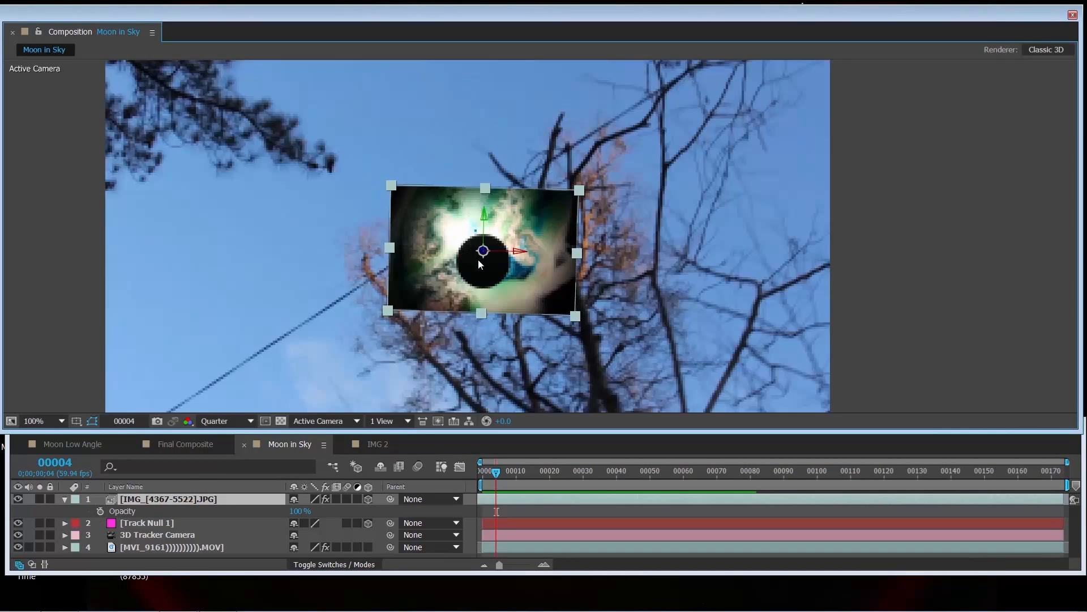
pyautogui.scroll(-1, 481, 269)
pyautogui.press('s')
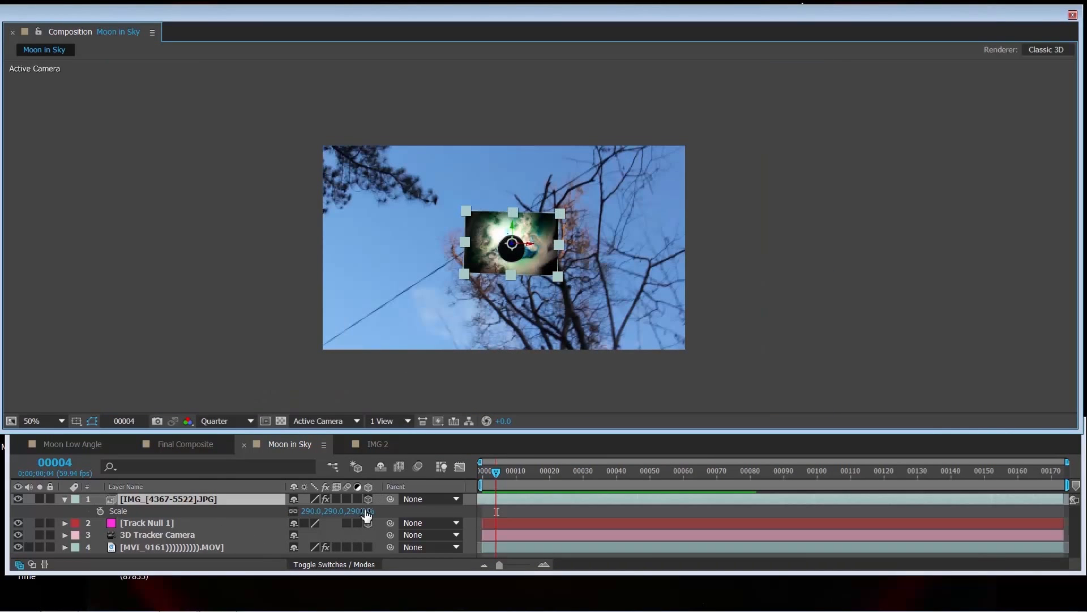
pyautogui.moveTo(359, 515); pyautogui.dragTo(434, 518)
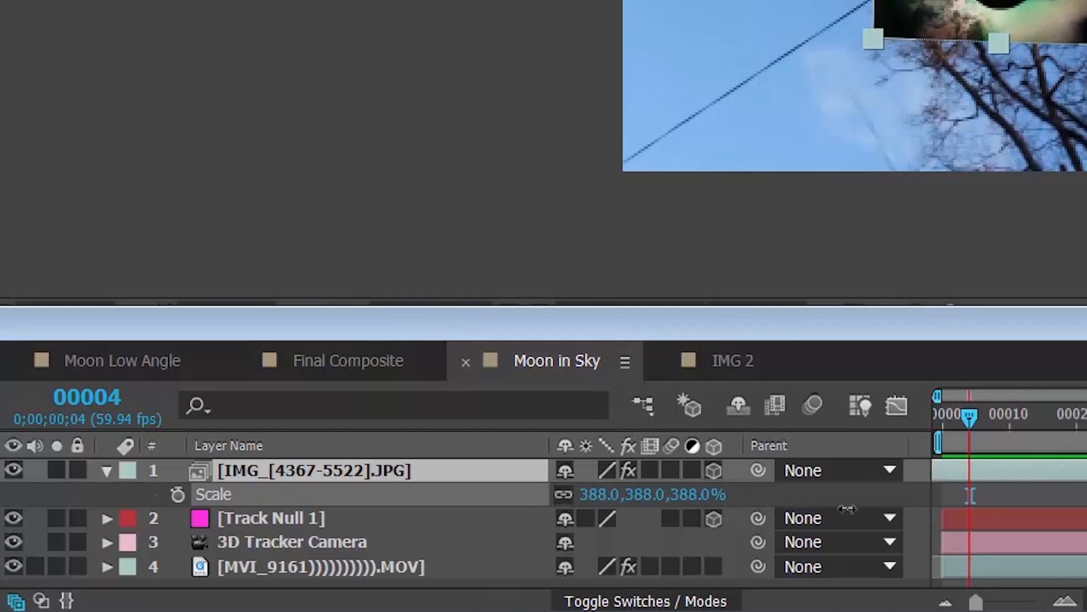
pyautogui.moveTo(847, 509); pyautogui.dragTo(1083, 511)
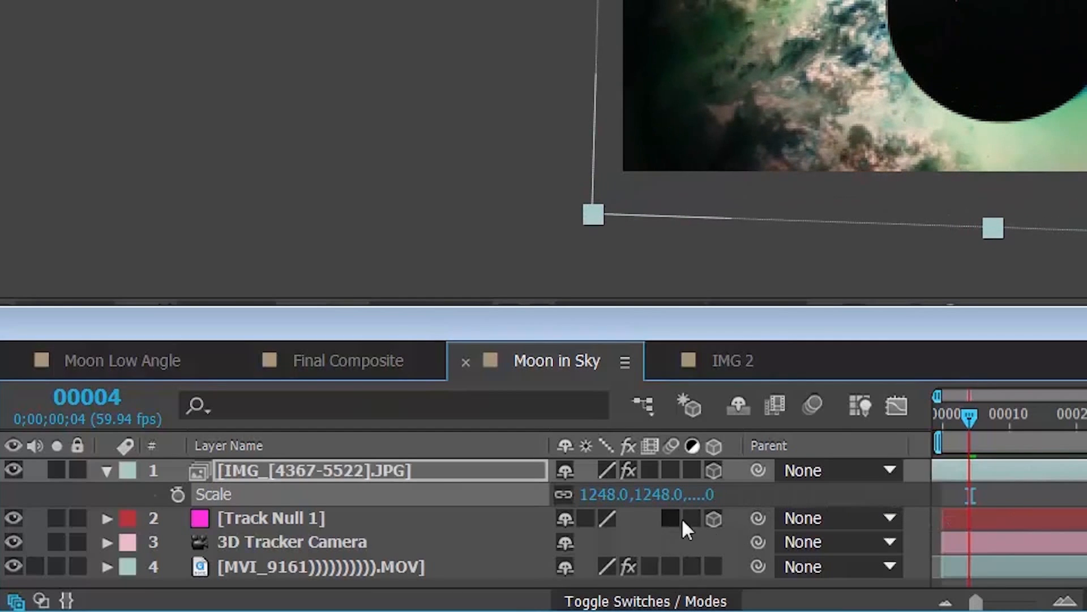
pyautogui.moveTo(654, 495); pyautogui.dragTo(715, 495)
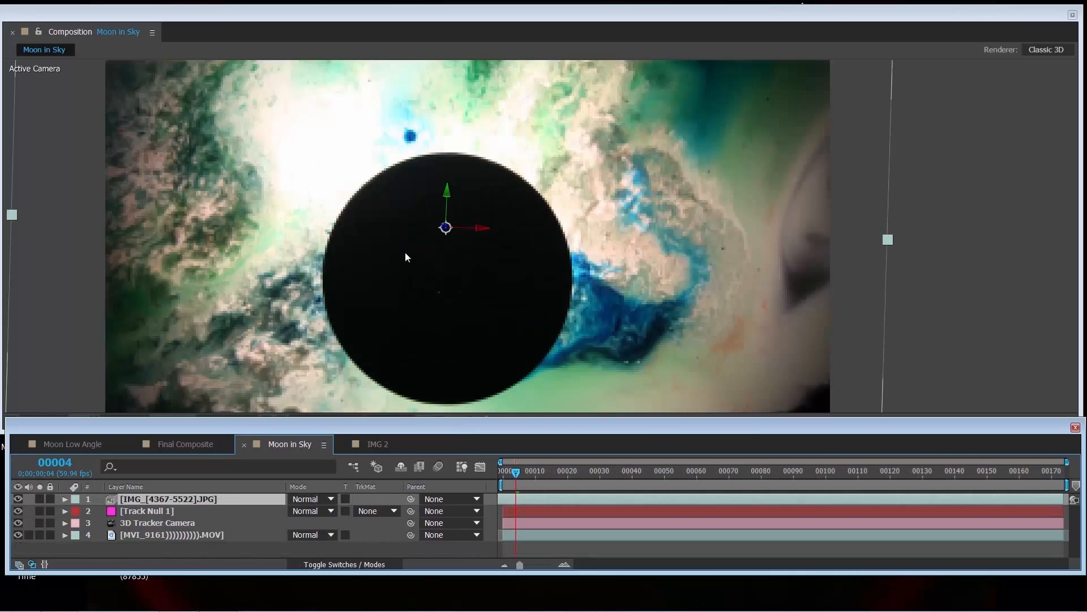
# - Set the blending mode of the image sequence layer to Screen
pyautogui.scroll(-2, 405, 255)
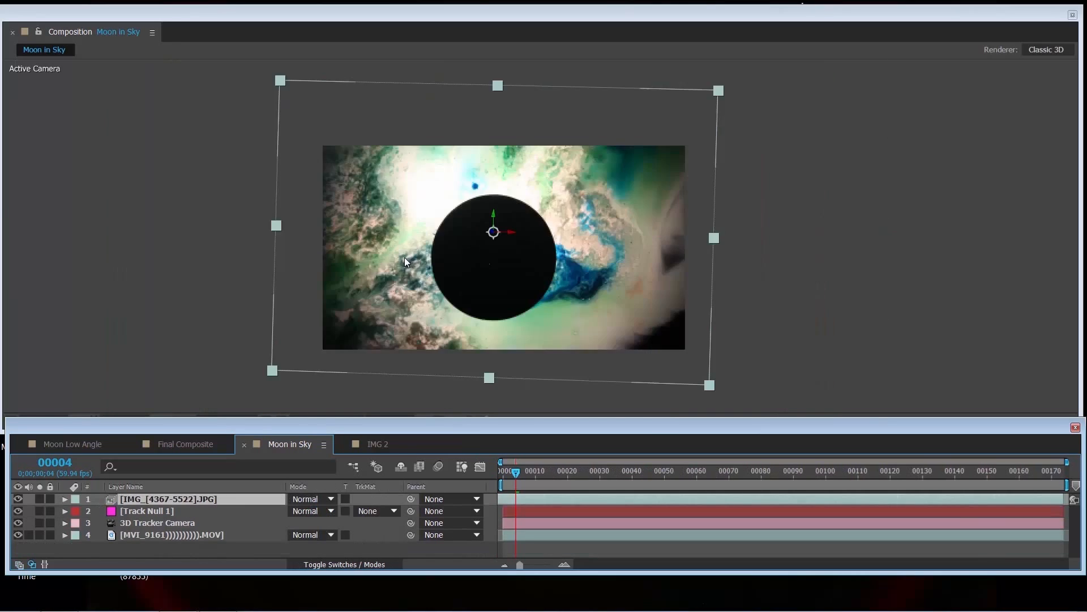
pyautogui.scroll(1, 399, 254)
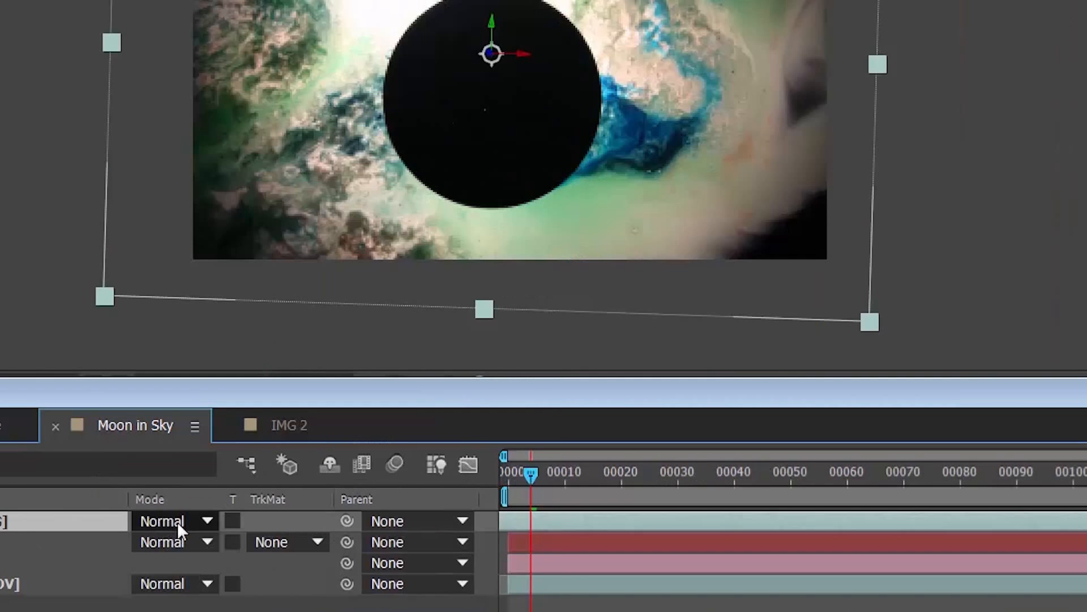
pyautogui.click(313, 499)
pyautogui.click(239, 117)
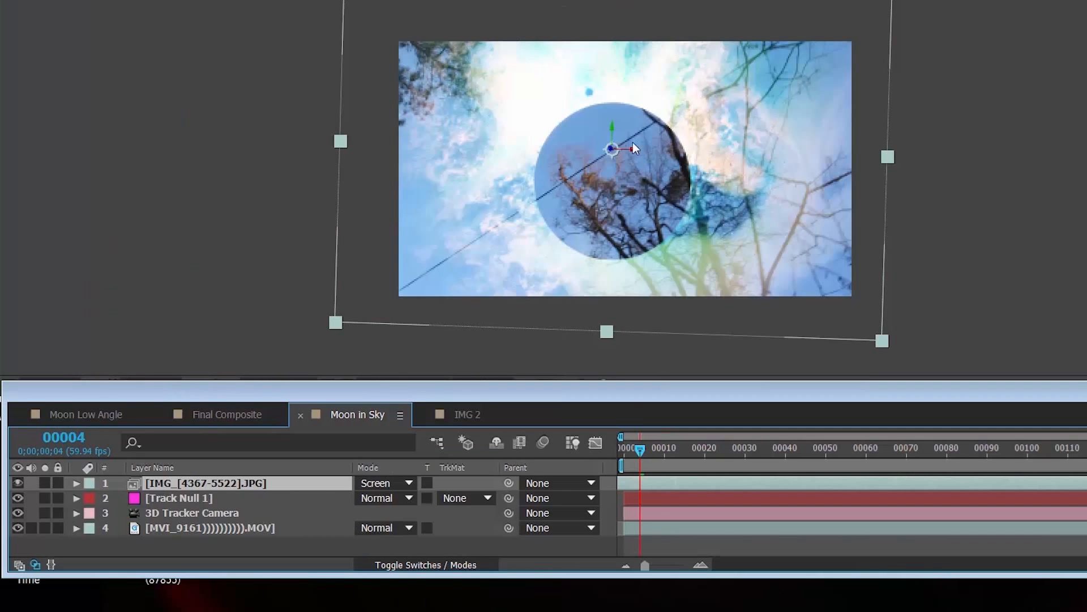
# - Inspect how the Screen-blended image sequence and the moon circle overlap the tree branches
pyautogui.scroll(2, 609, 138)
pyautogui.scroll(-2, 579, 176)
pyautogui.scroll(2, 653, 204)
pyautogui.scroll(-2, 653, 204)
pyautogui.scroll(2, 618, 264)
pyautogui.scroll(-2, 604, 228)
pyautogui.scroll(2, 520, 170)
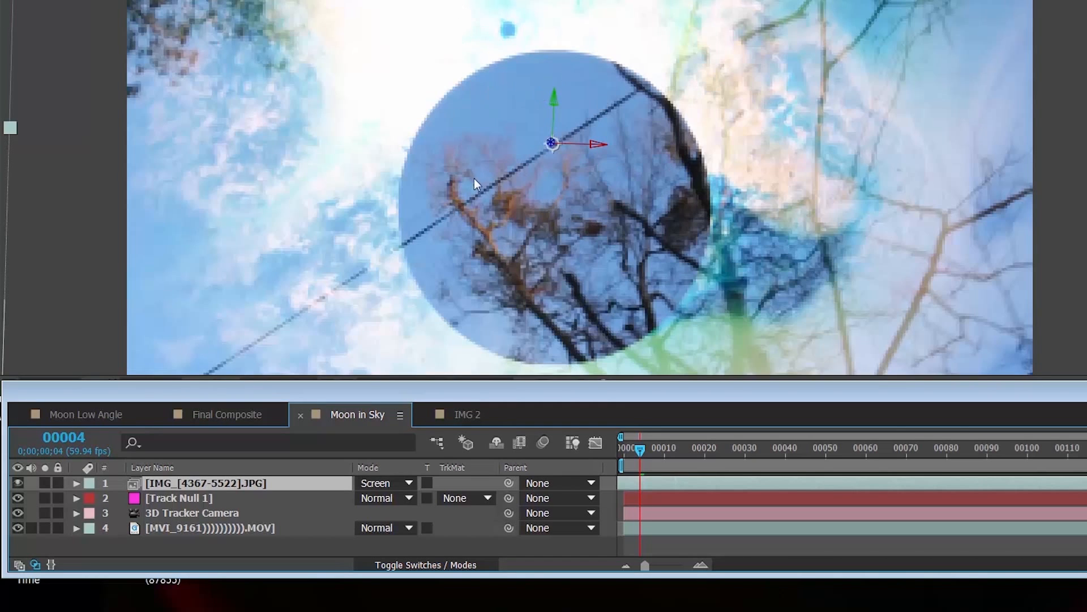
pyautogui.scroll(-2, 571, 212)
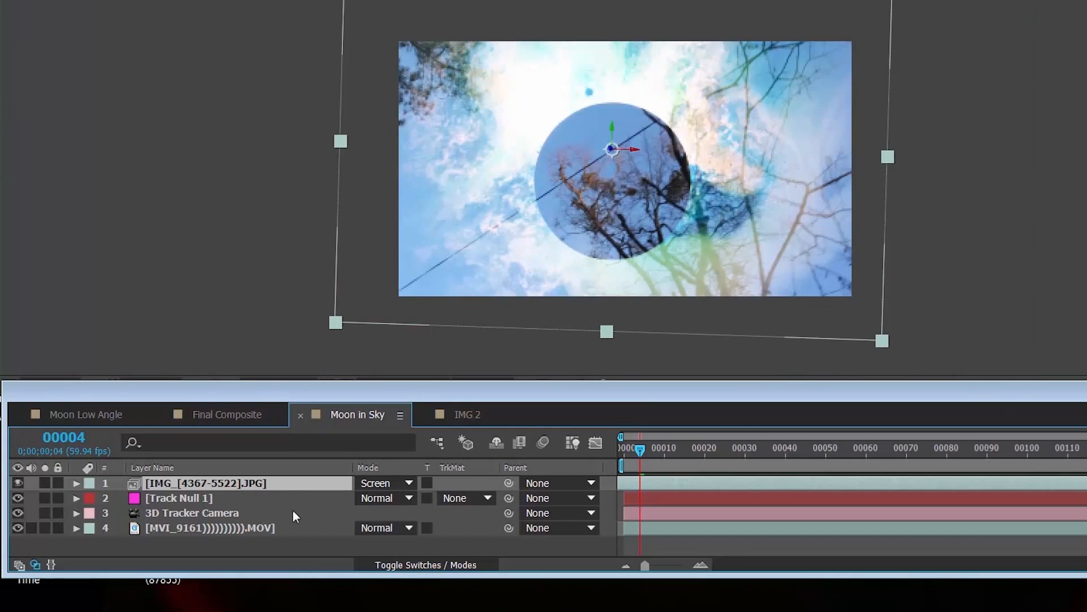
# - Hide the image sequence layer so that only the tree footage shows
pyautogui.click(215, 541)
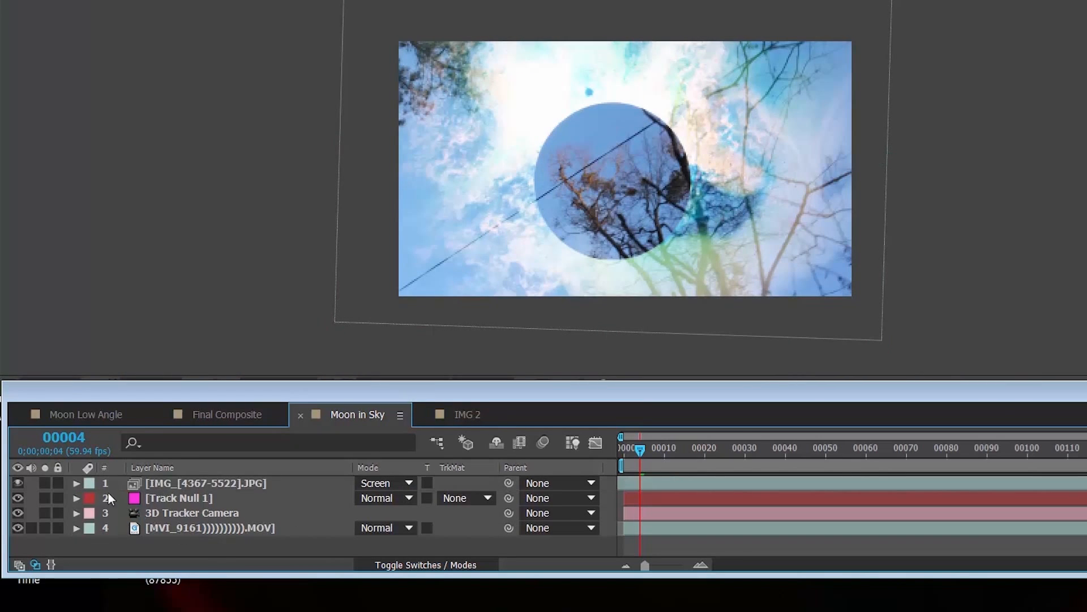
pyautogui.click(183, 481)
pyautogui.click(18, 483)
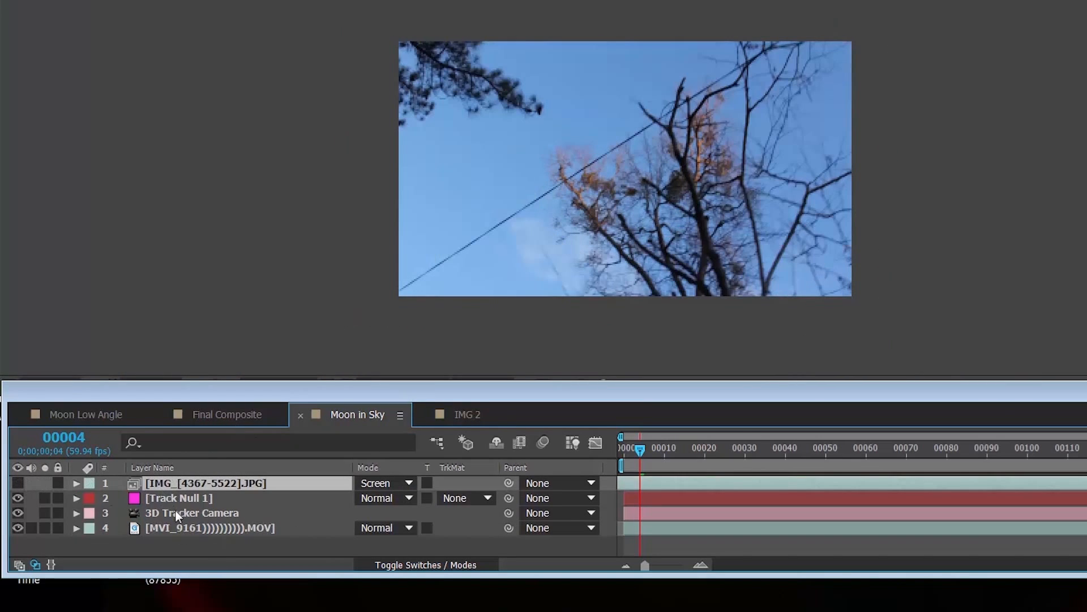
# - Duplicate the MVI_9161 footage layer and move the copy to the top of the layer stack
pyautogui.click(169, 526)
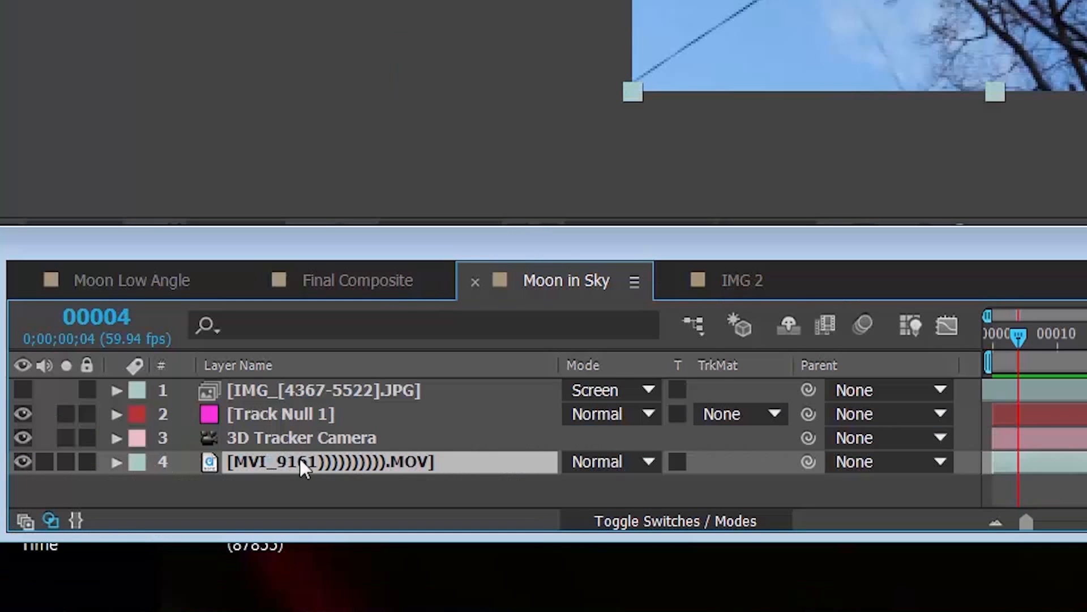
pyautogui.hotkey('ctrl', 'd')
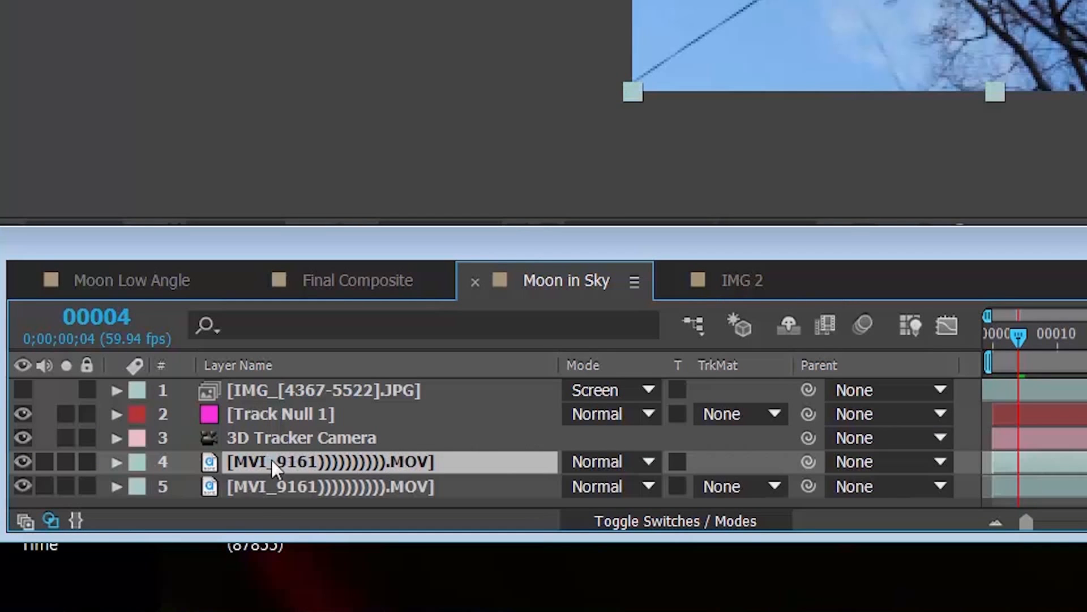
pyautogui.moveTo(307, 459); pyautogui.dragTo(324, 396)
# - Remove the 3D Camera Tracker effect from the topmost MVI_9161 footage copy
pyautogui.press('e')
pyautogui.click(283, 412)
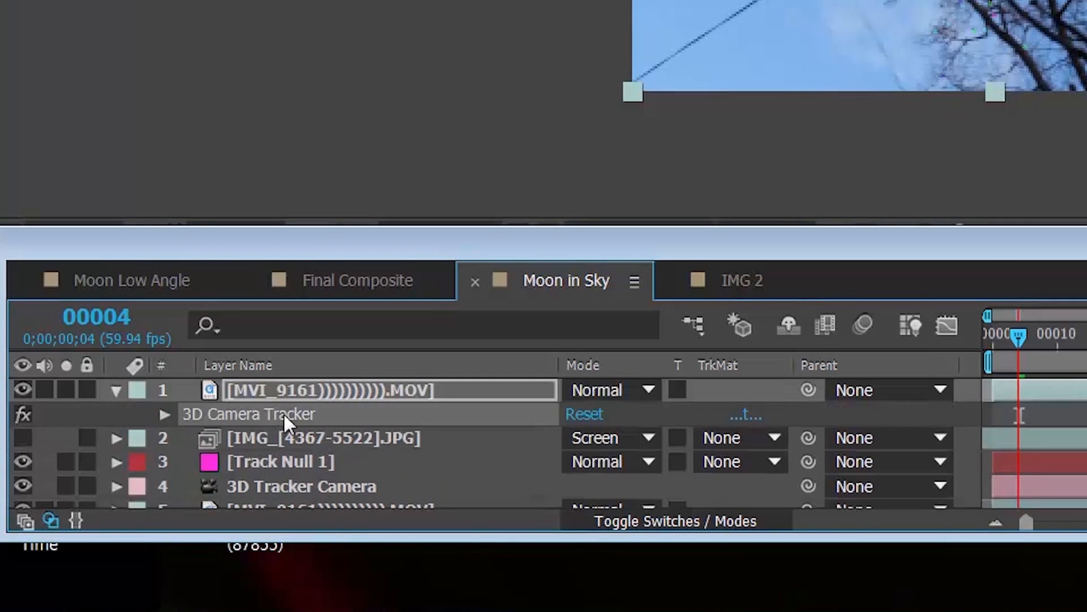
pyautogui.press('Delete')
pyautogui.click(270, 434)
# - Duplicate the topmost footage layer and solo both upper copies
pyautogui.click(307, 385)
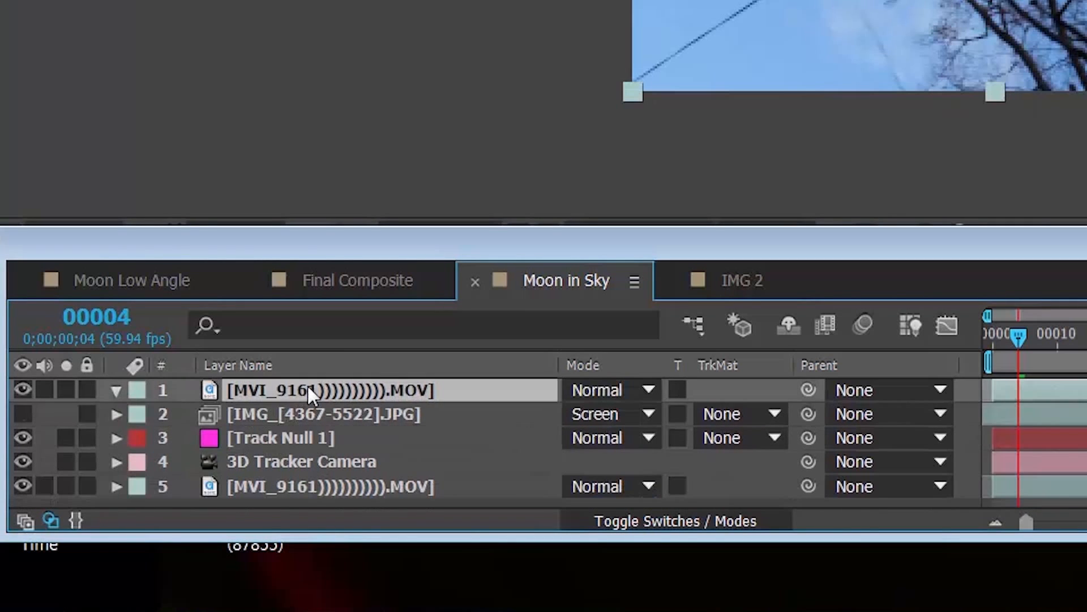
pyautogui.hotkey('ctrl', 'd')
pyautogui.moveTo(64, 390); pyautogui.dragTo(62, 411)
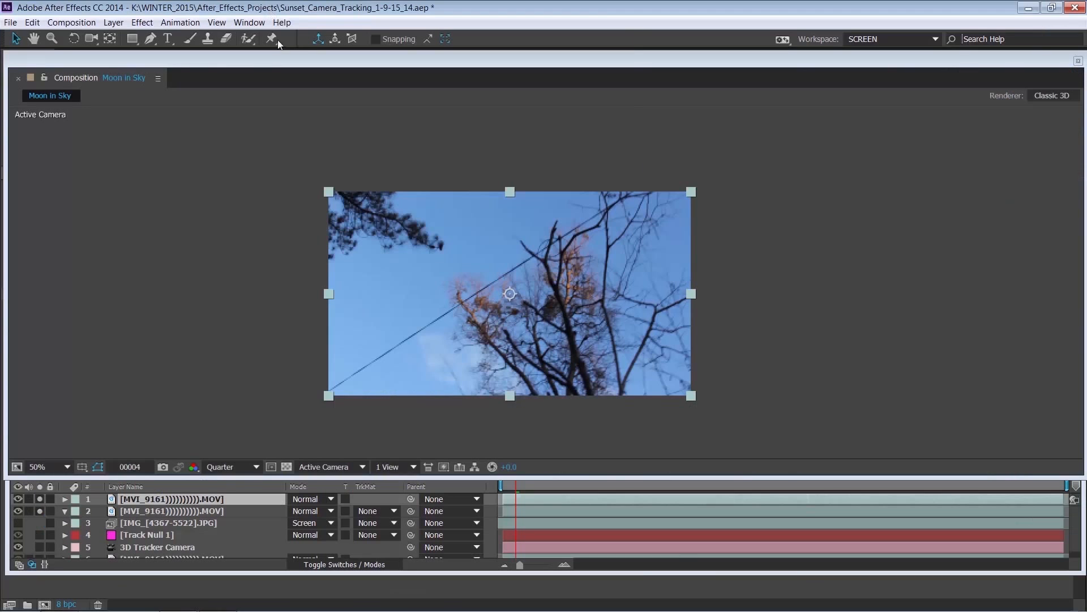
# - Apply Levels to the topmost footage copy with Input Black 51, Gamma 3.03 and Output Black 42
pyautogui.click(180, 23)
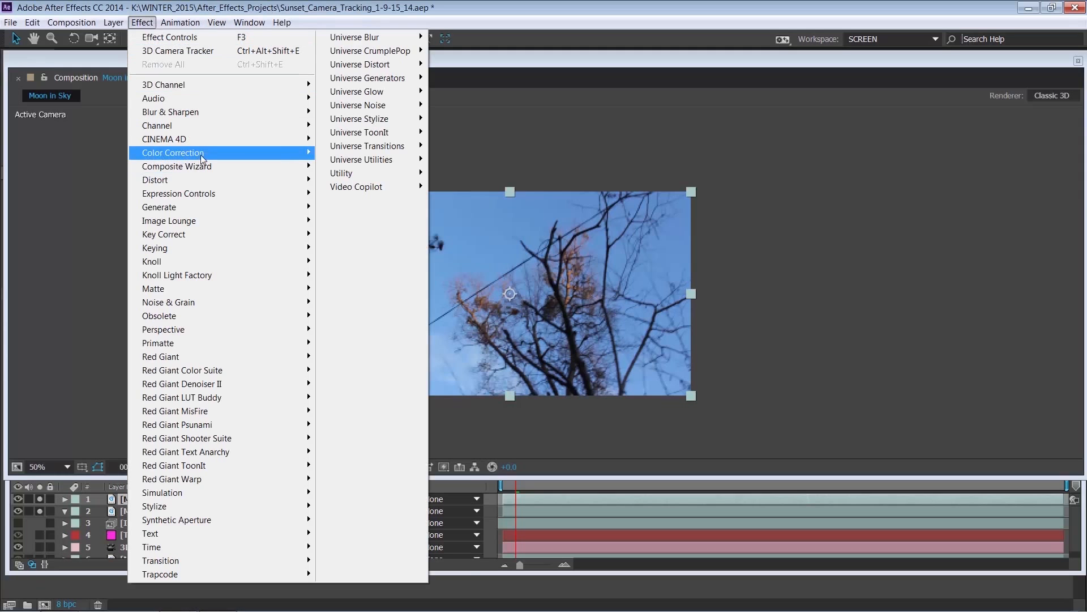
pyautogui.moveTo(201, 154)
pyautogui.click(345, 479)
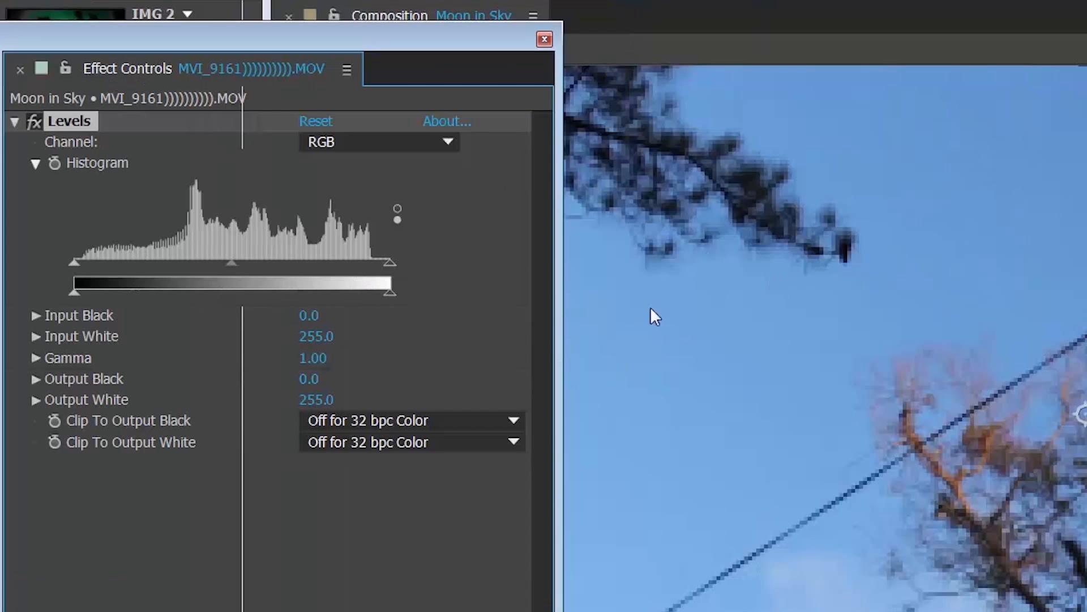
pyautogui.moveTo(424, 45); pyautogui.dragTo(408, 14)
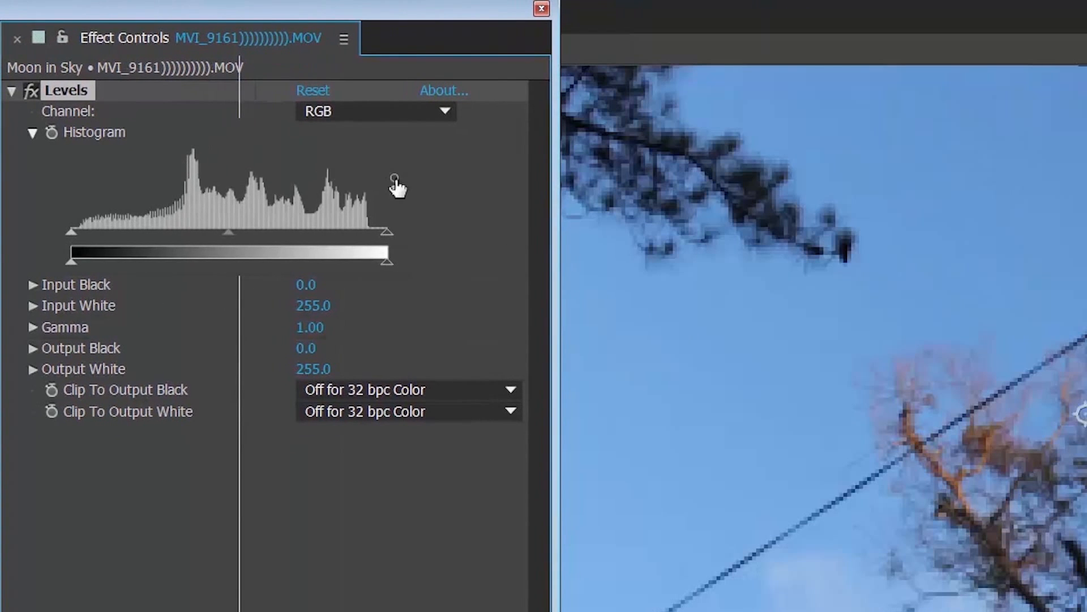
pyautogui.moveTo(71, 230); pyautogui.dragTo(110, 233)
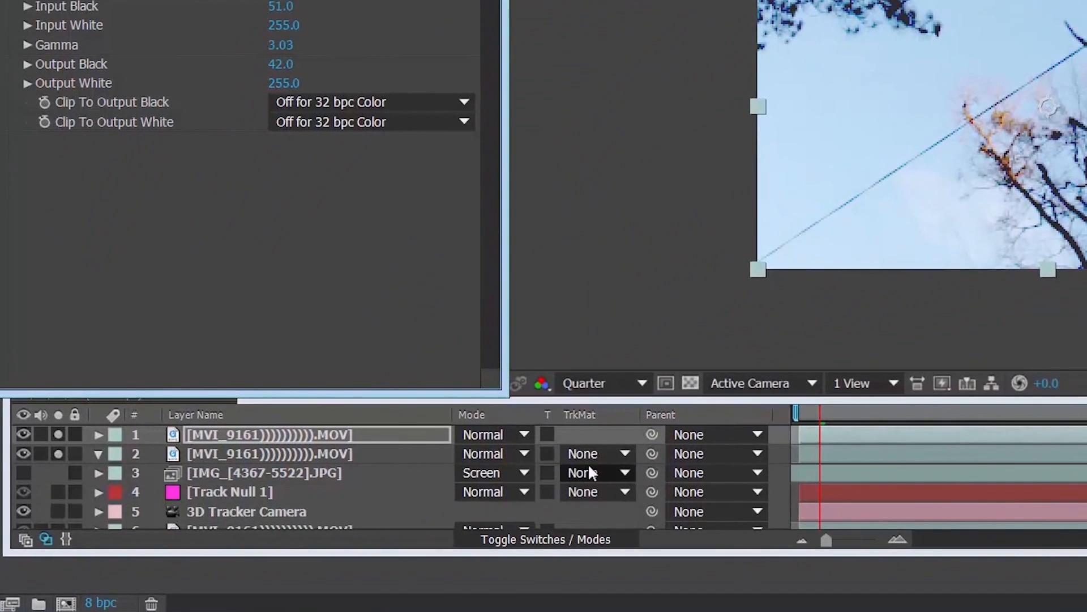
# - Set the second footage copy's track matte to Luma Inverted Matte and show the transparency grid to check the cutout
pyautogui.click(409, 504)
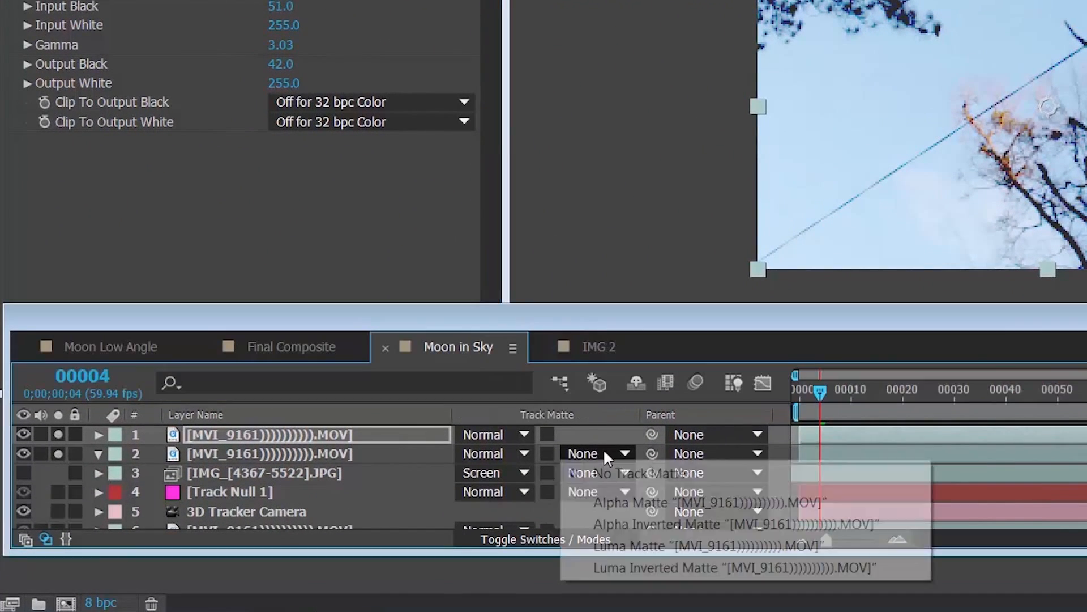
pyautogui.click(613, 569)
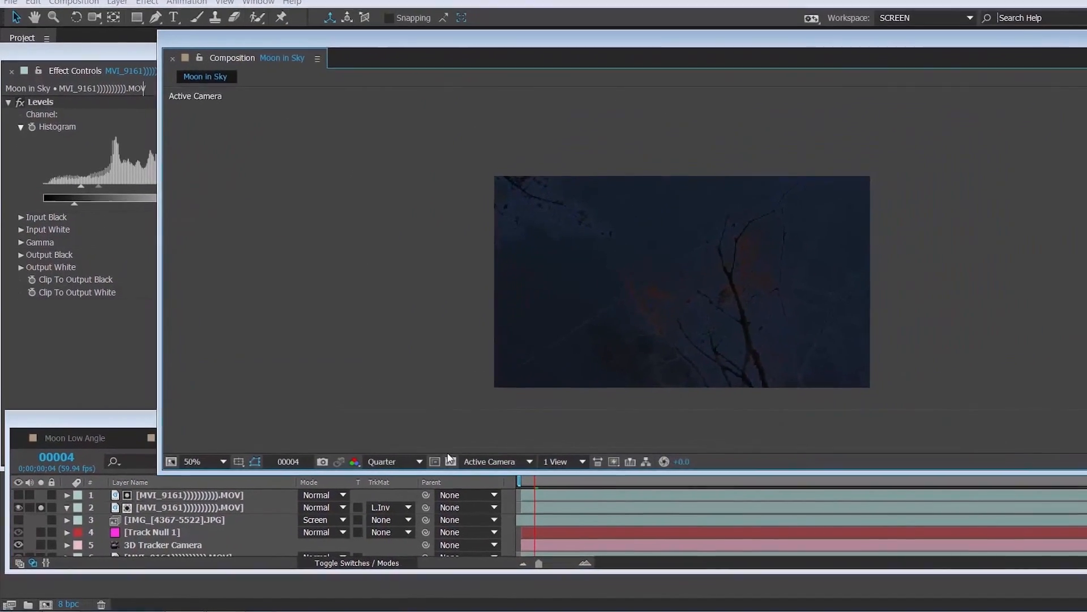
pyautogui.click(510, 442)
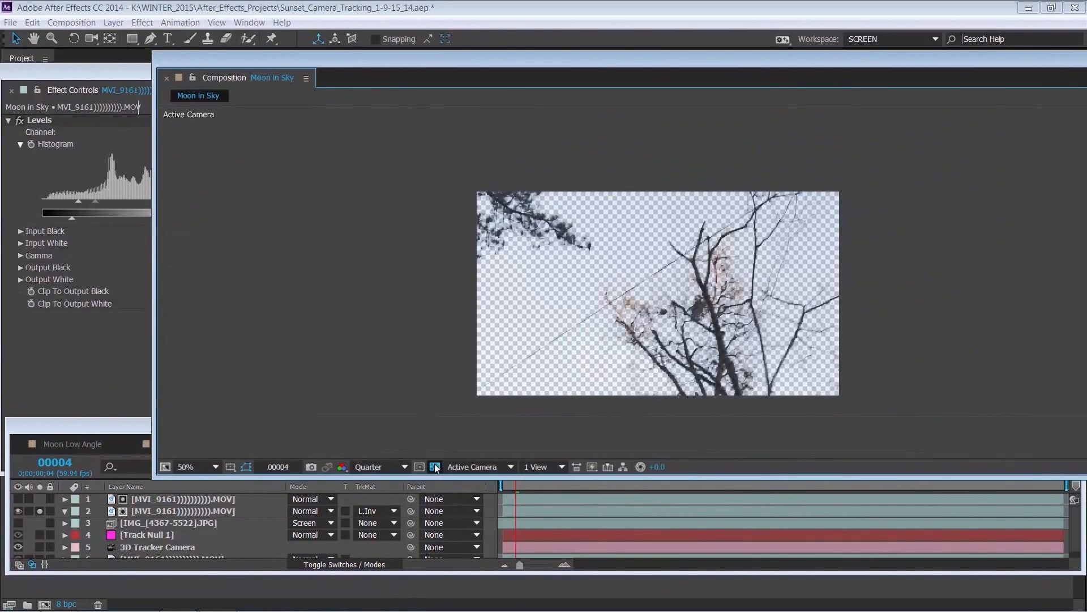
pyautogui.press('.')
pyautogui.press(',')
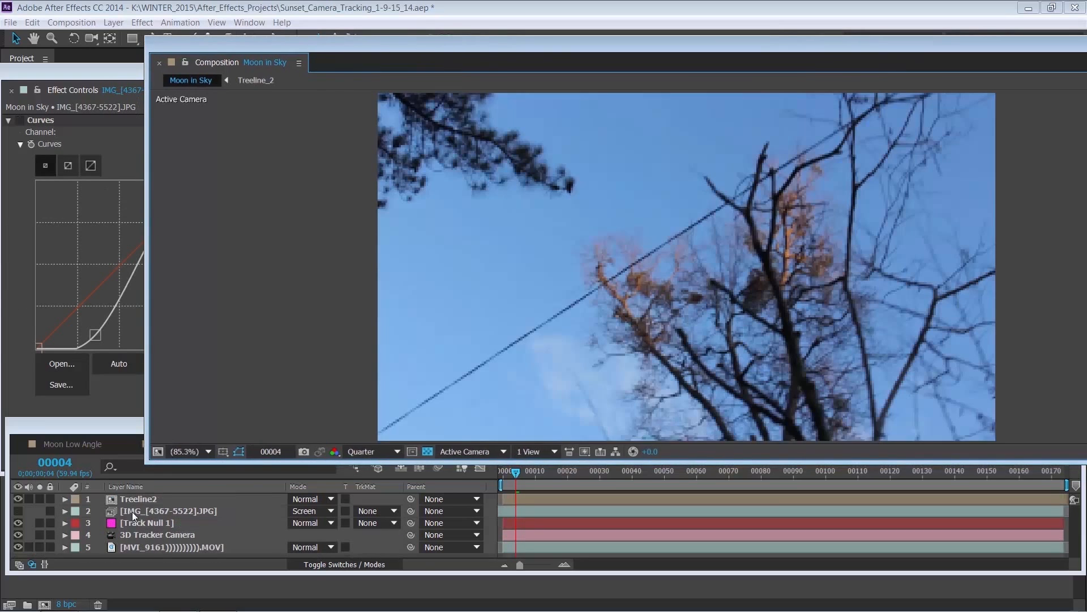
# - Show the image sequence layer behind Treeline2 and preview the composite from frame 0
pyautogui.click(18, 511)
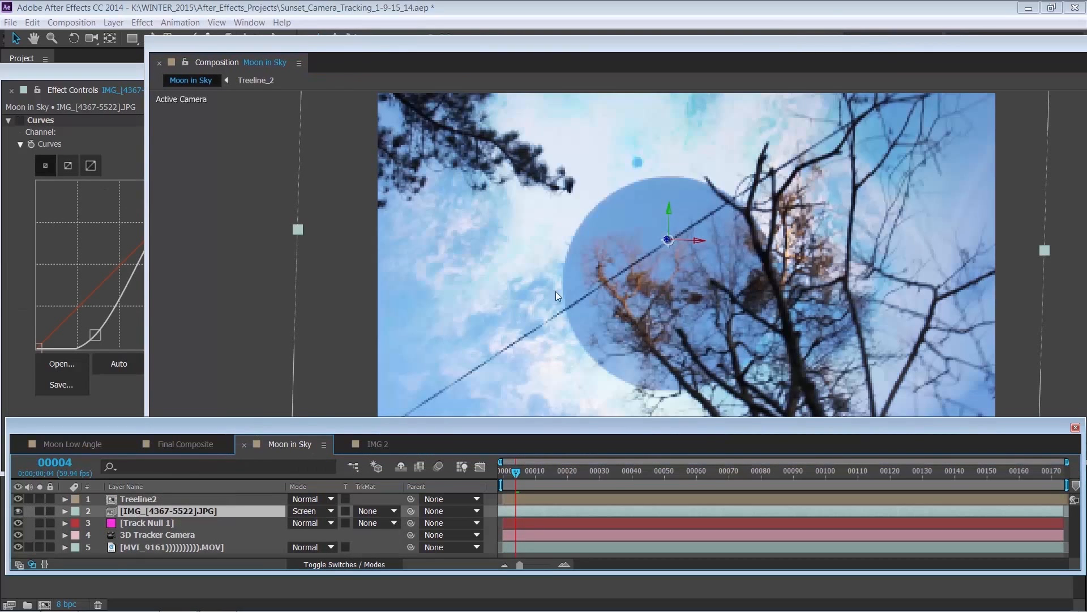
pyautogui.scroll(-1, 556, 291)
pyautogui.scroll(1, 595, 325)
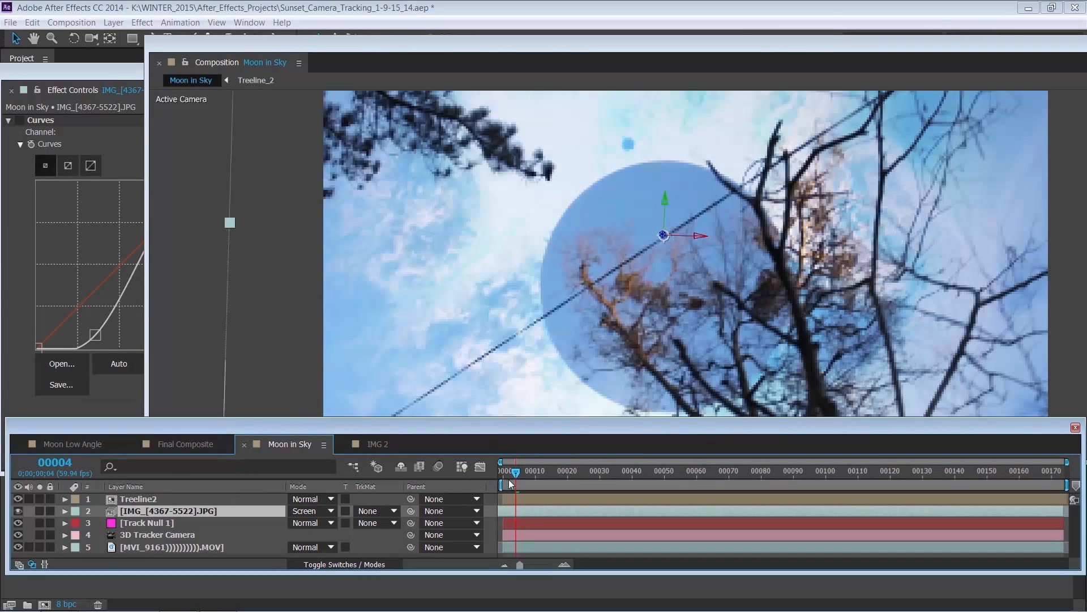
pyautogui.moveTo(515, 471); pyautogui.dragTo(501, 467)
pyautogui.scroll(-1, 500, 332)
pyautogui.press('space')
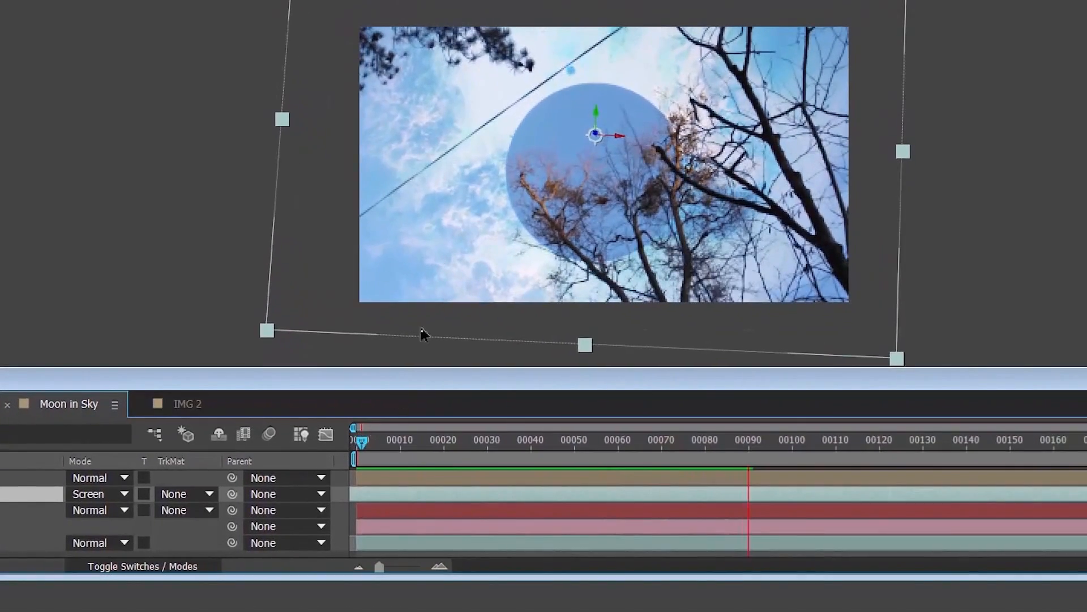
pyautogui.moveTo(469, 444)
pyautogui.mouseDown()
pyautogui.moveTo(376, 453)
pyautogui.moveTo(648, 444)
pyautogui.moveTo(429, 458)
pyautogui.moveTo(607, 450)
pyautogui.moveTo(465, 459)
pyautogui.mouseUp()
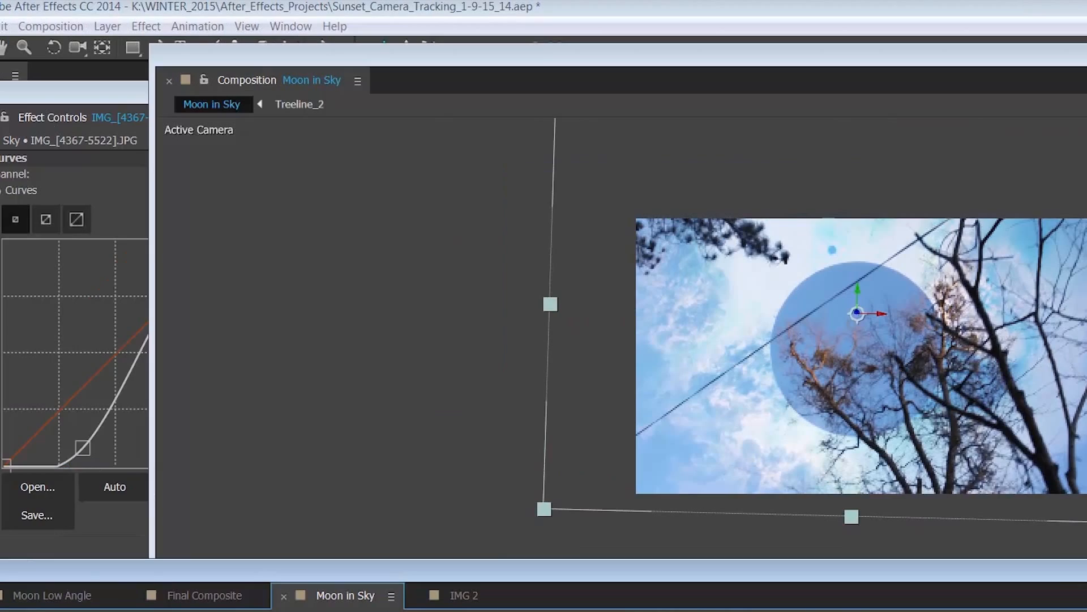
# - Change the 3D Tracker Camera's type to Two-Node Camera in its camera settings
pyautogui.click(170, 611)
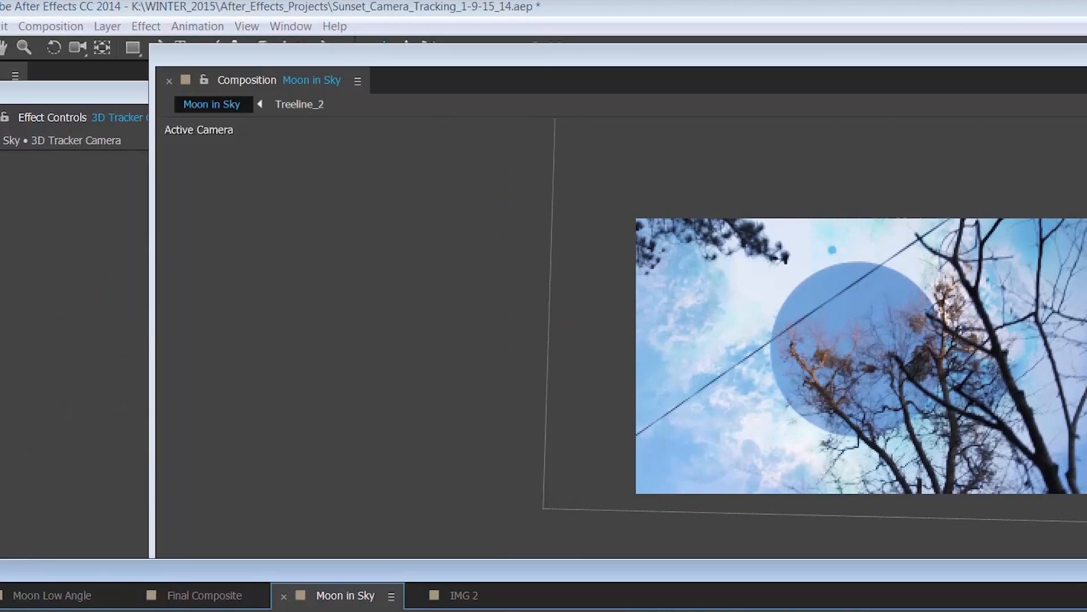
pyautogui.click(119, 28)
pyautogui.moveTo(157, 29)
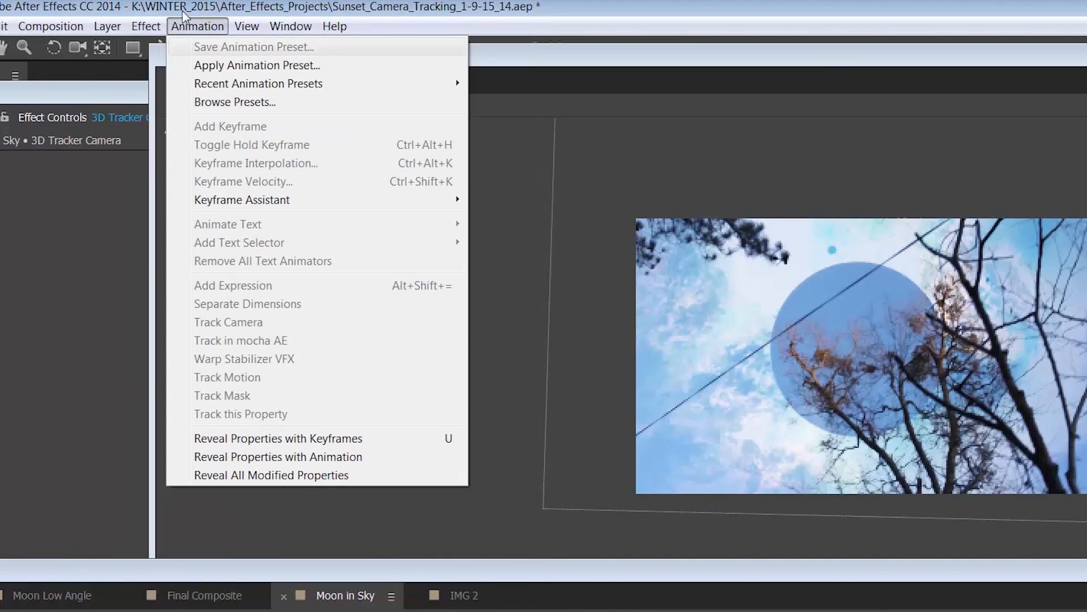
pyautogui.moveTo(107, 26)
pyautogui.click(173, 65)
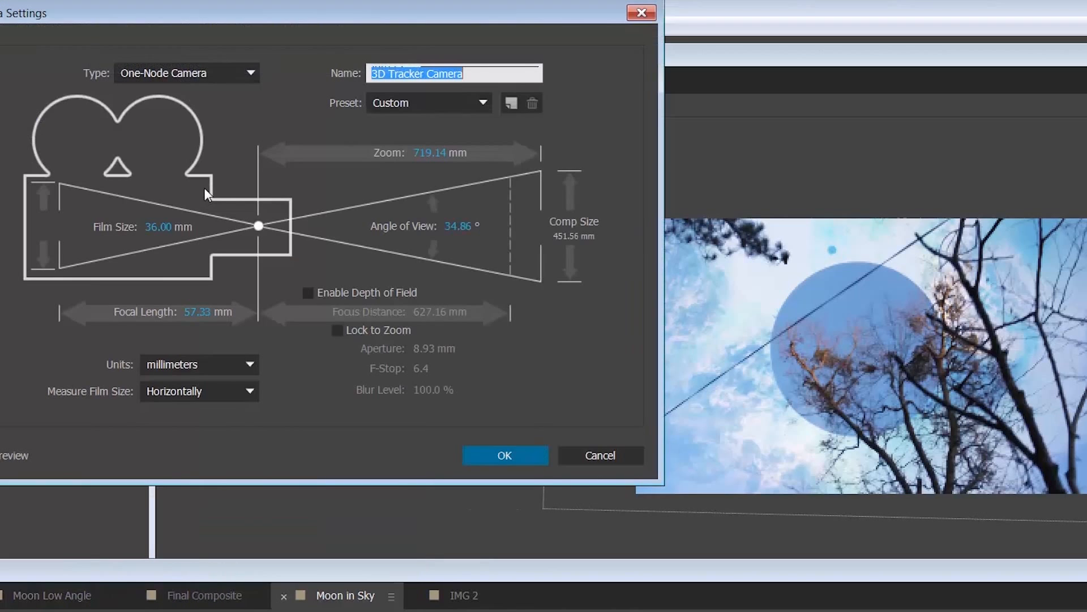
pyautogui.click(213, 84)
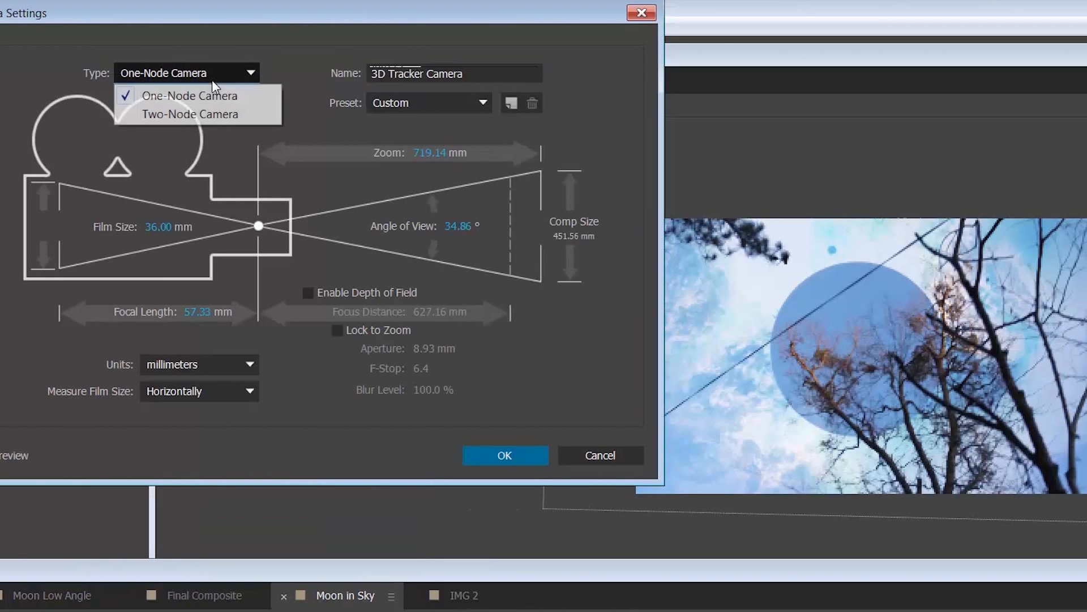
pyautogui.click(177, 115)
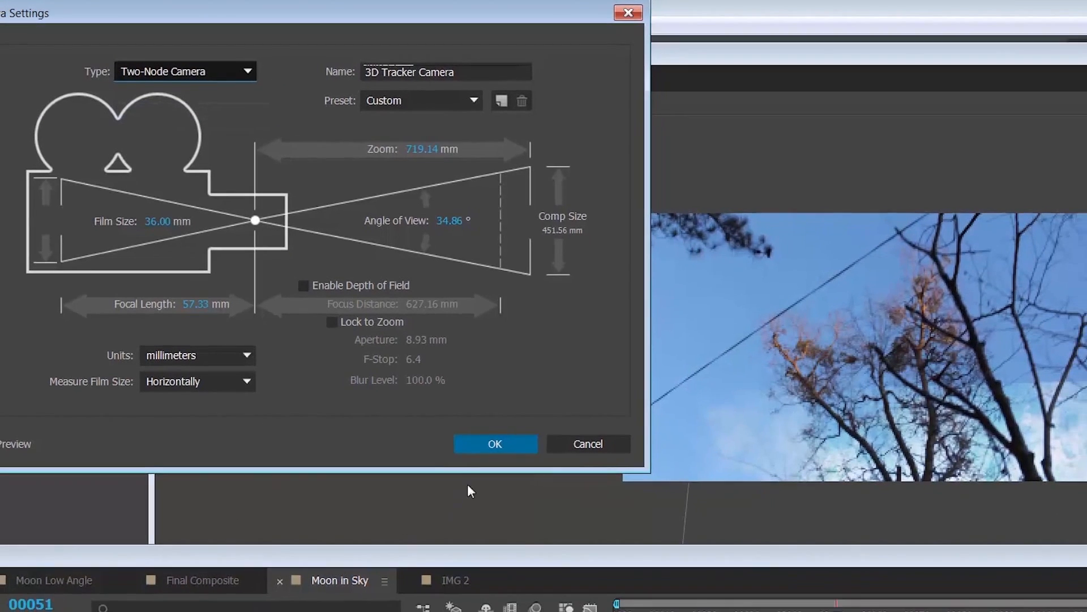
pyautogui.click(495, 444)
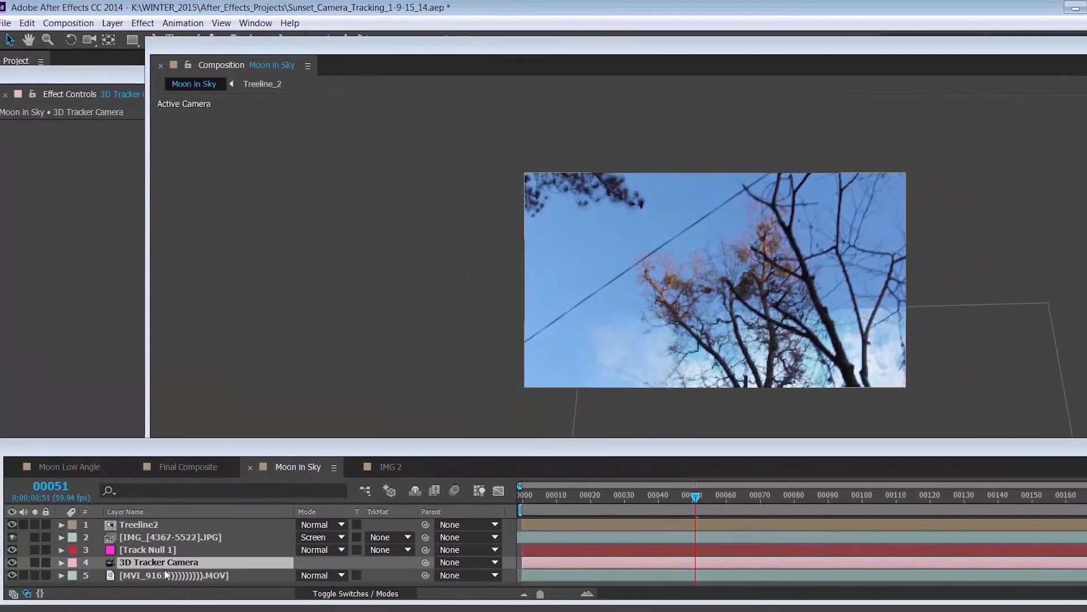
# - Deselect the camera layer and switch the composition view from Active Camera to Top
pyautogui.click(259, 388)
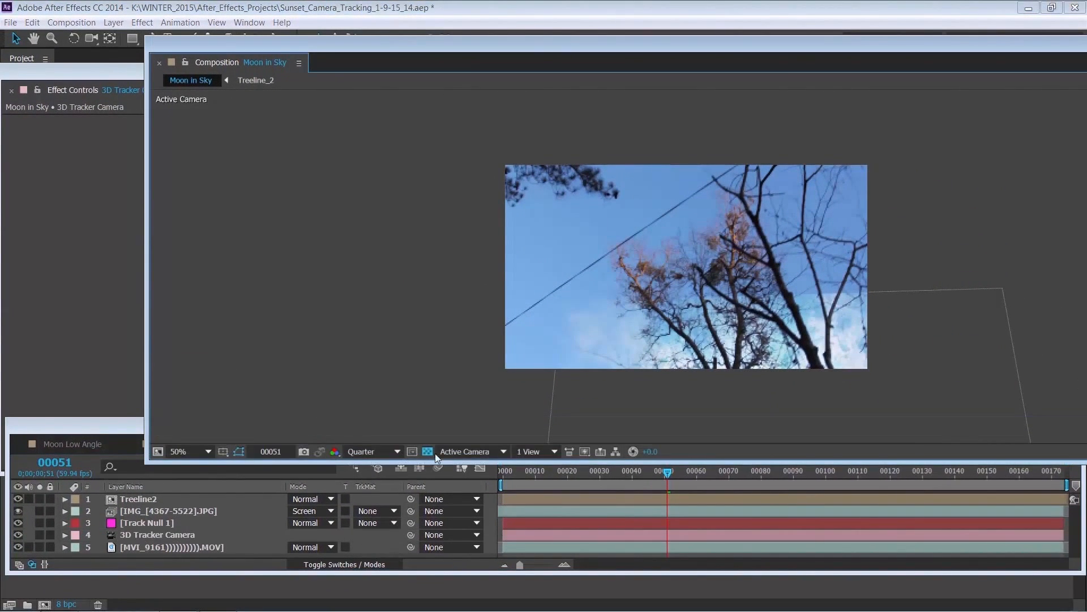
pyautogui.click(496, 452)
pyautogui.click(485, 354)
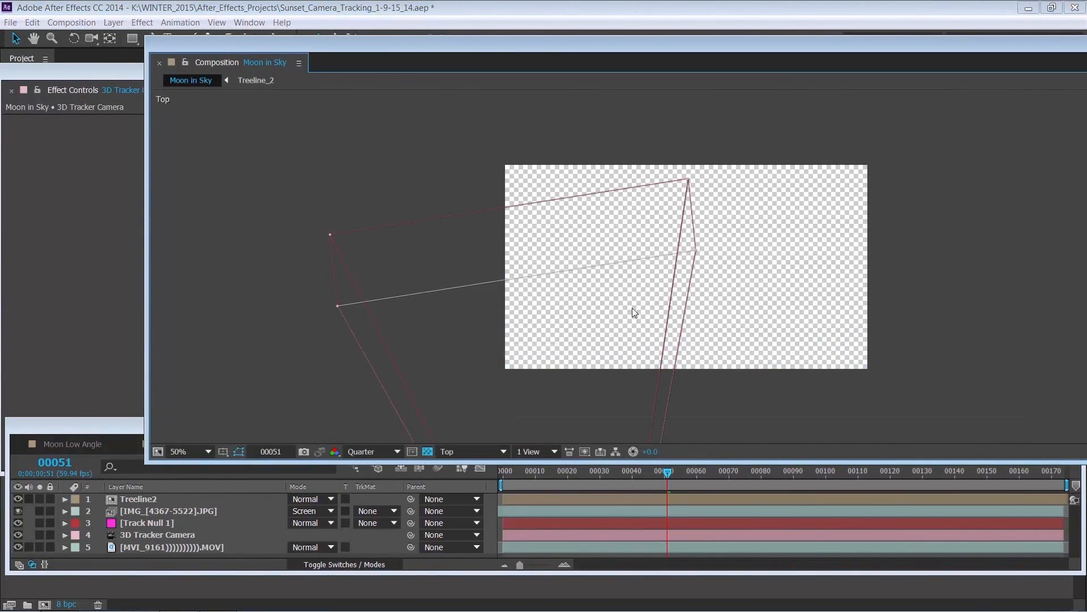
# - Select the 3D Tracker Camera and examine its motion path and point of interest from above
pyautogui.press(',')
pyautogui.press(',')
pyautogui.press(',')
pyautogui.press(',')
pyautogui.press(',')
pyautogui.press(',')
pyautogui.click(165, 536)
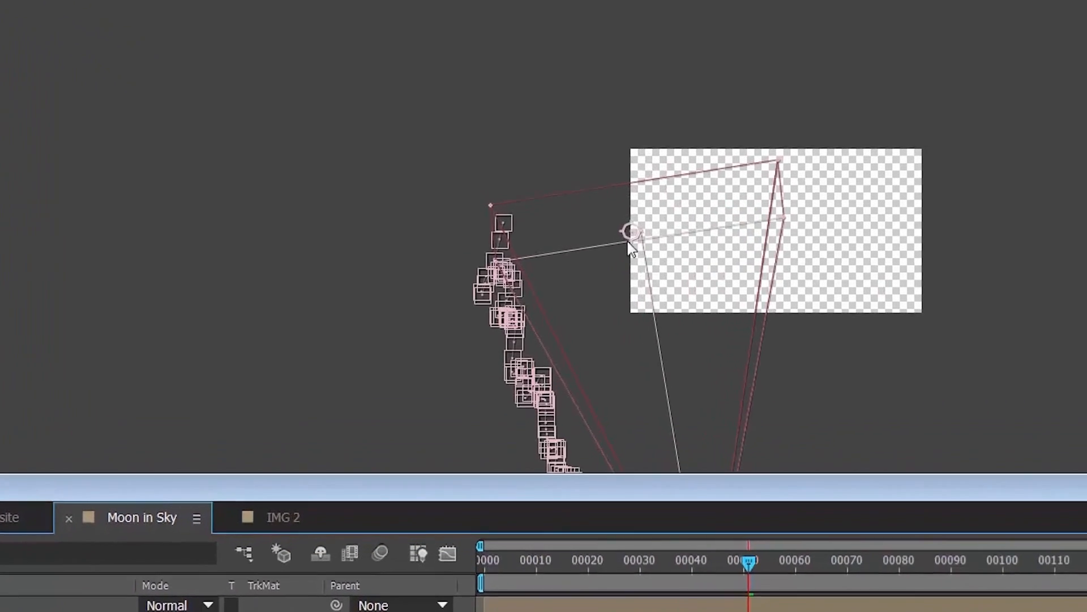
pyautogui.press('.')
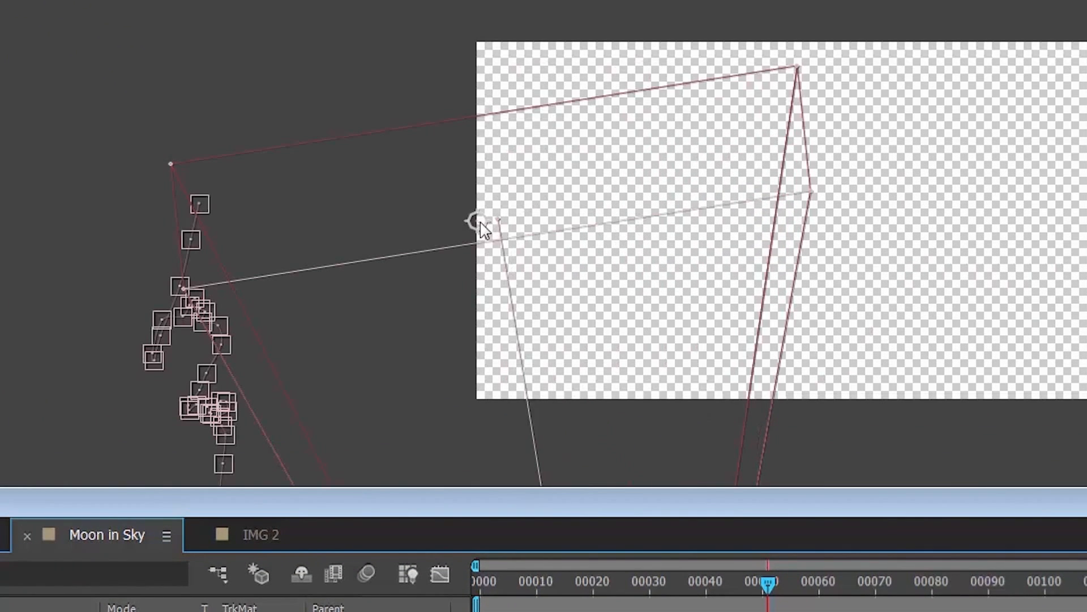
pyautogui.press(',')
pyautogui.press(',')
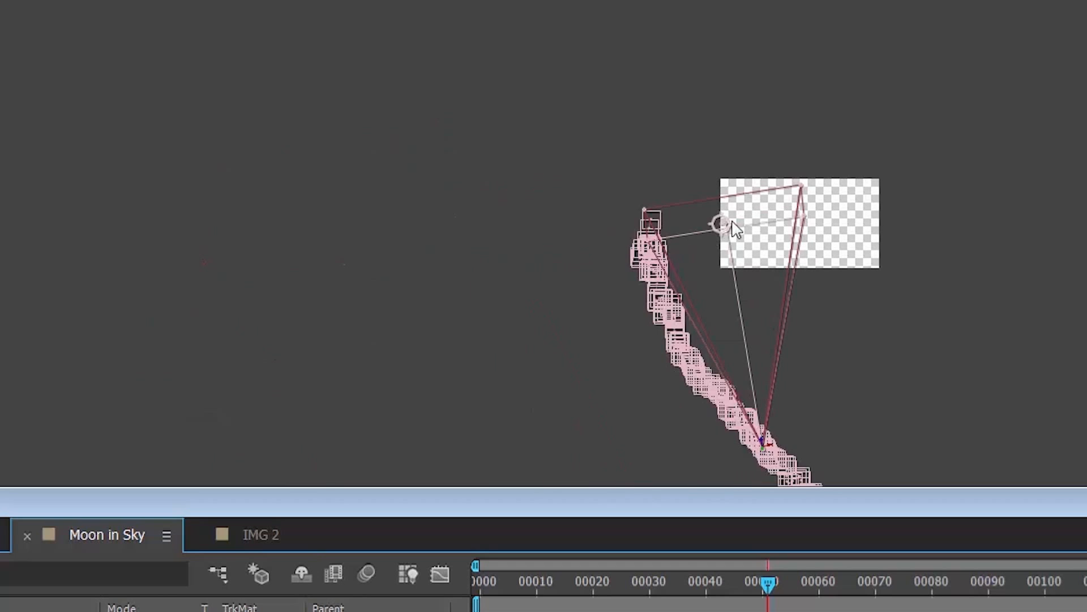
# - Move the 3D Tracker Camera's point of interest progressively farther away from the camera path in the Top view
pyautogui.moveTo(718, 224); pyautogui.dragTo(636, 112)
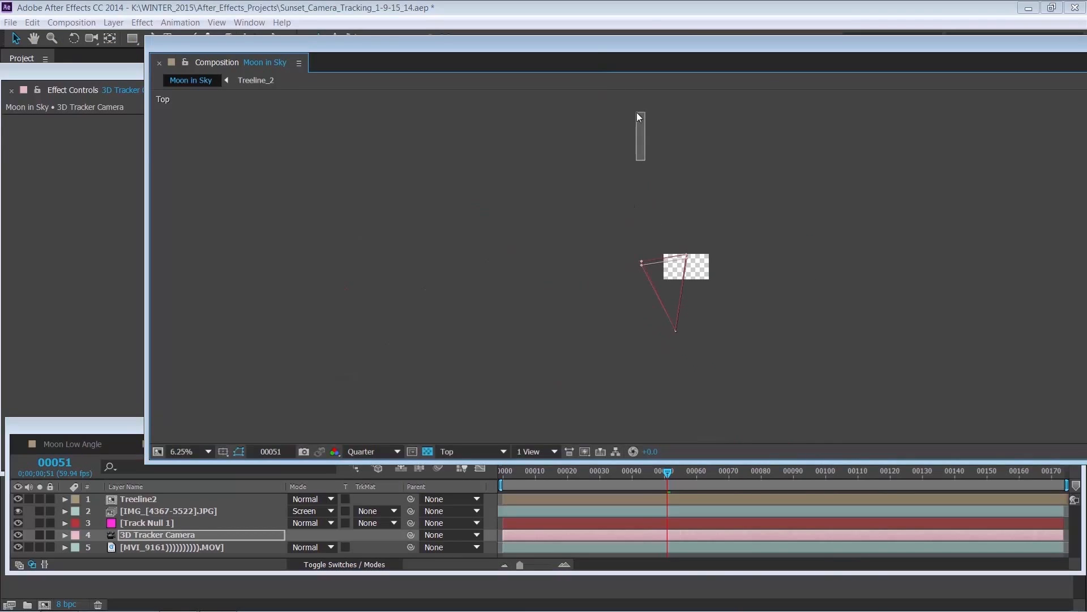
pyautogui.press('F2')
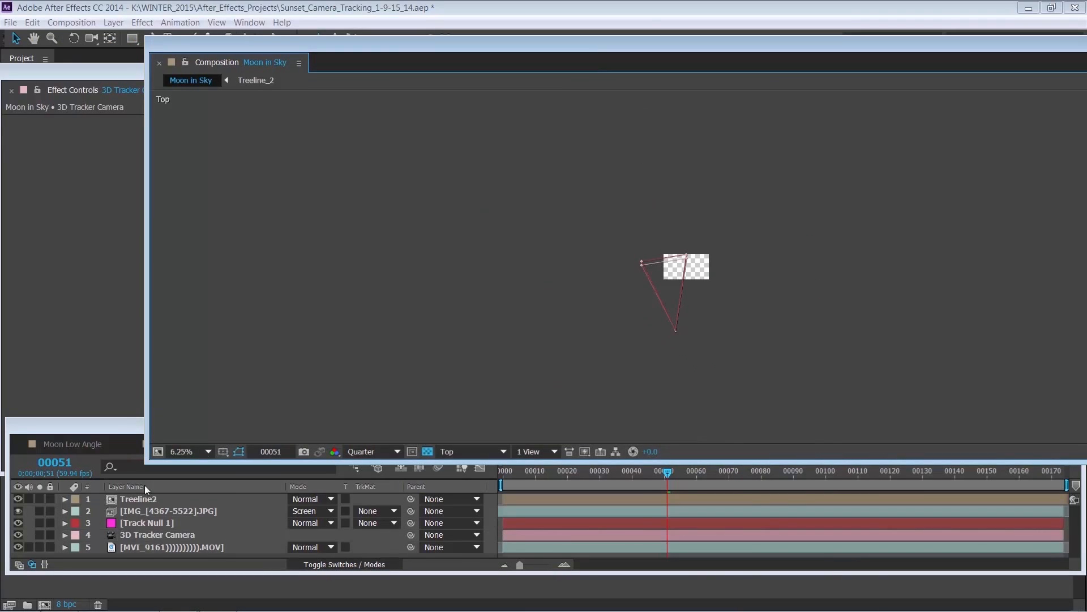
pyautogui.click(152, 544)
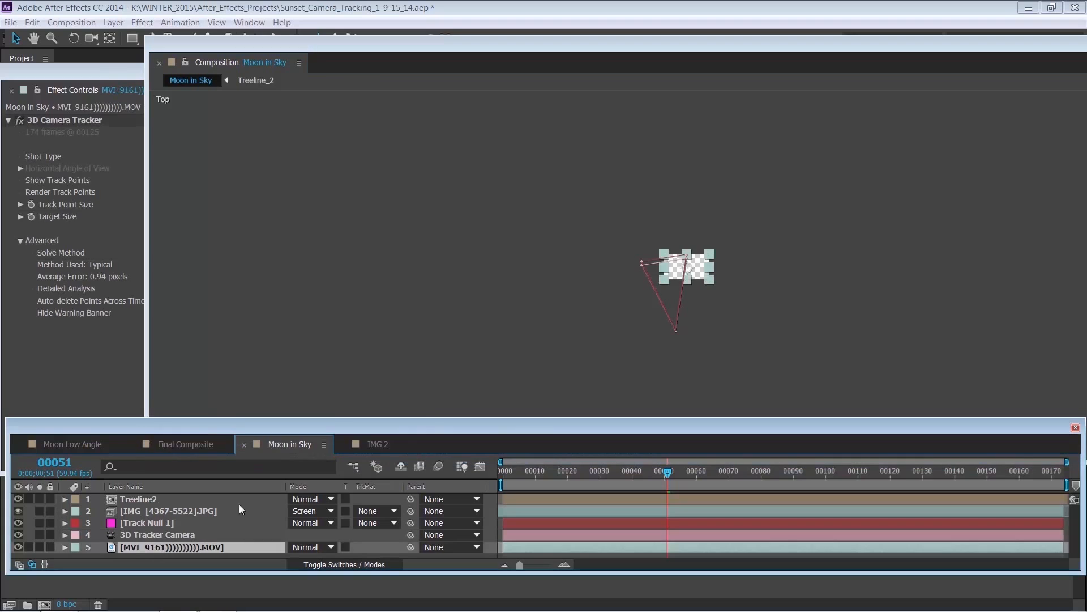
pyautogui.click(175, 536)
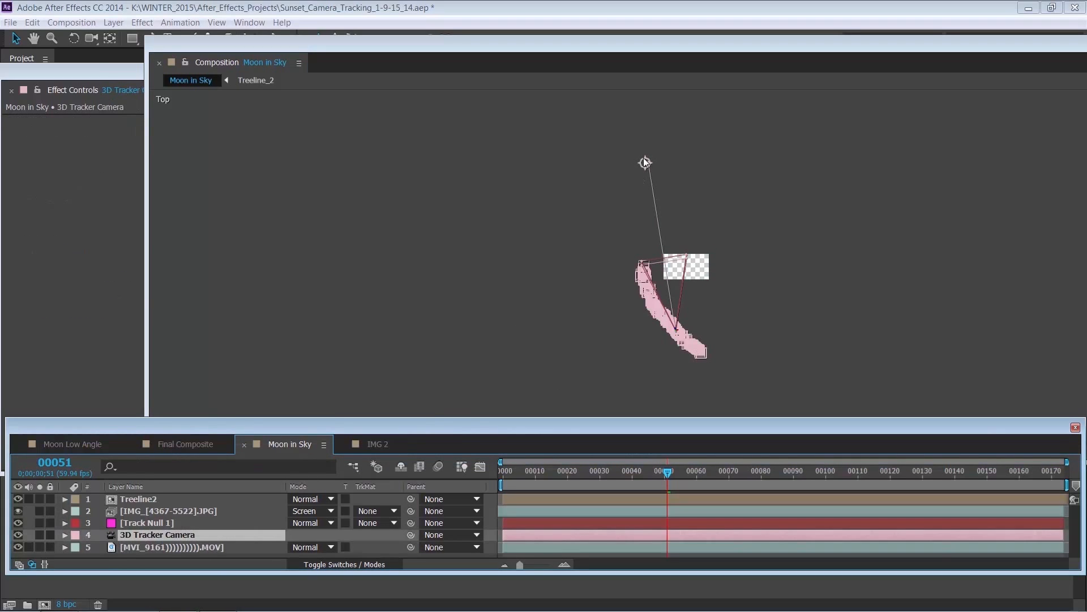
pyautogui.moveTo(645, 164); pyautogui.dragTo(622, 36)
pyautogui.scroll(-1, 668, 192)
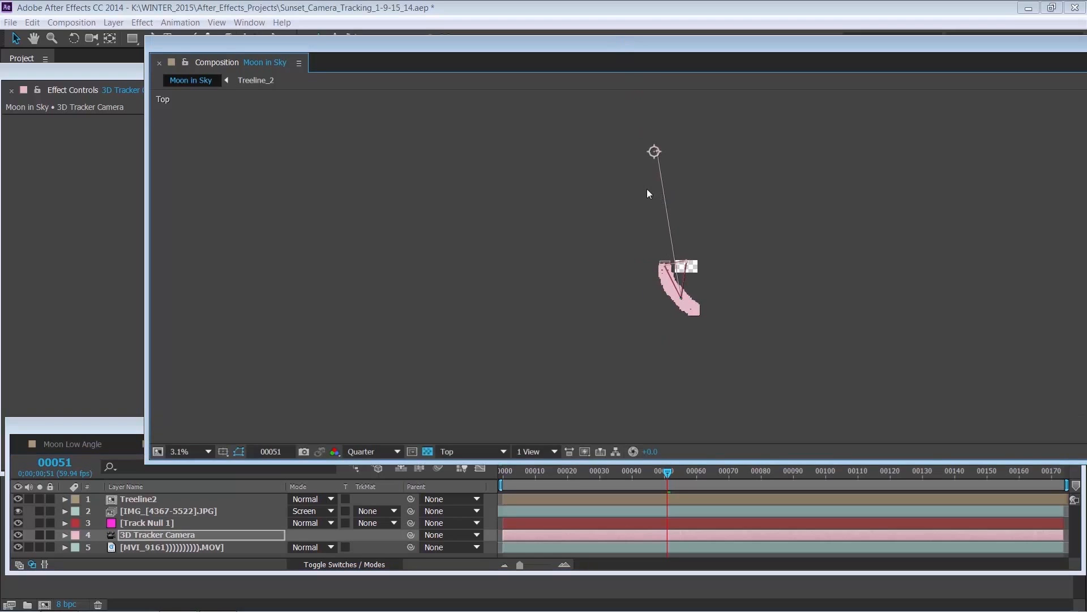
pyautogui.moveTo(654, 151); pyautogui.dragTo(644, 99)
# - Locate the image sequence and footage layers from above, and place the 3D Tracker Camera's point of interest at the image sequence's plane
pyautogui.click(157, 511)
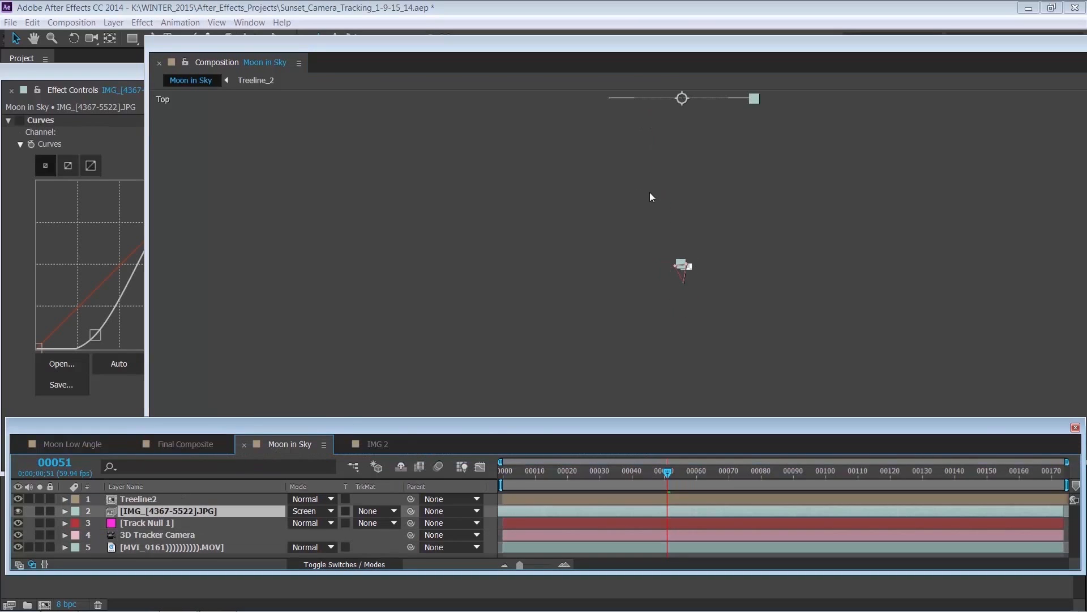
pyautogui.click(181, 547)
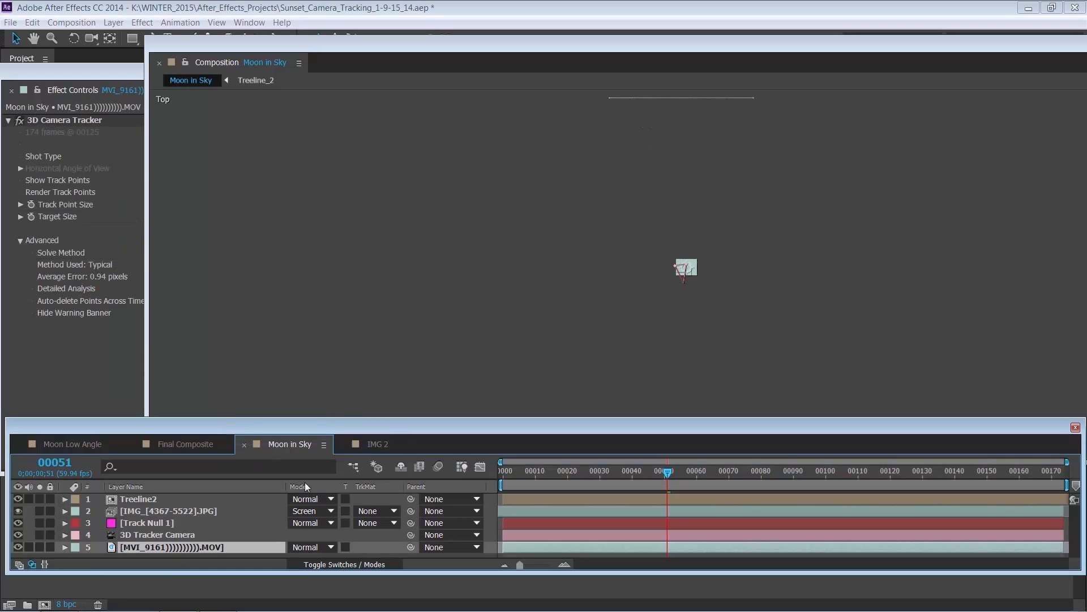
pyautogui.click(686, 262)
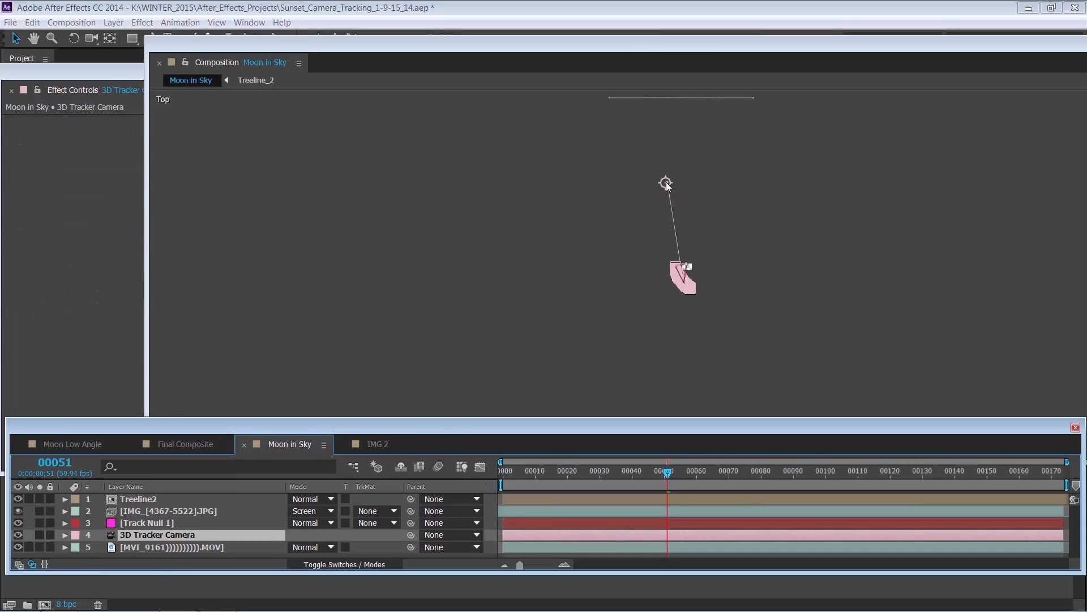
pyautogui.moveTo(666, 184); pyautogui.dragTo(655, 97)
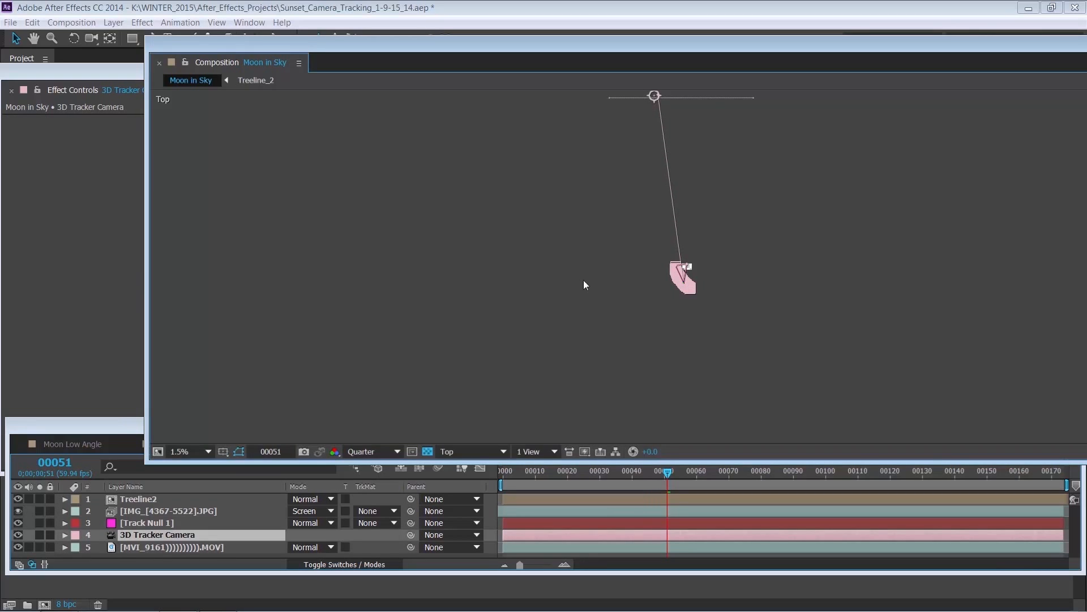
# - Return the view to Active Camera and shift the IMG_[4367-5522].JPG layer left along its X axis so the moon sits behind the central trees
pyautogui.click(473, 448)
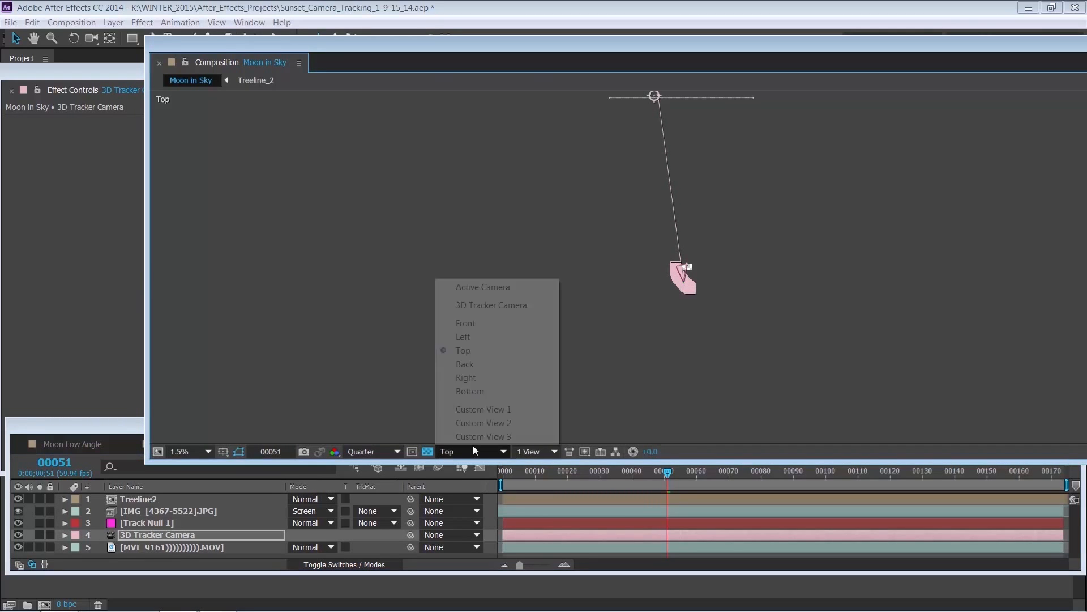
pyautogui.click(474, 288)
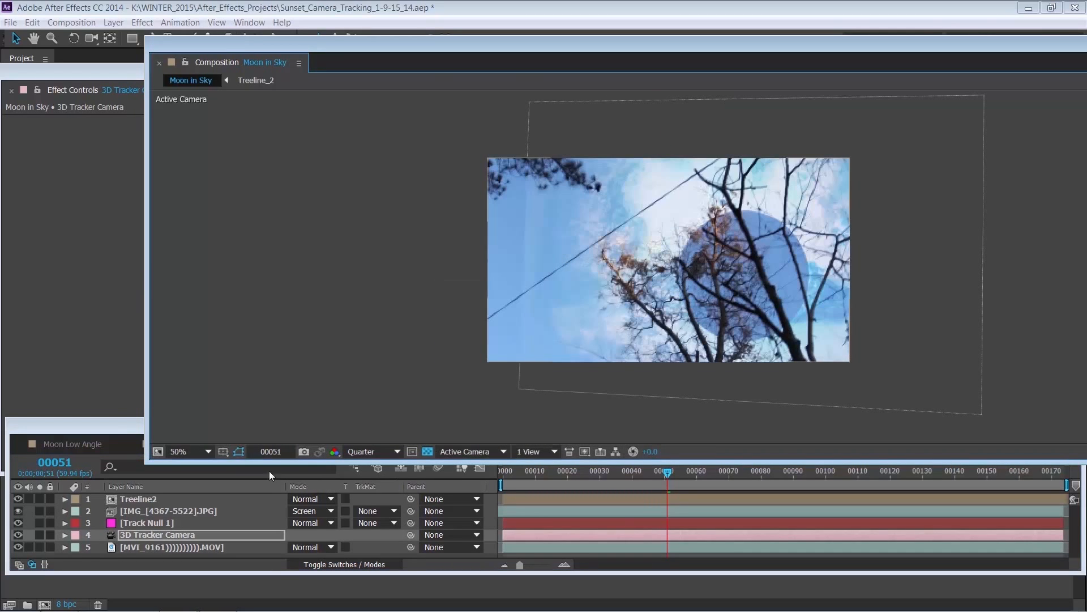
pyautogui.click(145, 510)
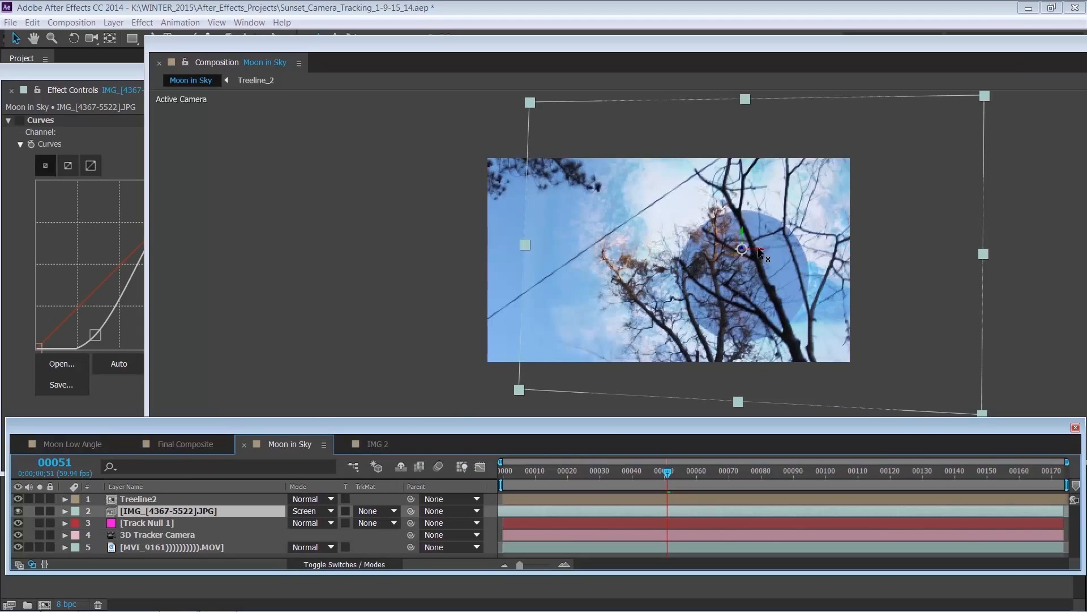
pyautogui.moveTo(759, 251); pyautogui.dragTo(474, 271)
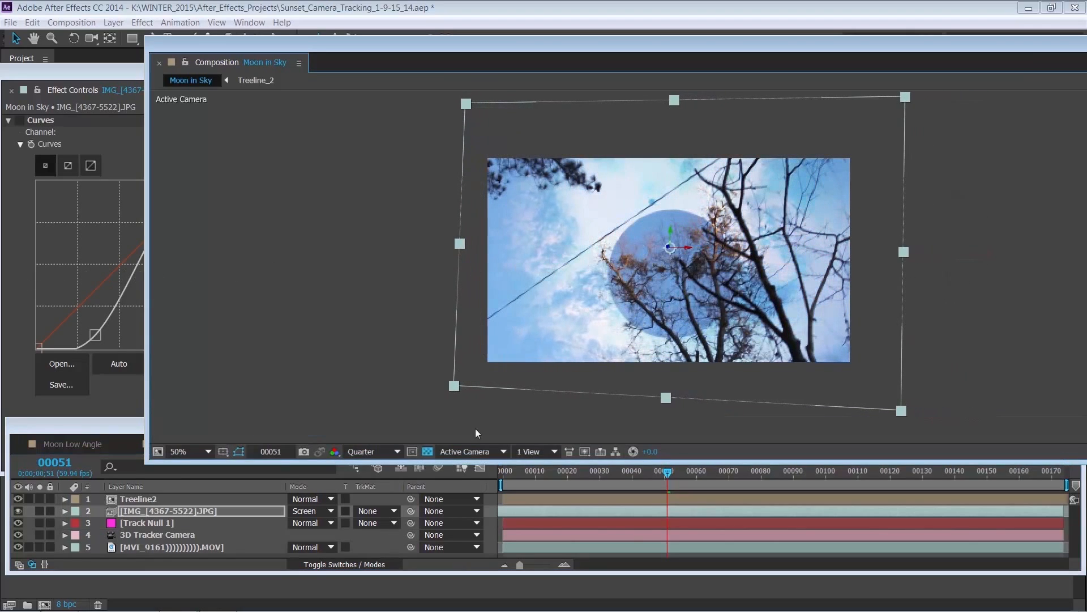
# - Preview the repositioned cloud-and-moon composite from the start of the timeline
pyautogui.moveTo(527, 476); pyautogui.dragTo(500, 477)
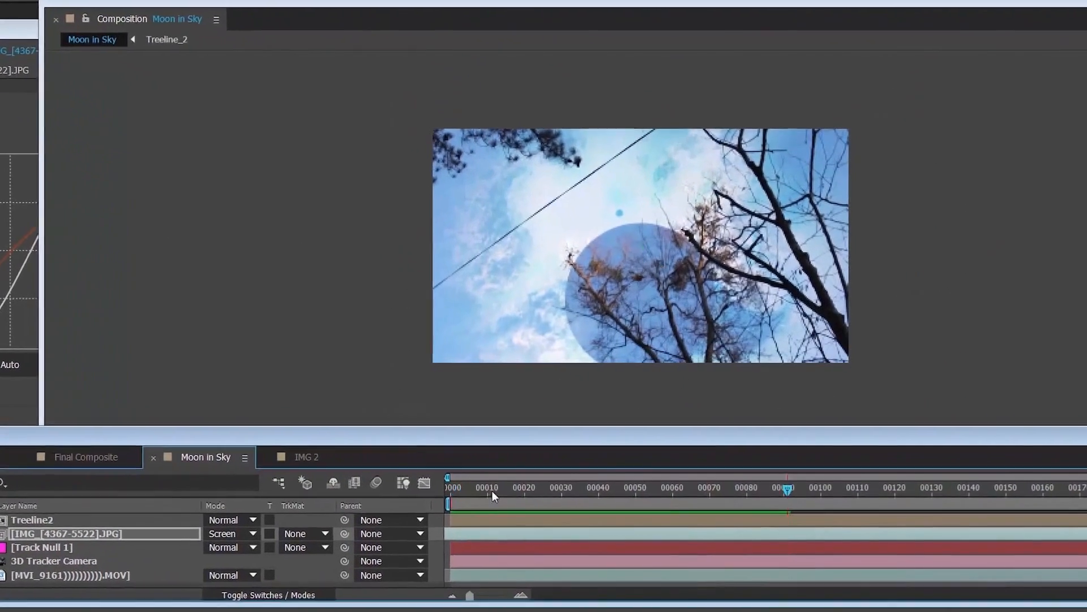
pyautogui.press('space')
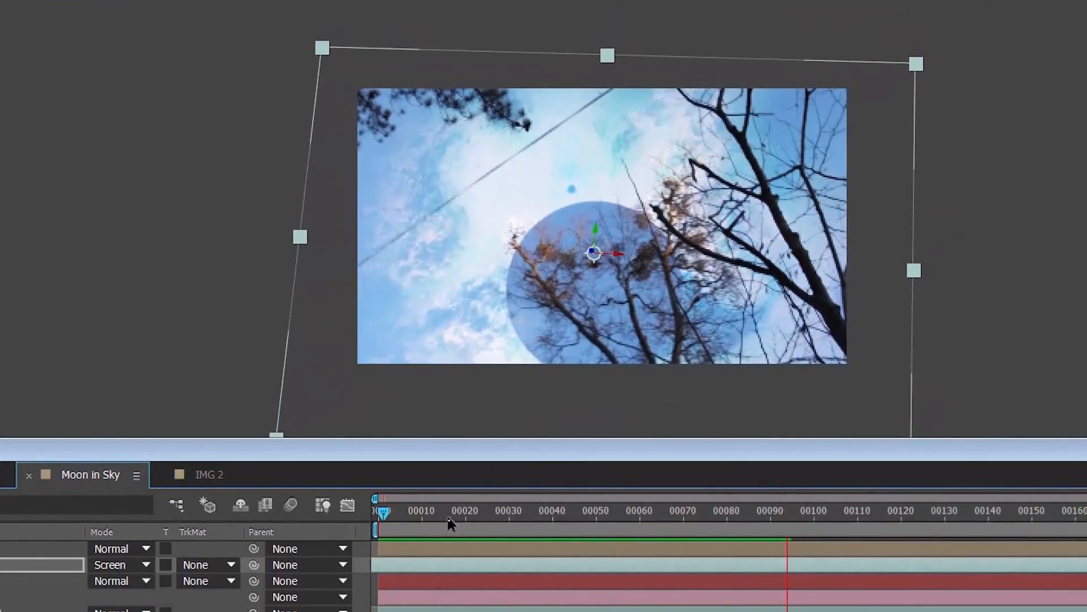
pyautogui.press('space')
pyautogui.moveTo(479, 508); pyautogui.dragTo(362, 512)
pyautogui.press('space')
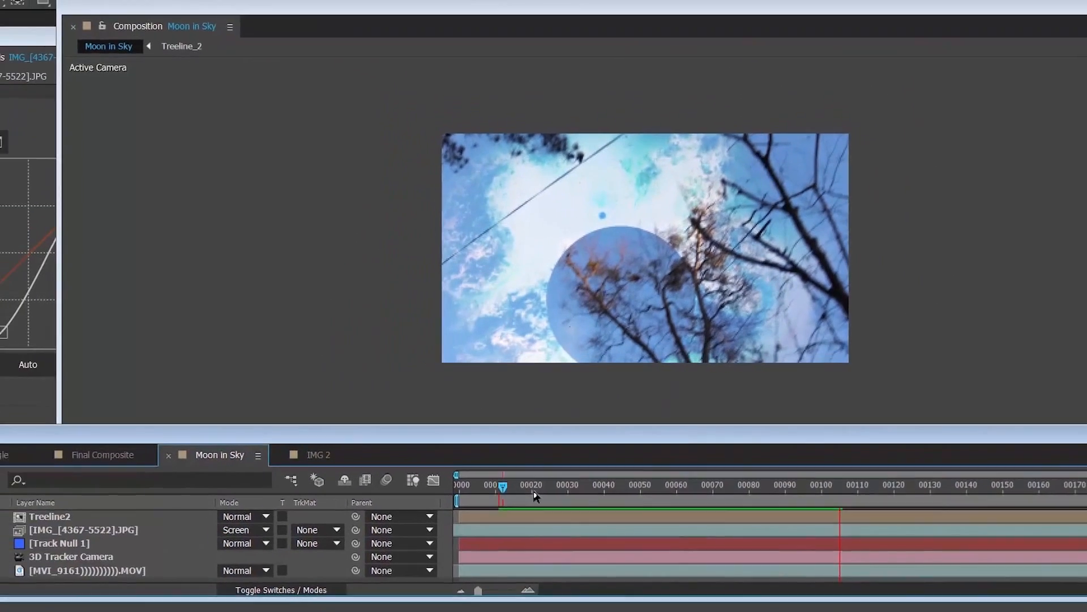
# - Go to frame 16 and inspect the branch detail over the moon at close range
pyautogui.click(456, 509)
pyautogui.click(538, 479)
pyautogui.hotkey('ctrl', 's')
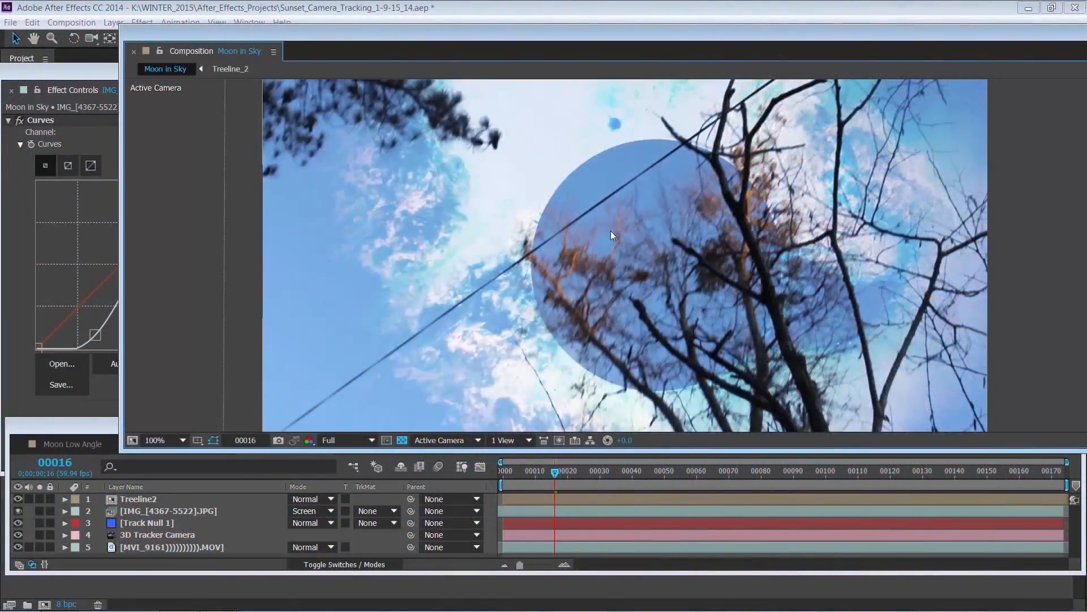
pyautogui.scroll(3, 611, 230)
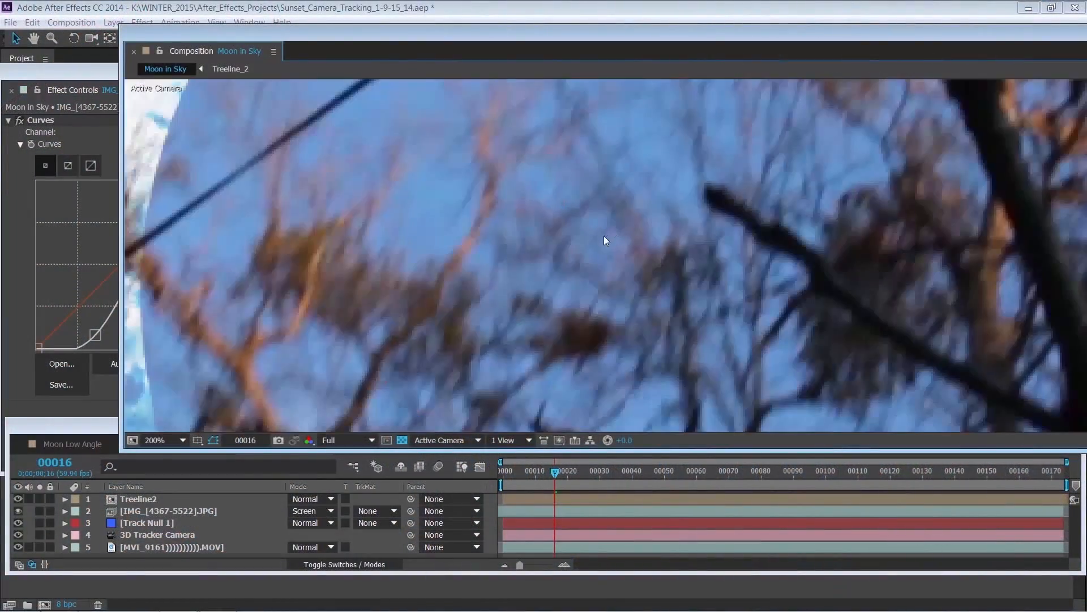
pyautogui.scroll(-1, 604, 236)
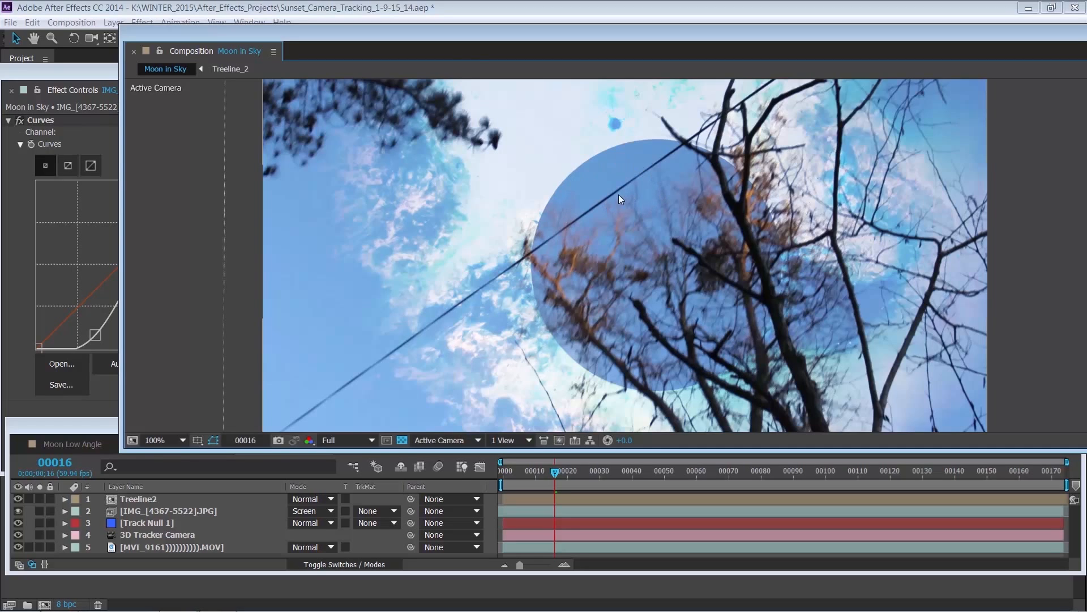
# - Rearrange the floating composition and effect controls windows to uncover the project's item list
pyautogui.moveTo(487, 28); pyautogui.dragTo(464, 16)
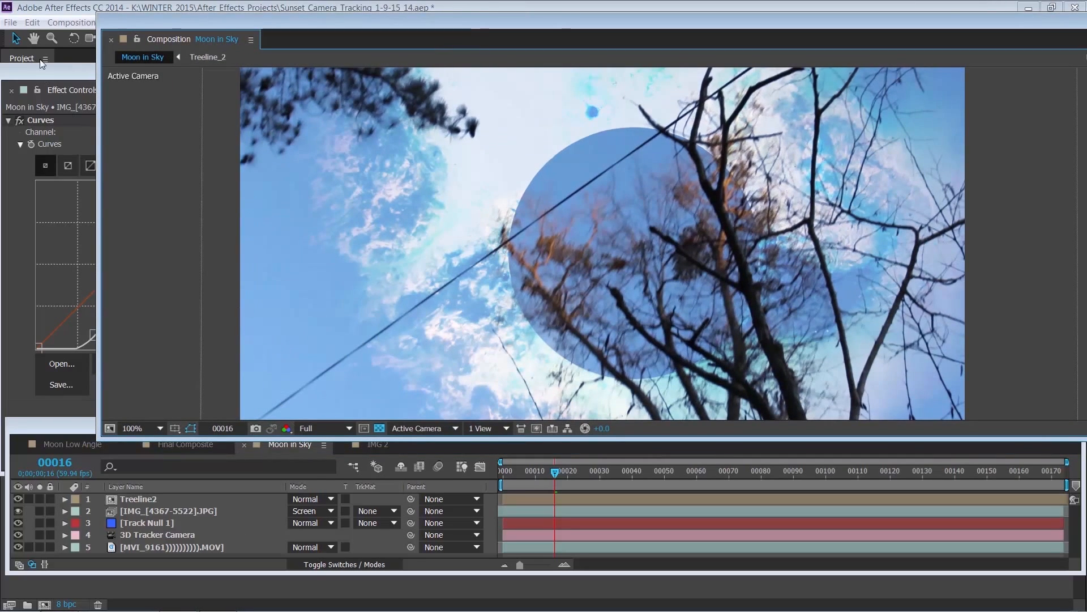
pyautogui.click(81, 62)
pyautogui.moveTo(58, 74); pyautogui.dragTo(793, 66)
pyautogui.moveTo(284, 20); pyautogui.dragTo(363, 8)
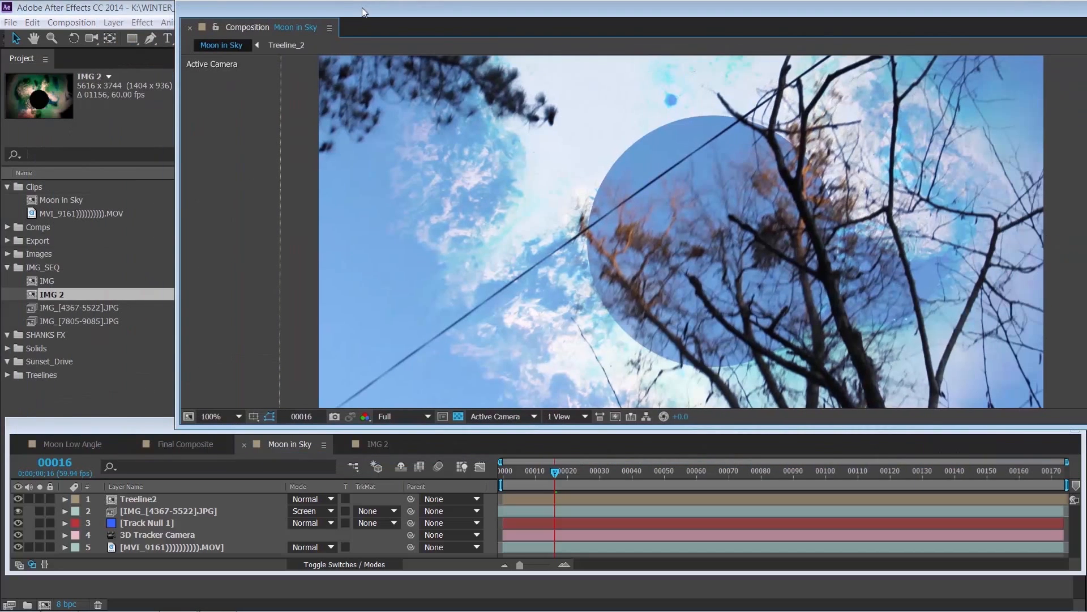
# - Expand the Images folder and open moon_map_002.jpg to view the texture
pyautogui.click(7, 253)
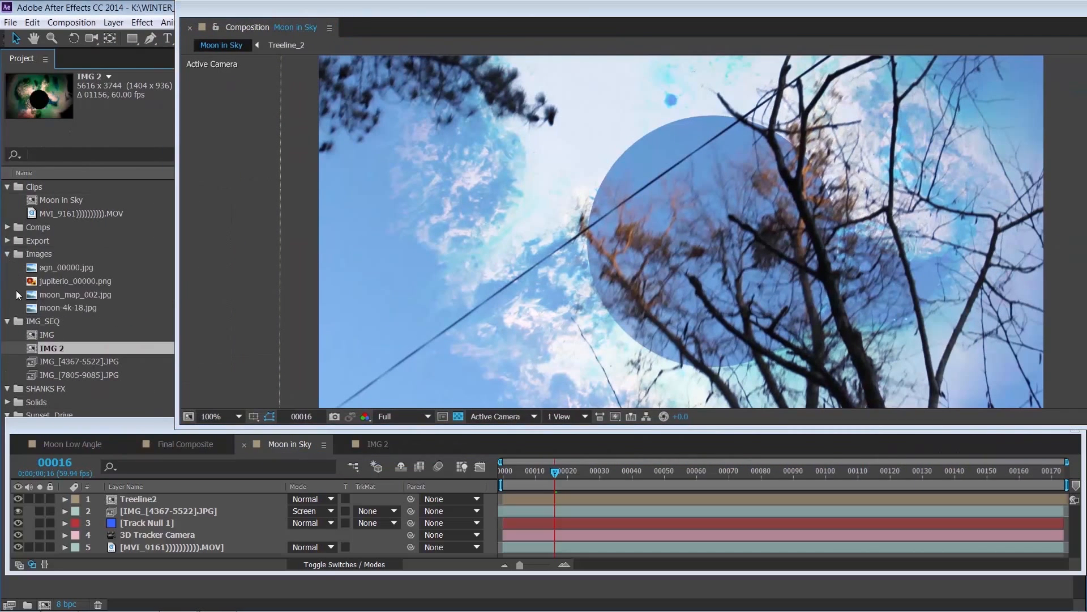
pyautogui.click(67, 299)
pyautogui.doubleClick(32, 294)
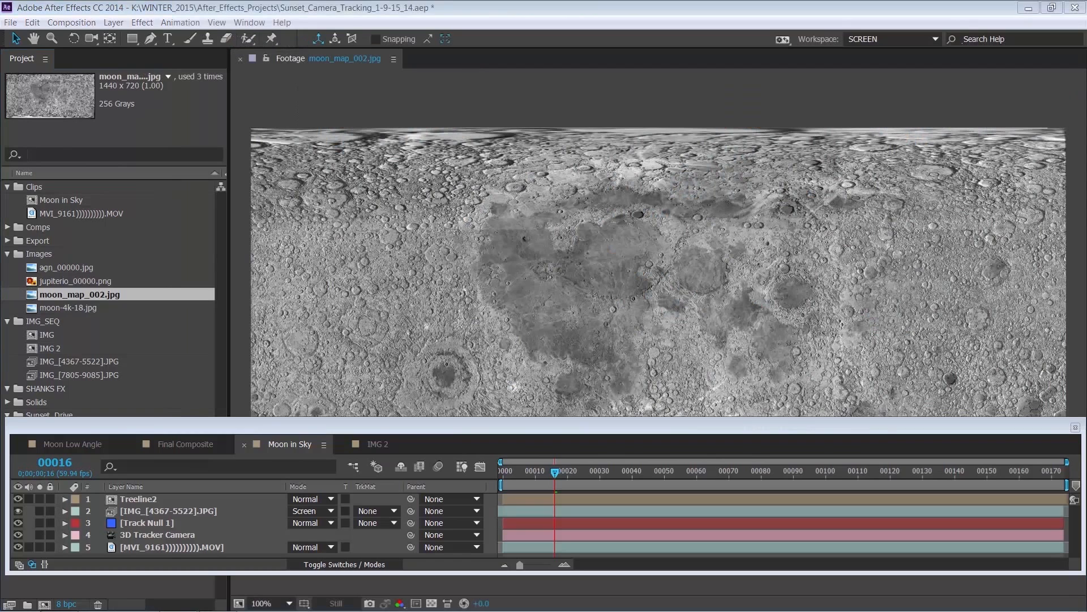
# - Bring the composition window back, solo the IMG_[4367-5522].JPG layer and add moon_map_002.jpg directly above it in Moon in Sky
pyautogui.moveTo(1086, 66); pyautogui.dragTo(211, 66)
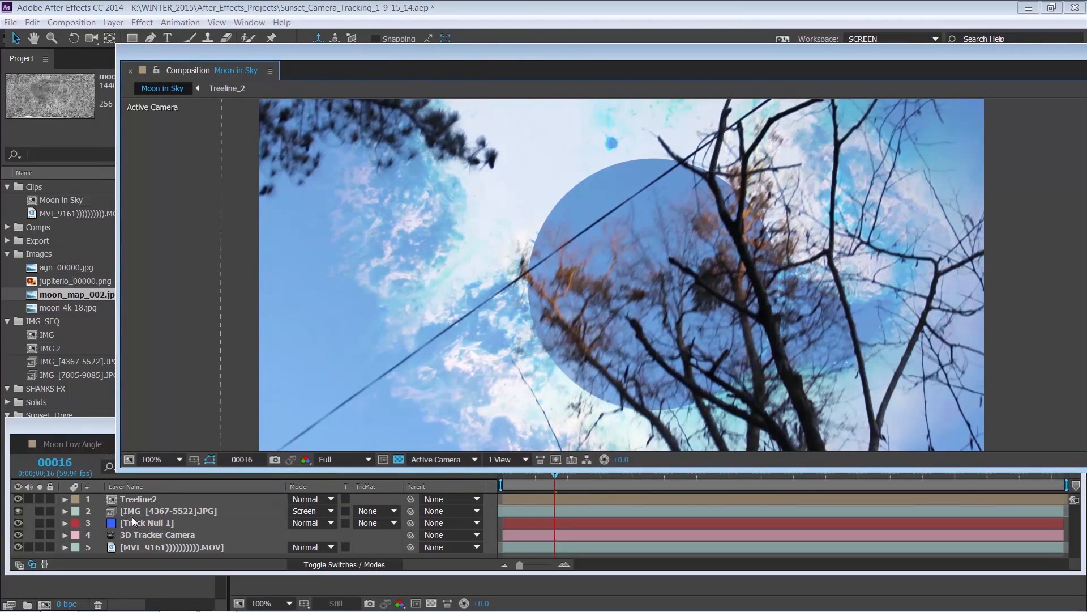
pyautogui.click(139, 512)
pyautogui.click(39, 512)
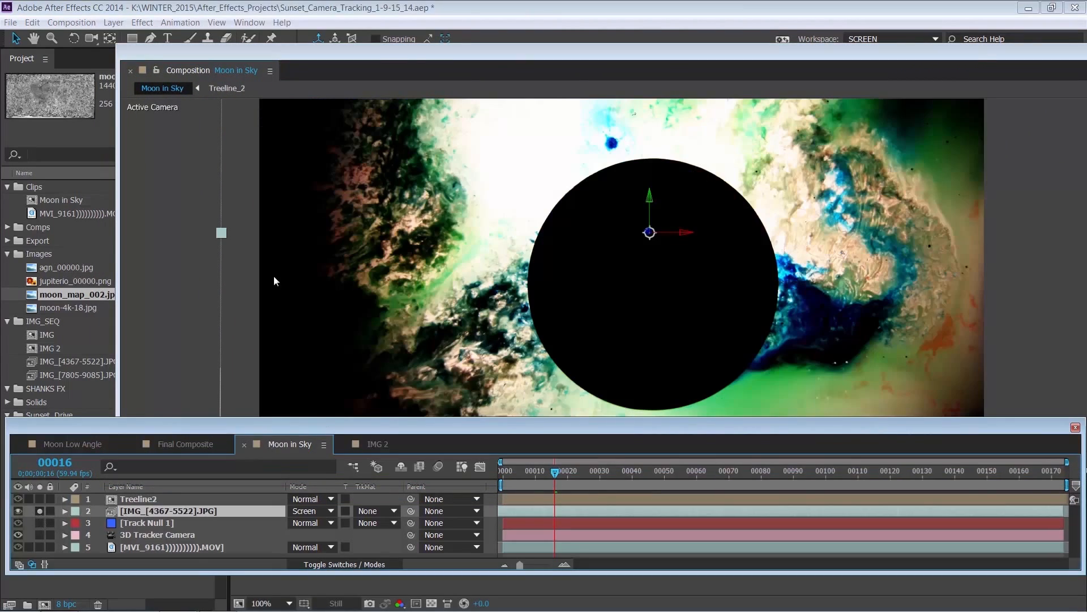
pyautogui.moveTo(47, 280); pyautogui.dragTo(245, 506)
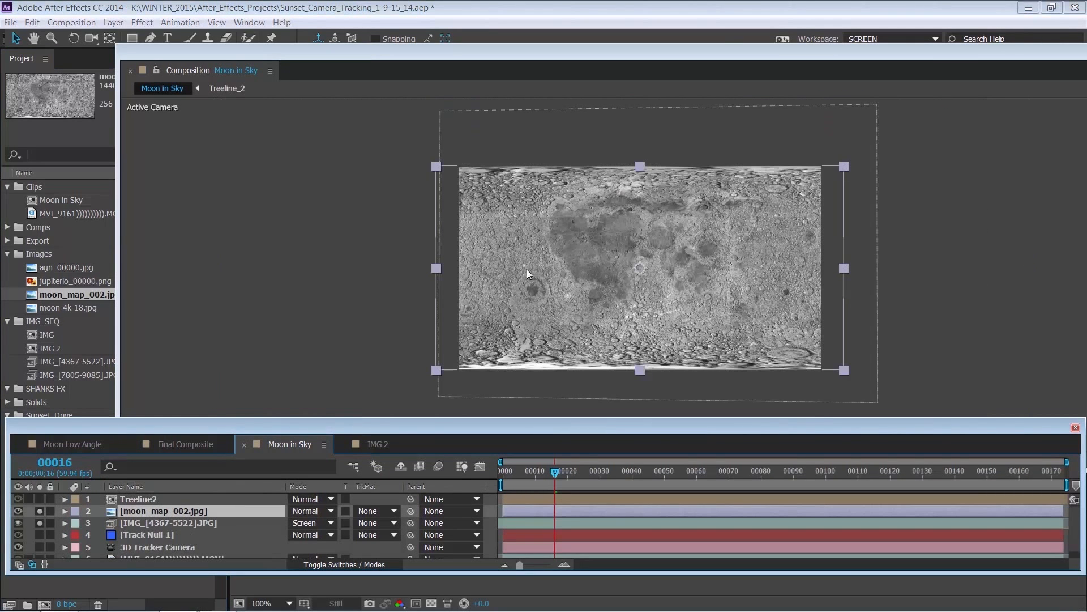
# - Mask the moon map with an ellipse, then position, scale and rotate it to cover the black disc in the image sequence
pyautogui.moveTo(136, 36); pyautogui.dragTo(172, 70)
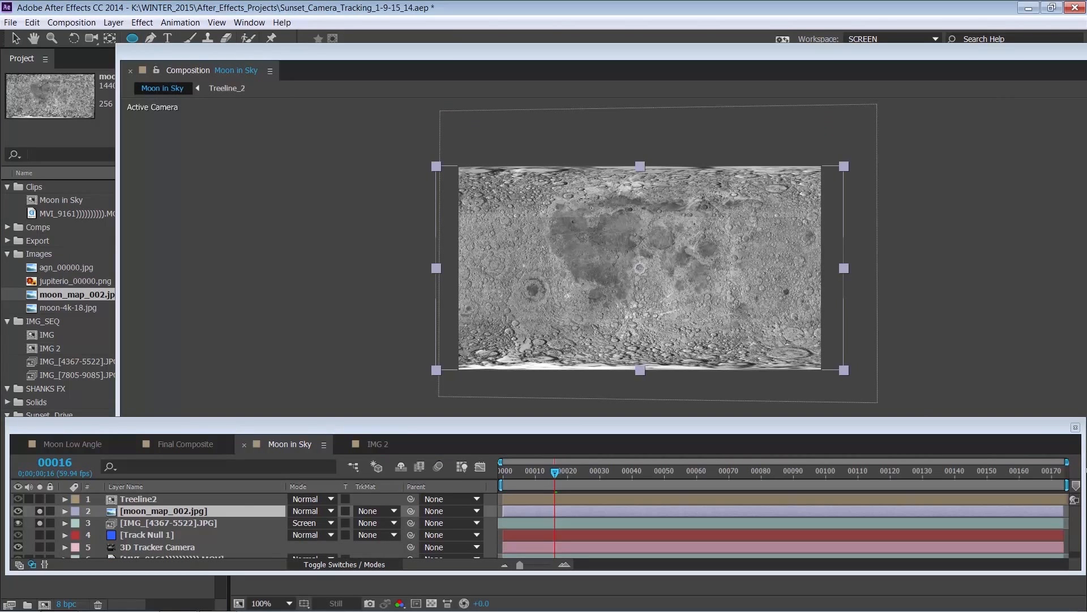
pyautogui.moveTo(580, 193); pyautogui.dragTo(705, 309)
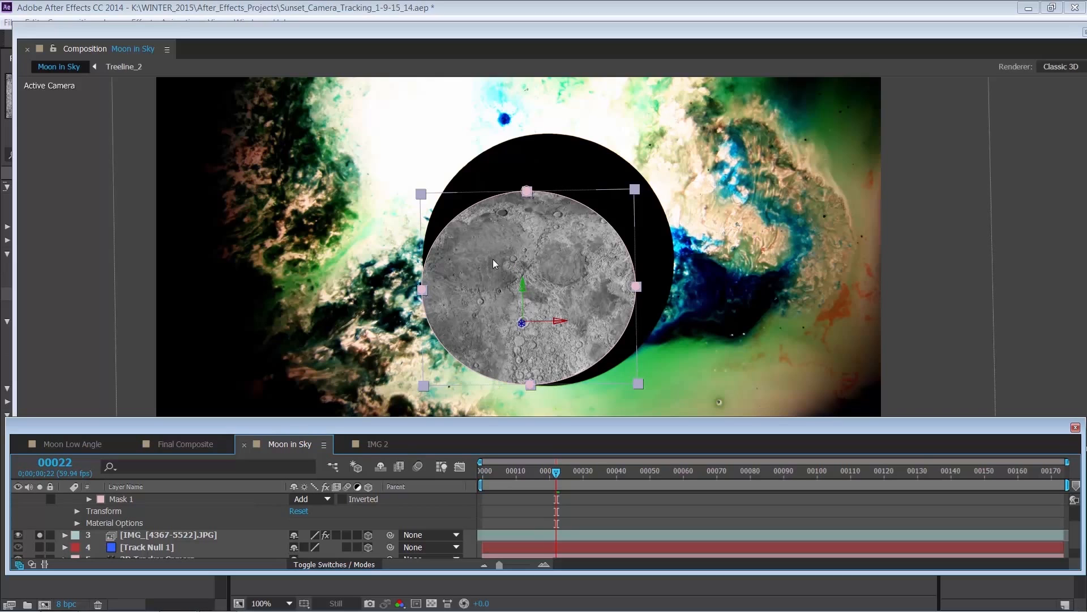
pyautogui.moveTo(496, 278); pyautogui.dragTo(518, 248)
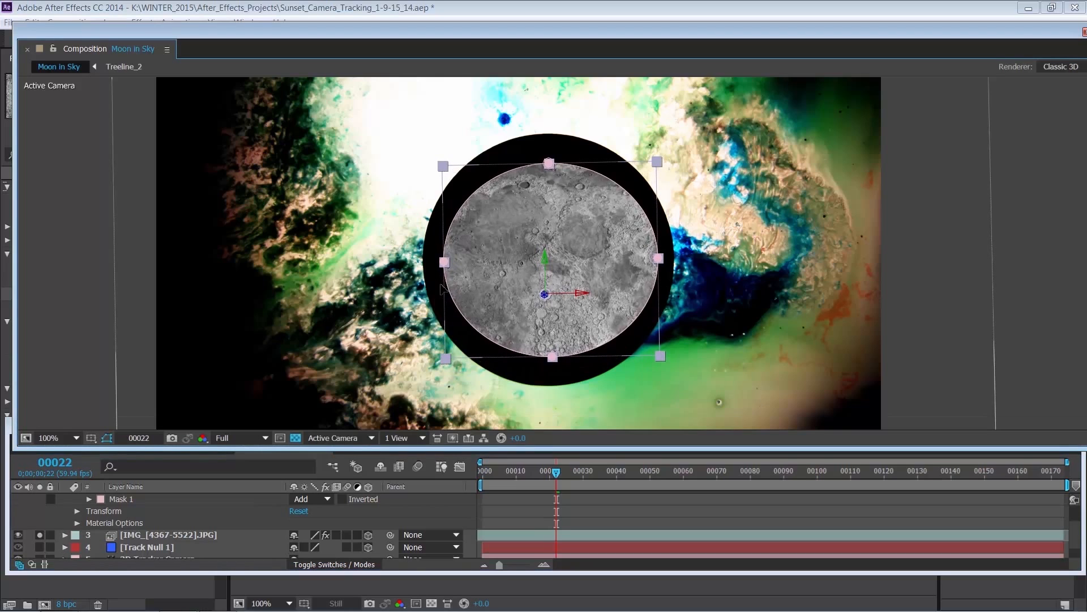
pyautogui.press('s')
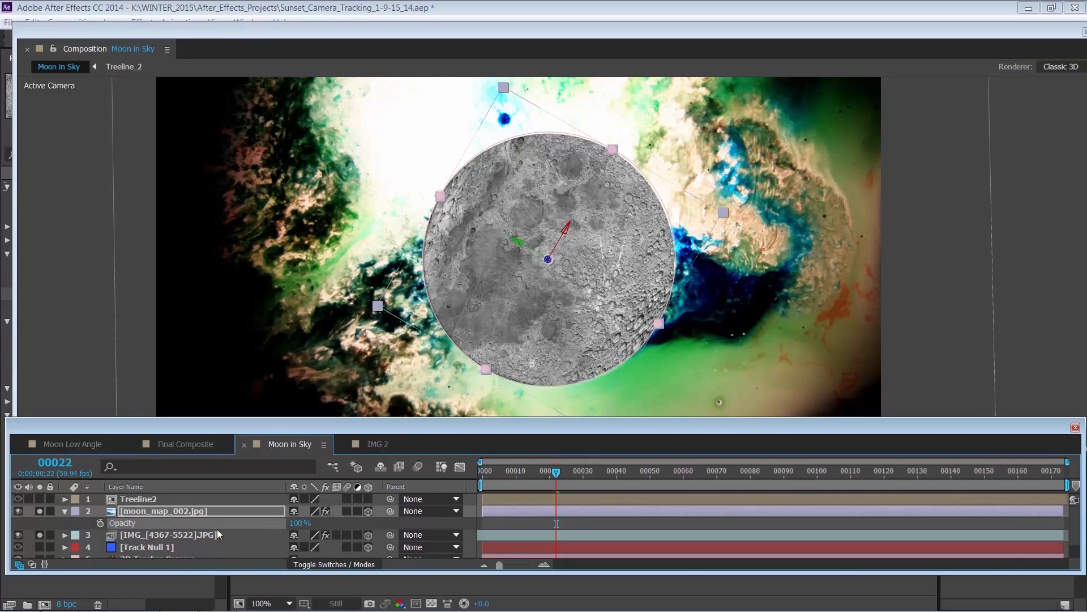
# - Set the moon_map_002.jpg layer's opacity to 35%
pyautogui.scroll(-1, 556, 256)
pyautogui.scroll(1, 556, 256)
pyautogui.click(301, 523)
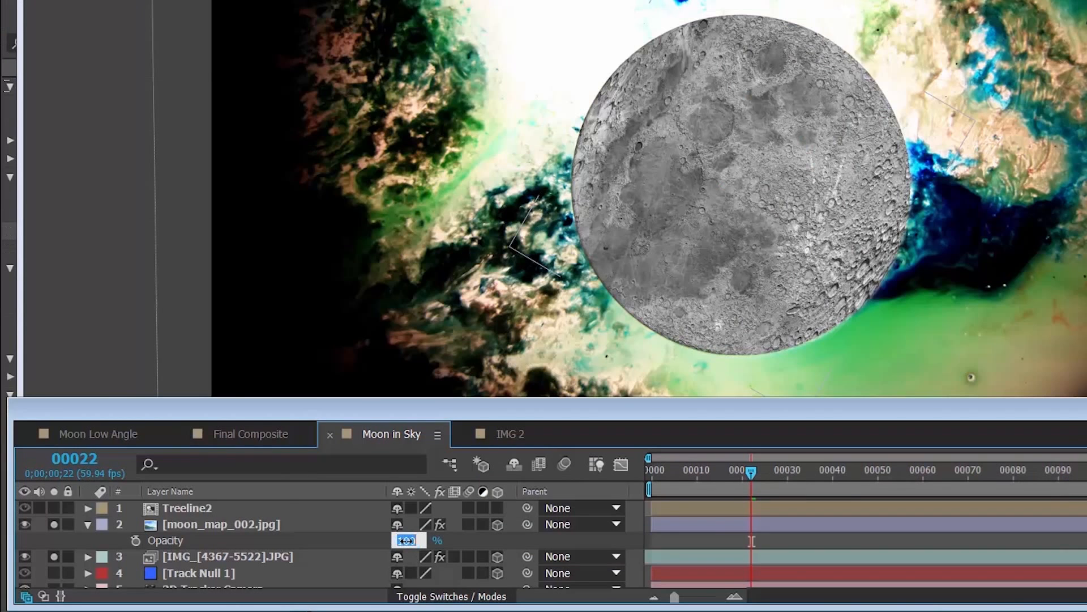
pyautogui.write('35')
pyautogui.press('Return')
# - Show the moon map layer's effects, enable Curves and check the darkened surface texture up close
pyautogui.press('e')
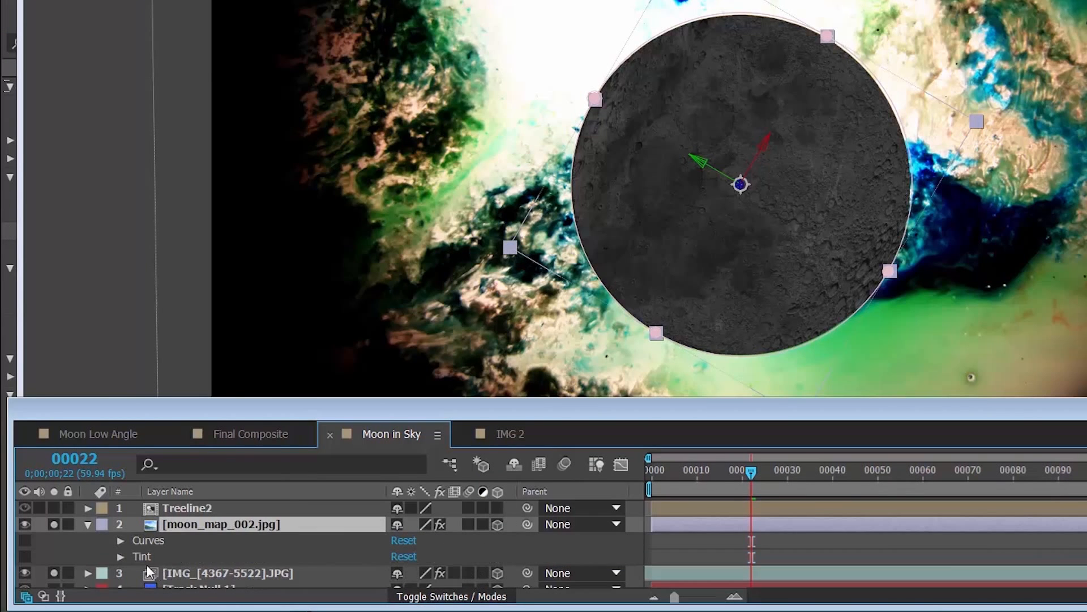
pyautogui.click(148, 541)
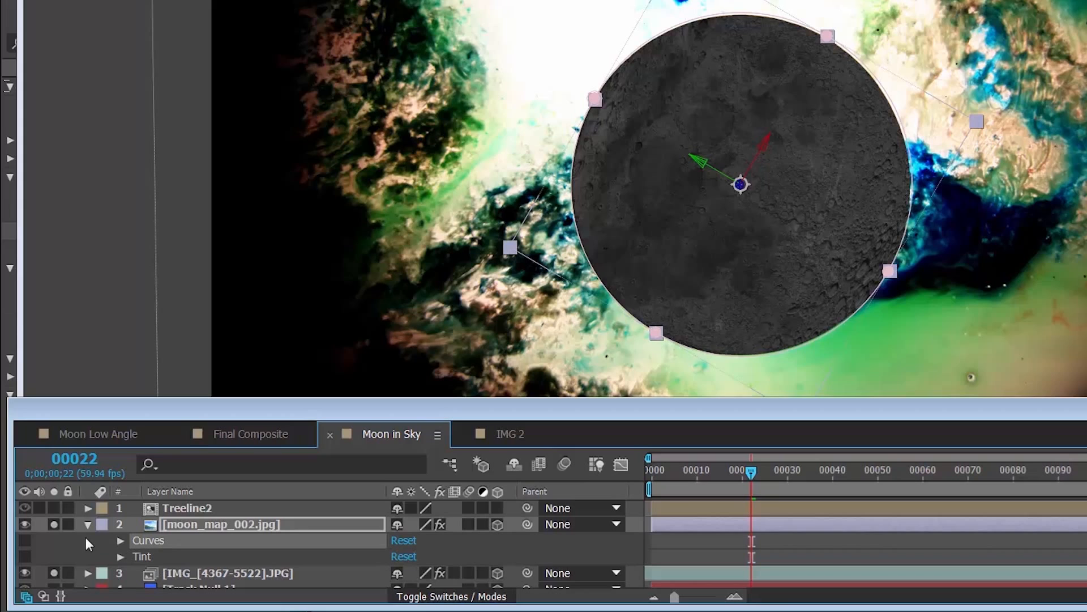
pyautogui.click(25, 541)
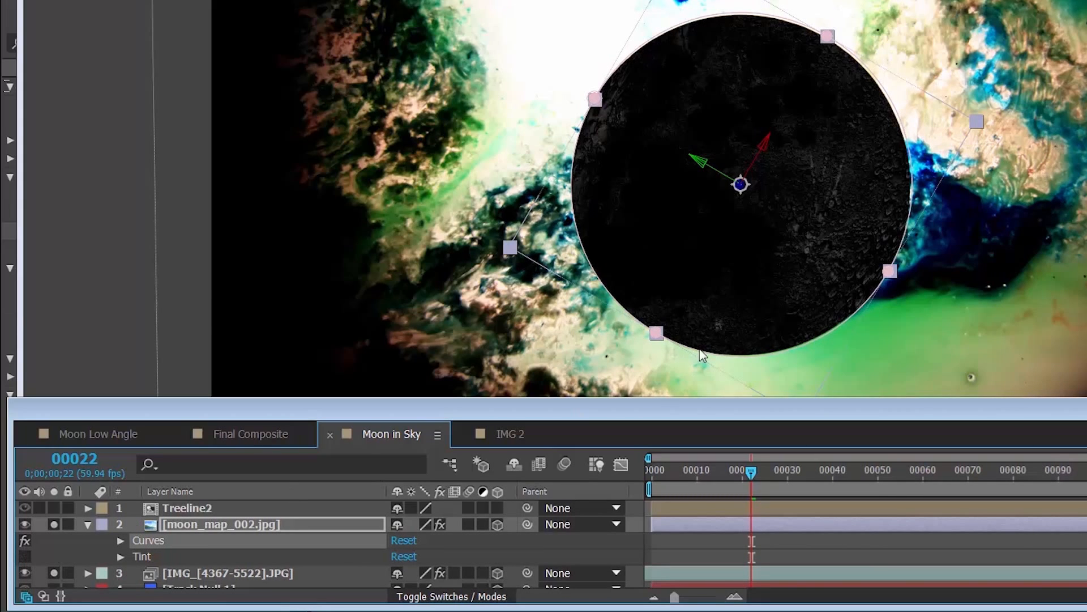
pyautogui.scroll(2, 836, 269)
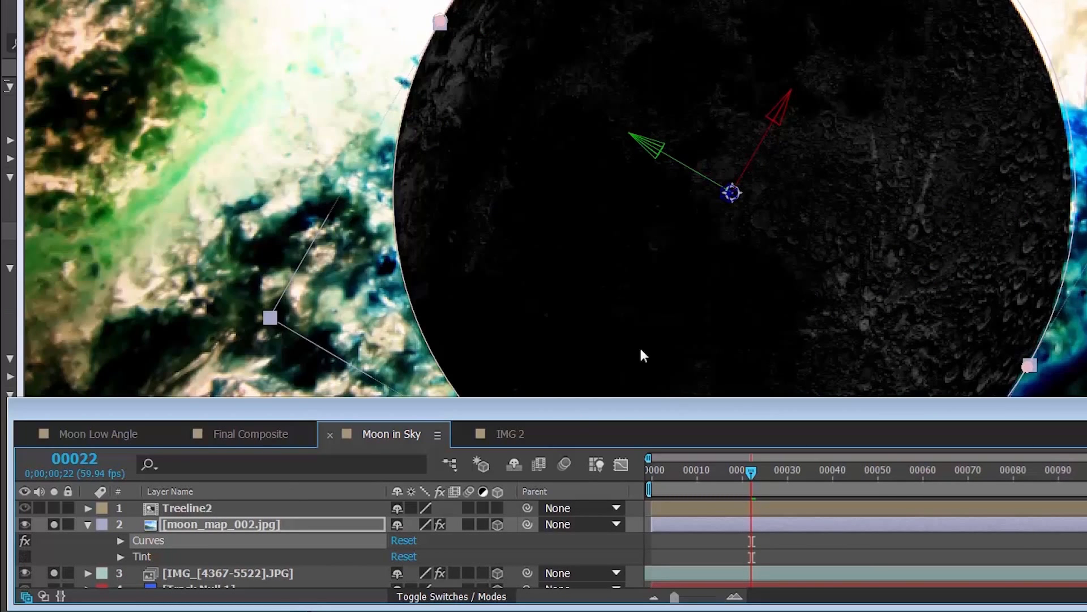
# - Enable Tint on the moon_map_002.jpg layer, check the whole disc and open the layer's effect controls
pyautogui.click(25, 556)
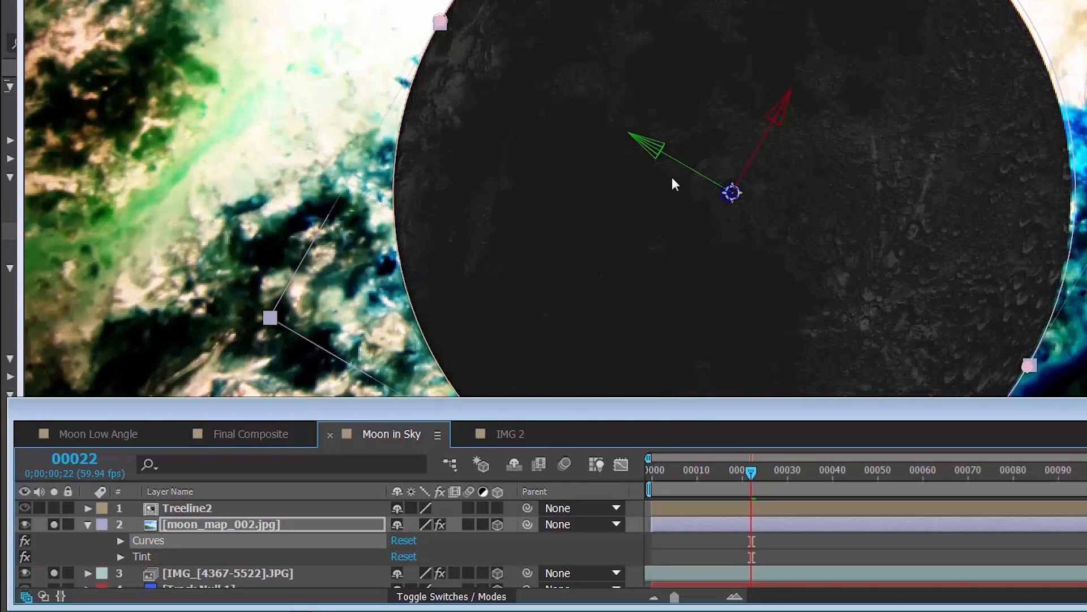
pyautogui.scroll(-2, 674, 187)
pyautogui.scroll(2, 757, 158)
pyautogui.scroll(-2, 733, 273)
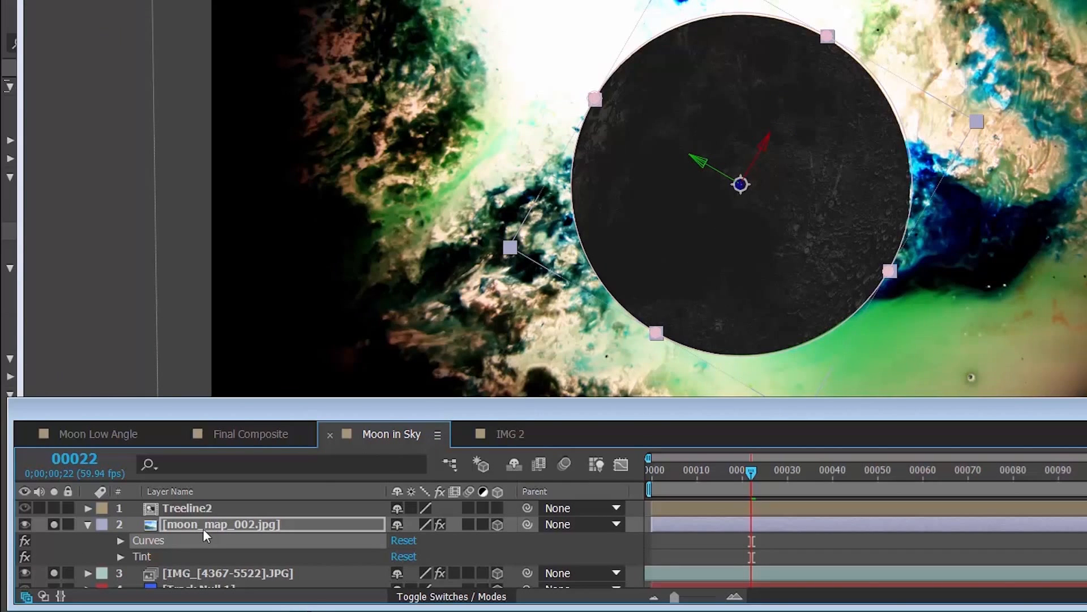
pyautogui.press('F3')
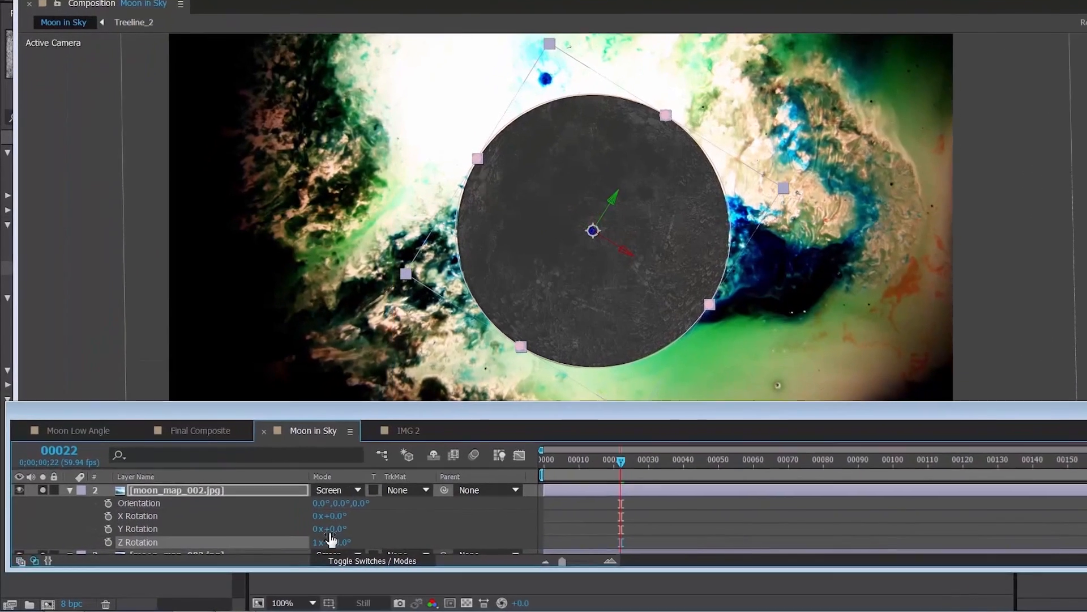
# - Compare the moon surface with and without the lower moon_map_002.jpg copy soloed, and select that copy
pyautogui.scroll(-1, 340, 545)
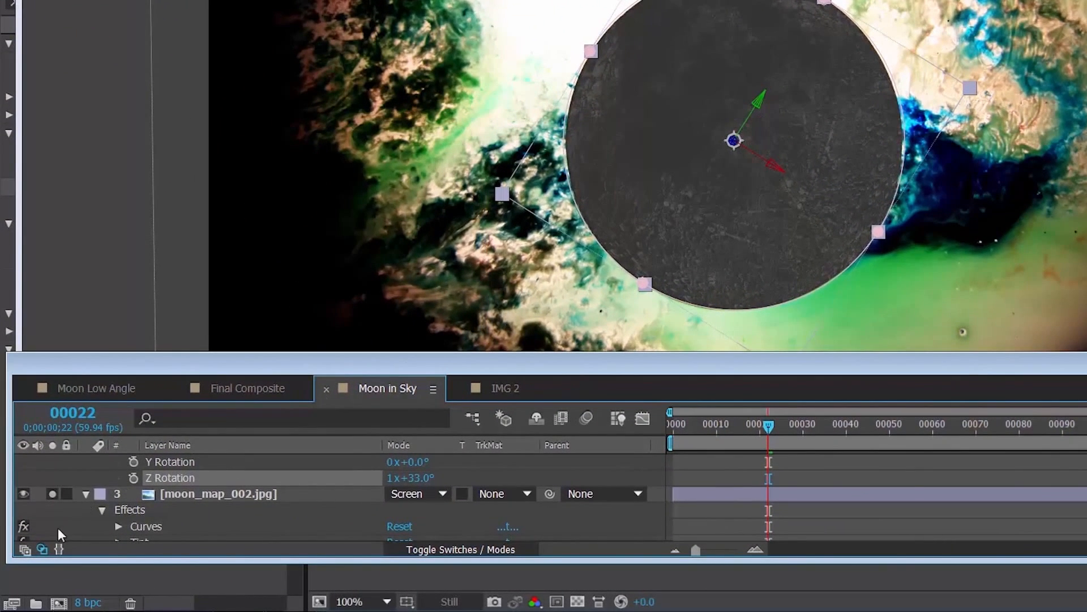
pyautogui.click(52, 493)
pyautogui.click(52, 494)
pyautogui.scroll(3, 273, 496)
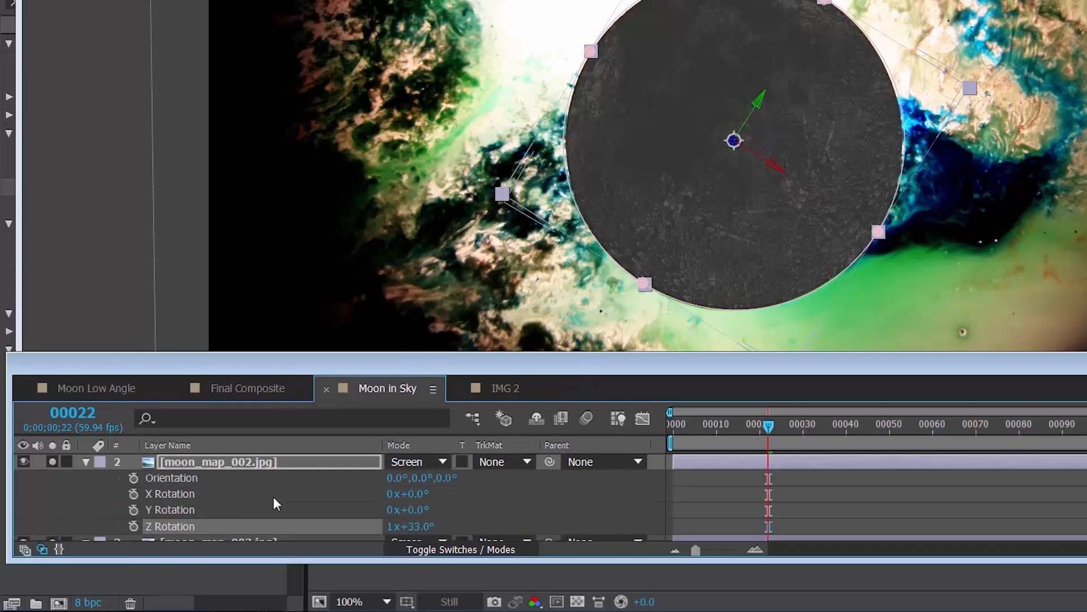
pyautogui.scroll(-3, 513, 505)
pyautogui.click(526, 482)
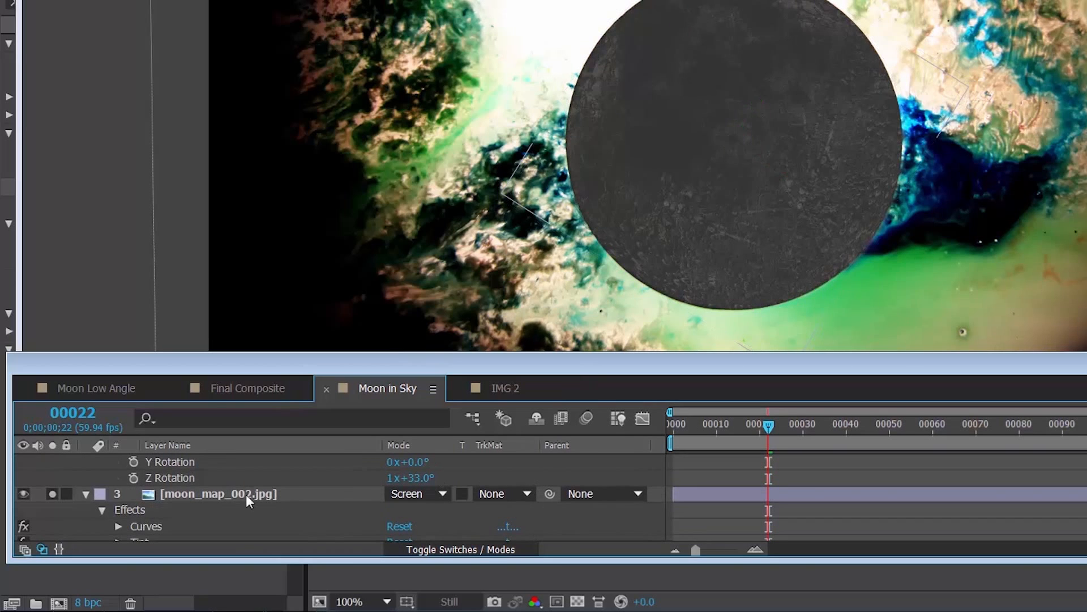
pyautogui.click(245, 494)
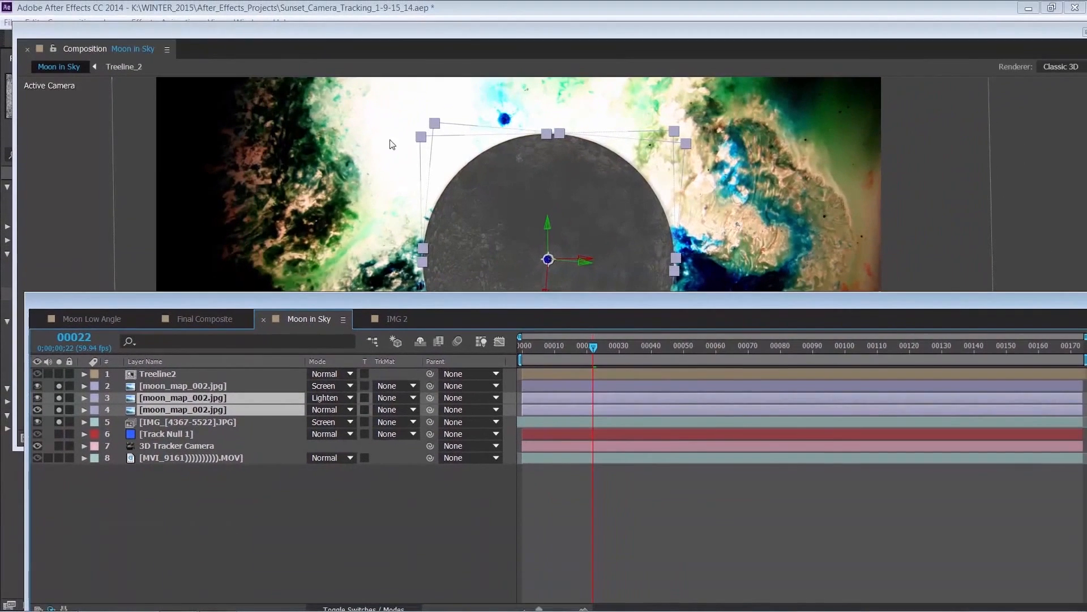
# - Shorten the composition window to uncover the timeline layers, and check the opacity of the bottom moon_map_002.jpg copy
pyautogui.click(395, 34)
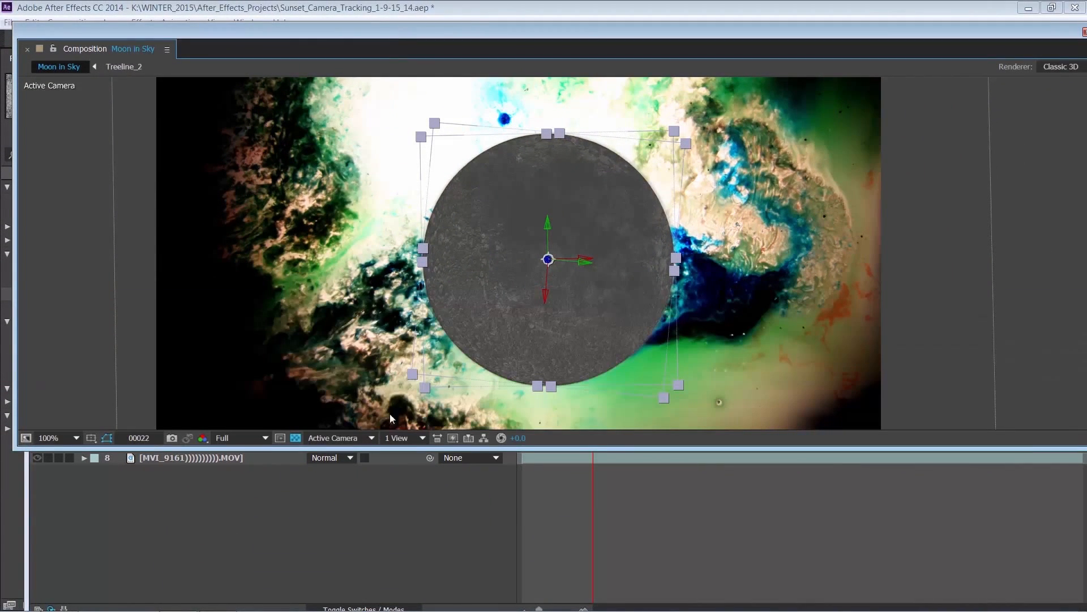
pyautogui.moveTo(400, 448); pyautogui.dragTo(396, 339)
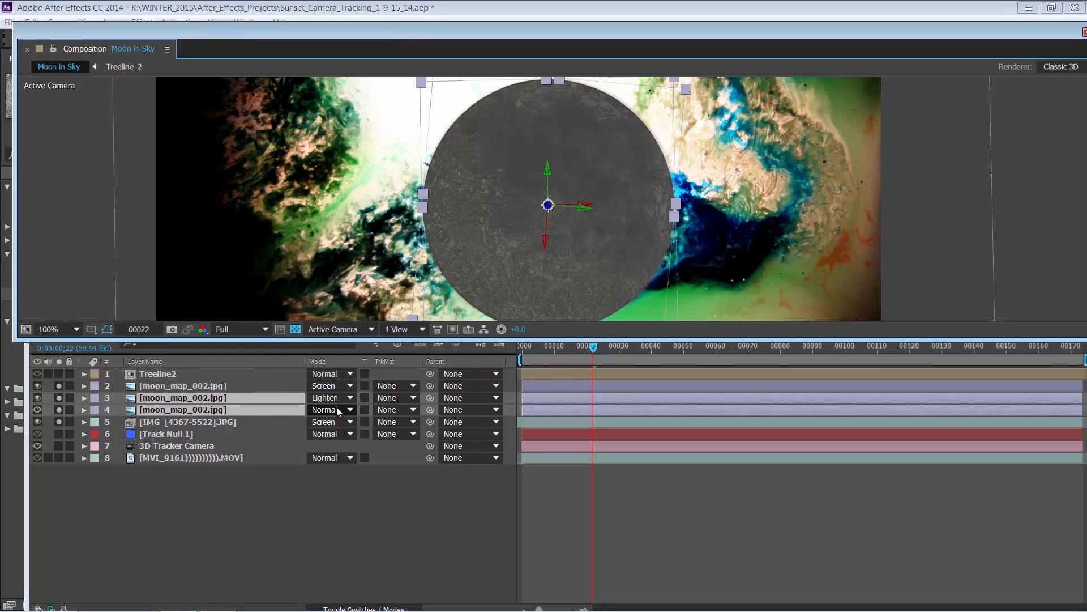
pyautogui.click(230, 410)
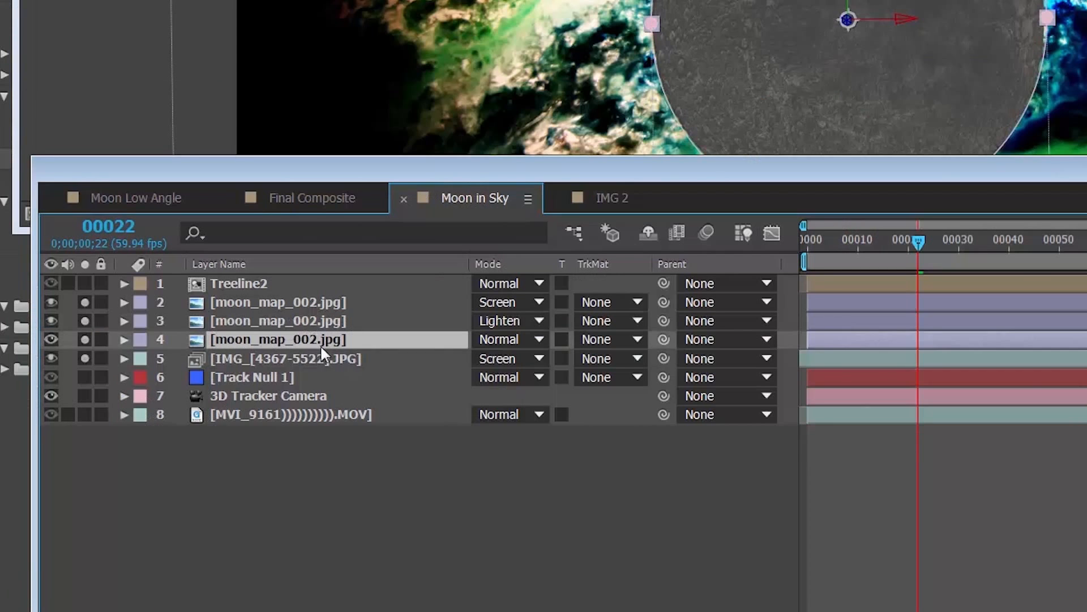
pyautogui.press('t')
pyautogui.press('t')
# - Turn off solo for the Normal and Lighten moon_map_002.jpg copies, comparing the moon's texture with and without them
pyautogui.click(85, 358)
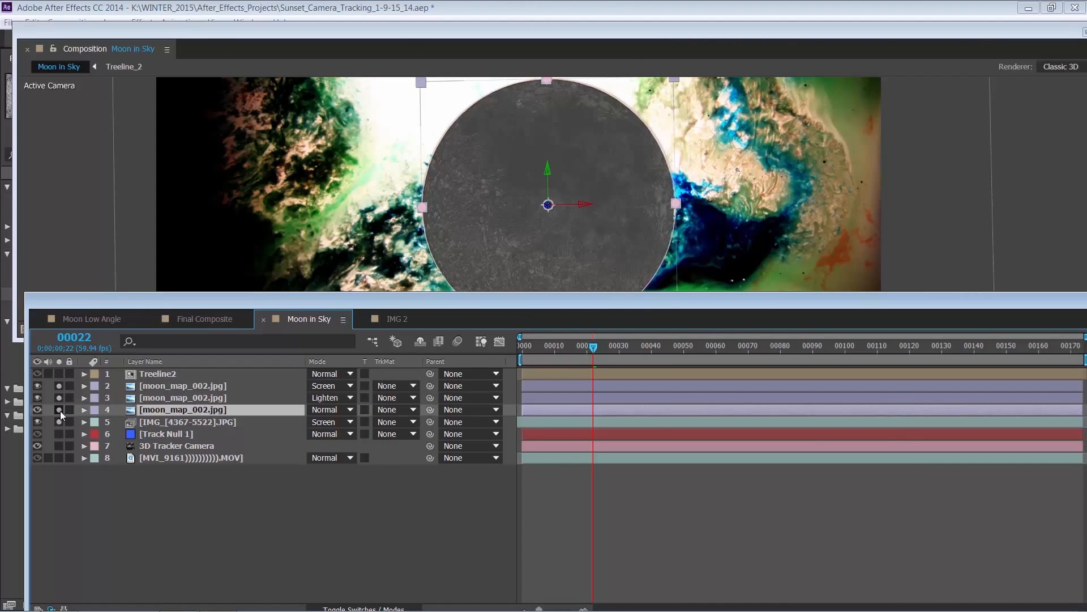
pyautogui.click(59, 409)
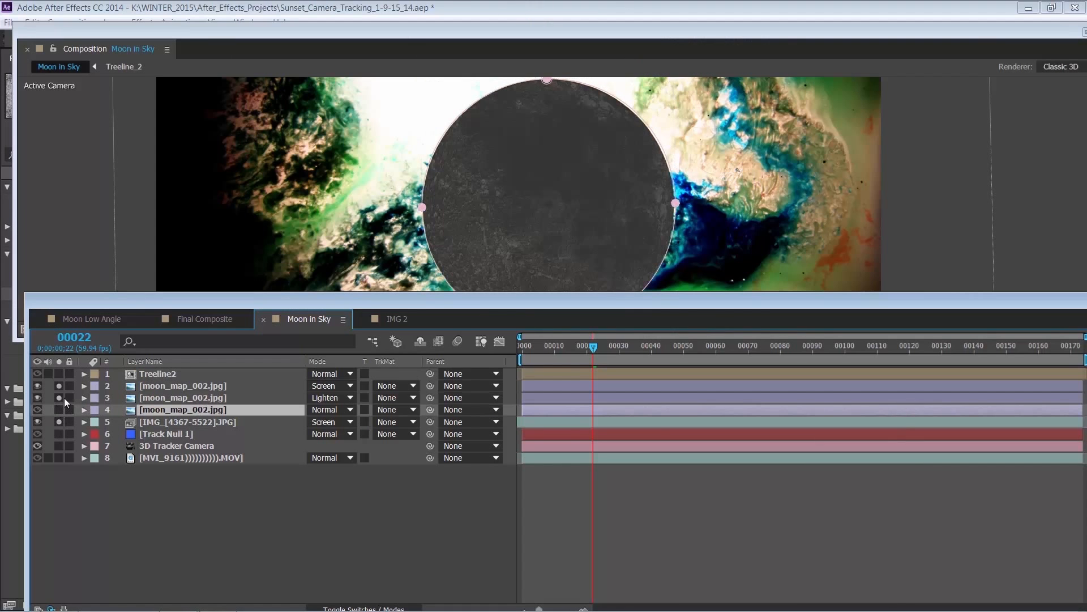
pyautogui.click(59, 398)
pyautogui.click(59, 398)
pyautogui.click(58, 398)
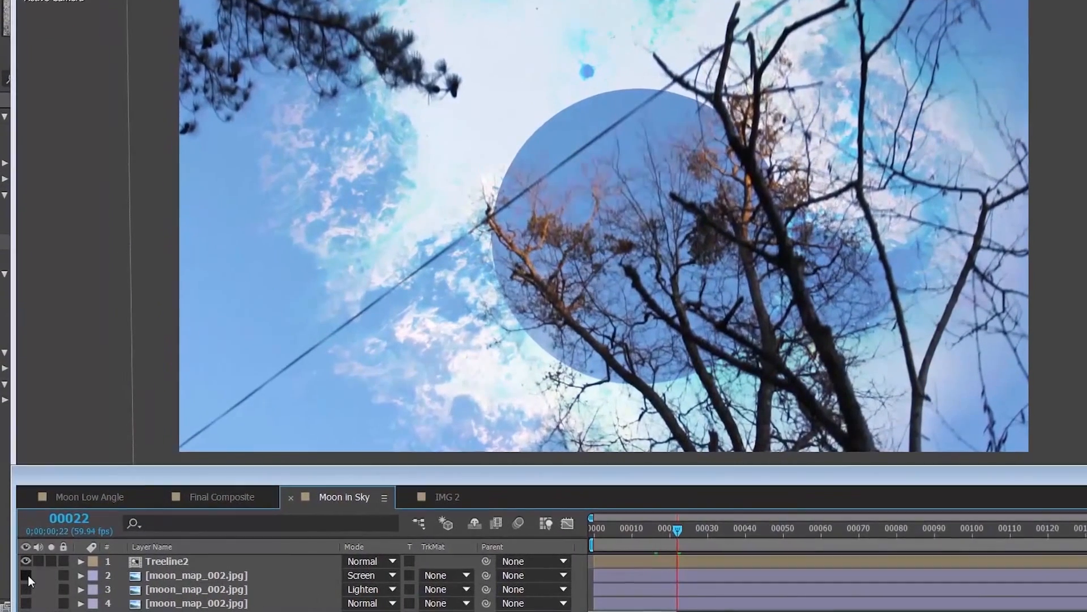
# - Make all three moon_map_002.jpg layers visible behind Treeline2, comparing the moon with the bottom copy hidden and shown
pyautogui.click(27, 575)
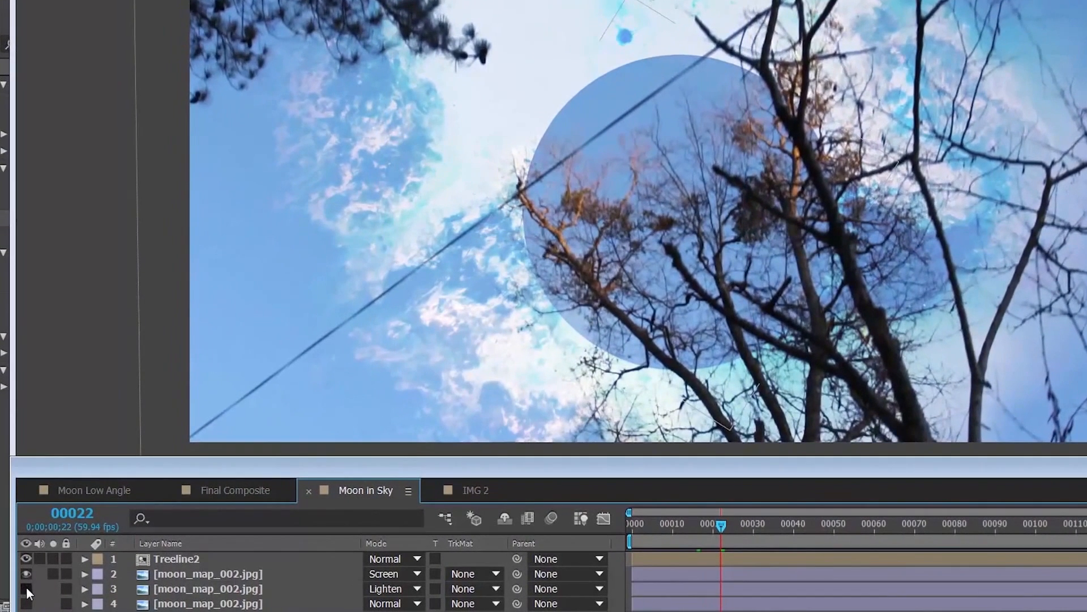
pyautogui.click(26, 589)
pyautogui.click(26, 604)
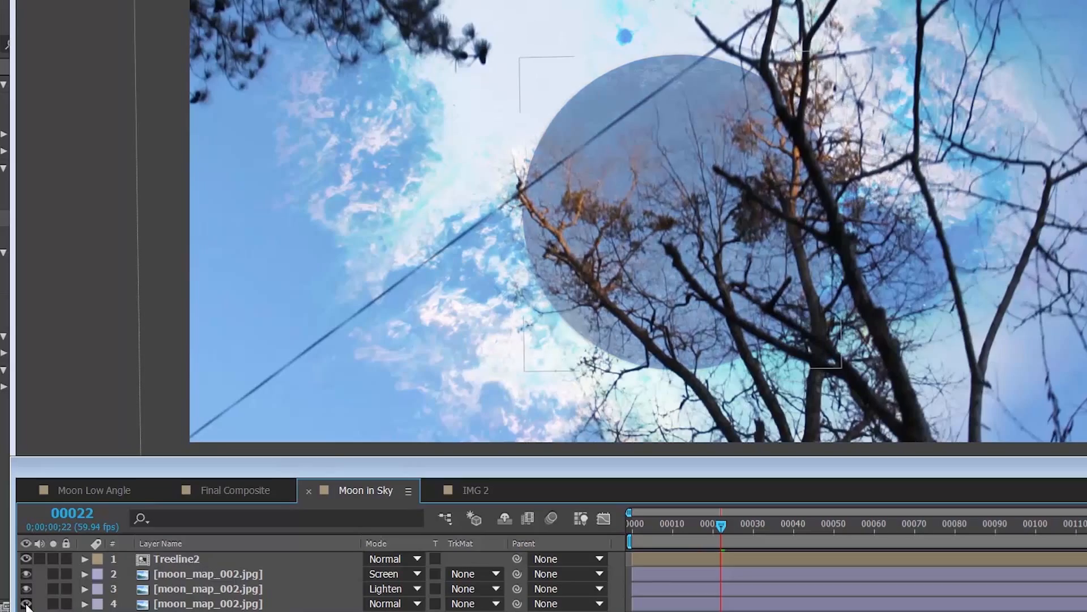
pyautogui.click(27, 604)
pyautogui.click(26, 603)
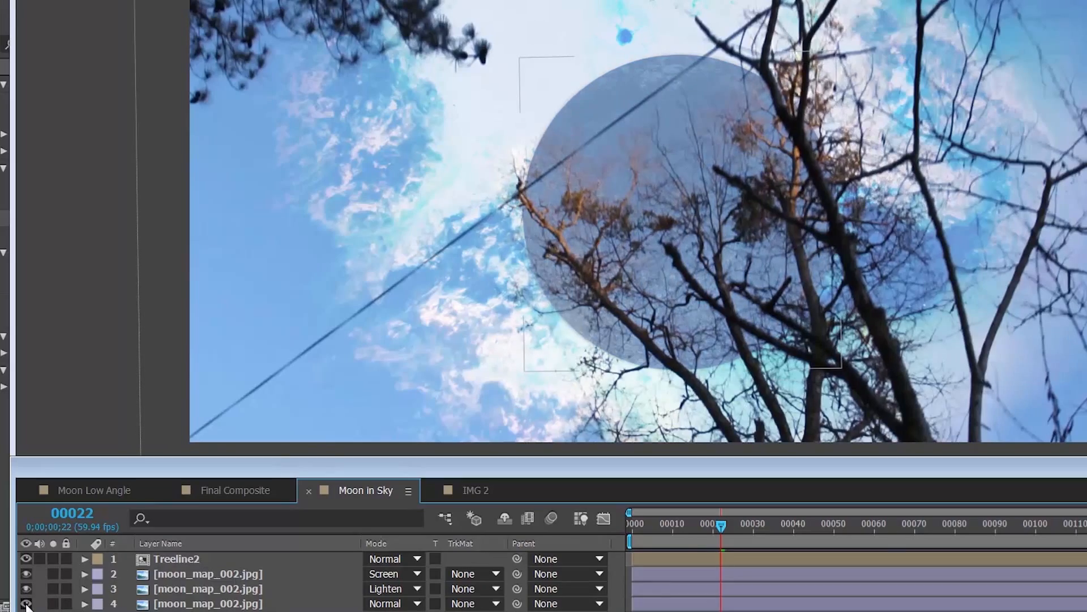